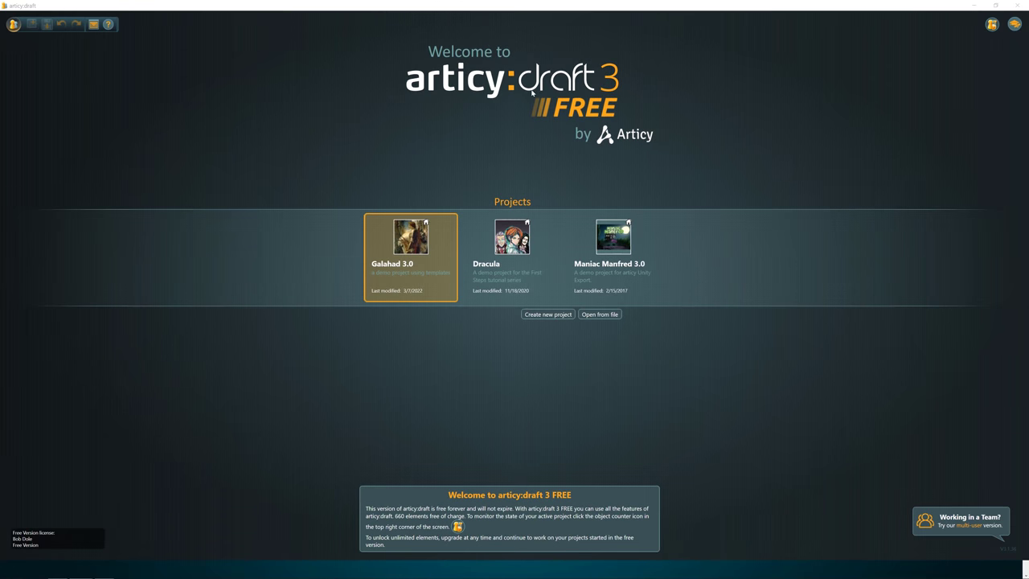
# Look through the Maniac Manfred 3.0, Dracula and Galahad 3.0 demo projects on the welcome screen
pyautogui.click(740, 90)
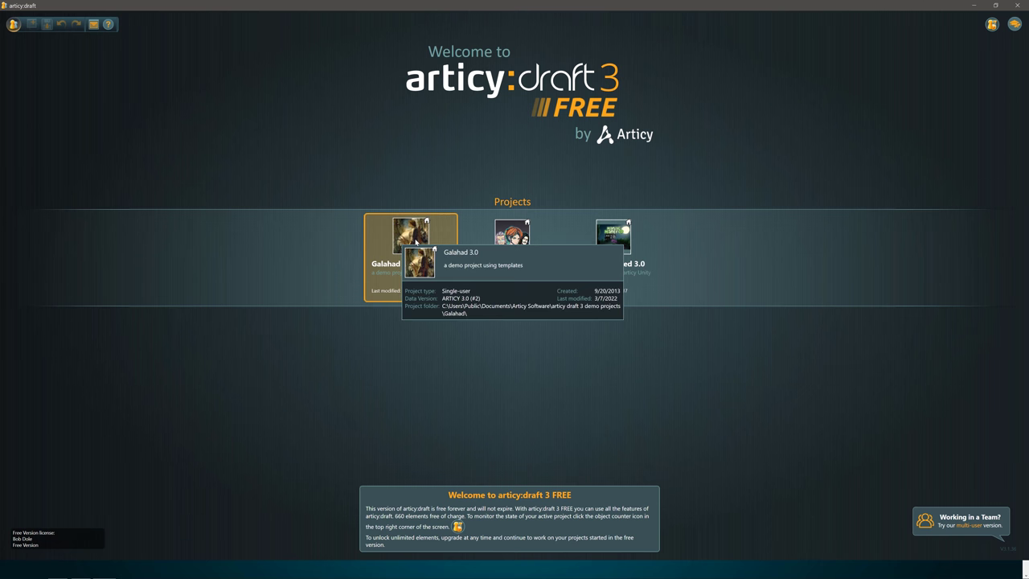
pyautogui.click(647, 272)
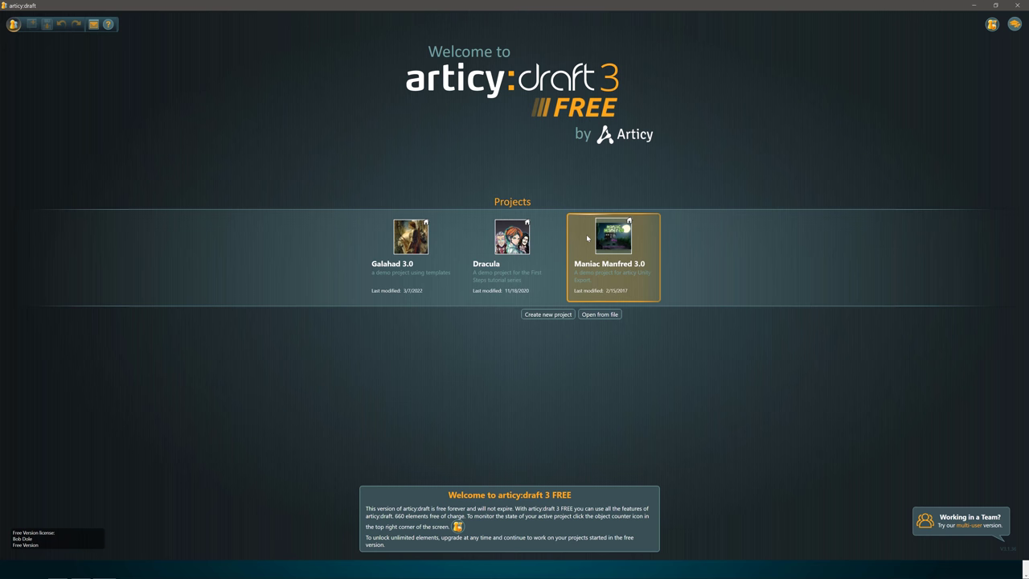
pyautogui.click(520, 233)
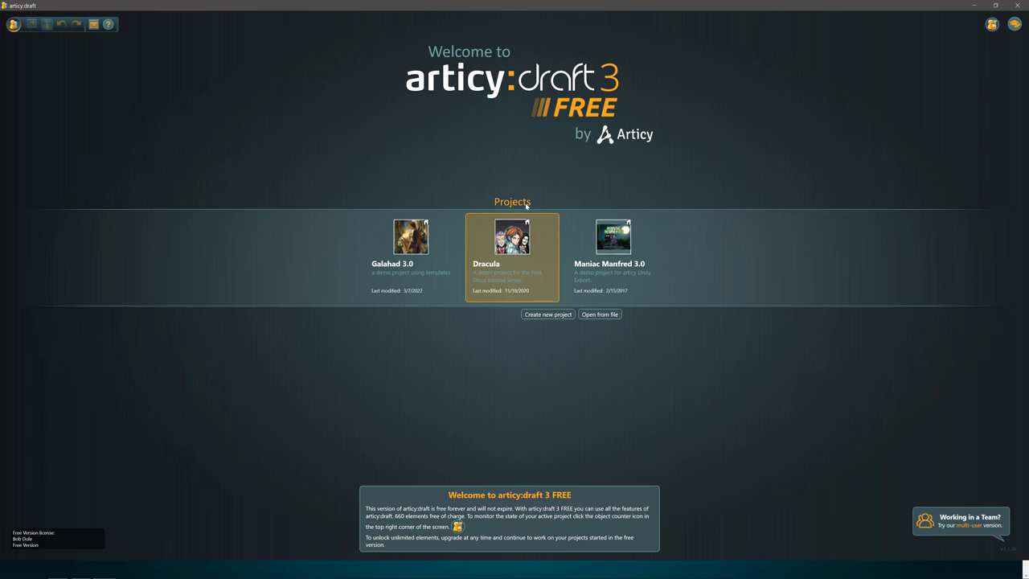
pyautogui.click(444, 274)
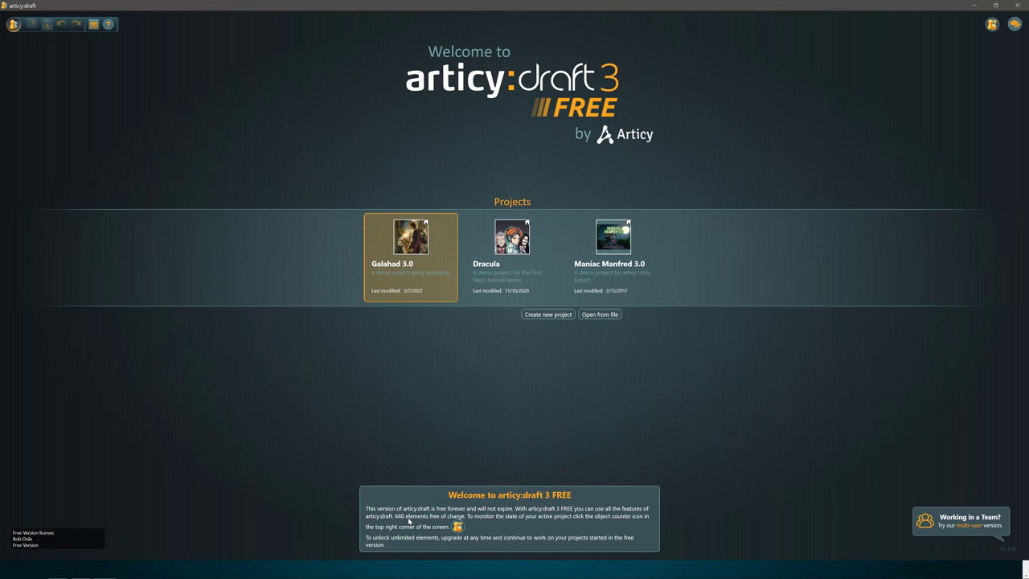
# Check the free version's object counters for flow and documents, entities, assets and locations
pyautogui.click(992, 24)
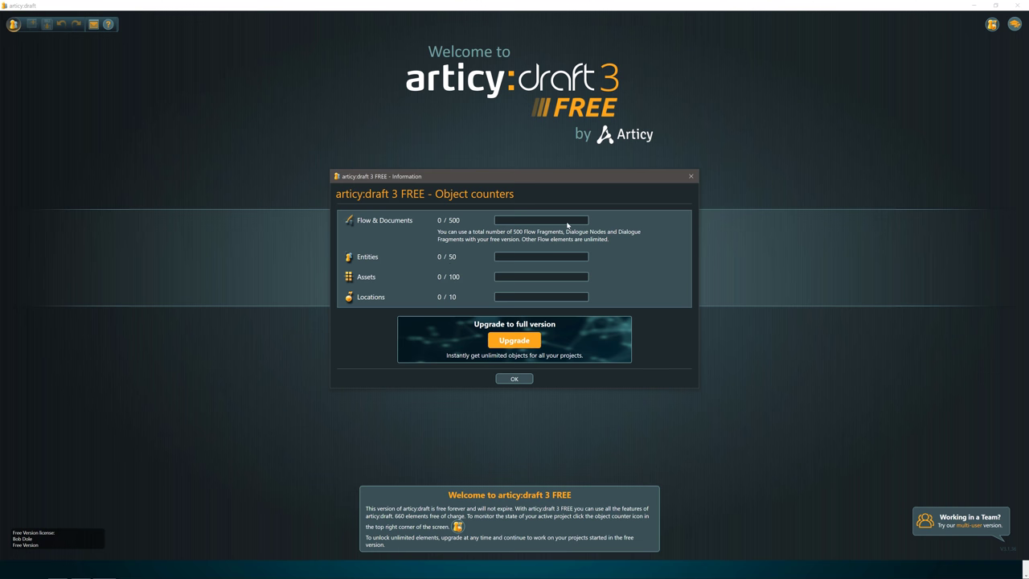
pyautogui.click(515, 379)
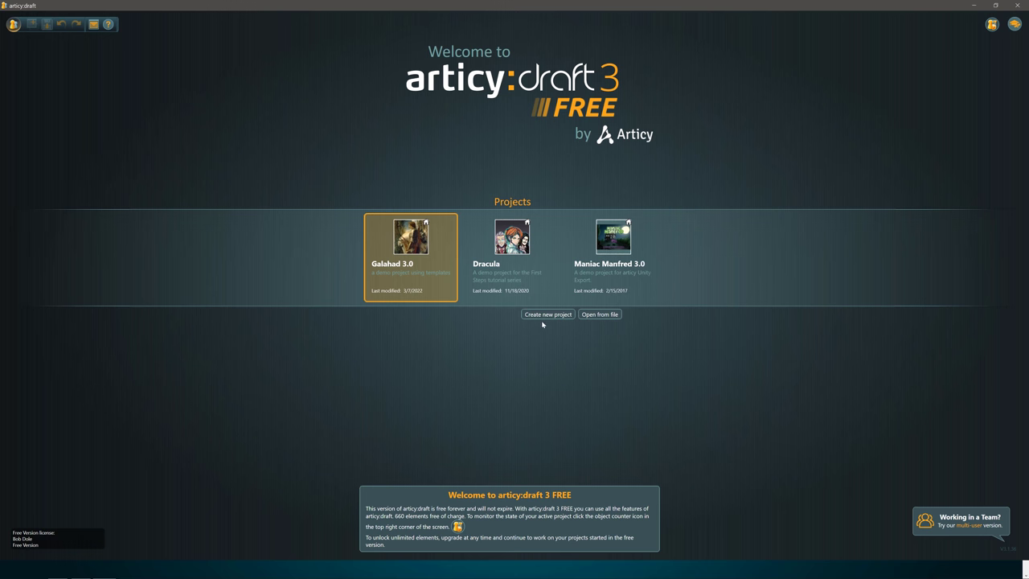
# Open the Galahad 3.0 demo project and dismiss its object counter information
pyautogui.moveTo(448, 236)
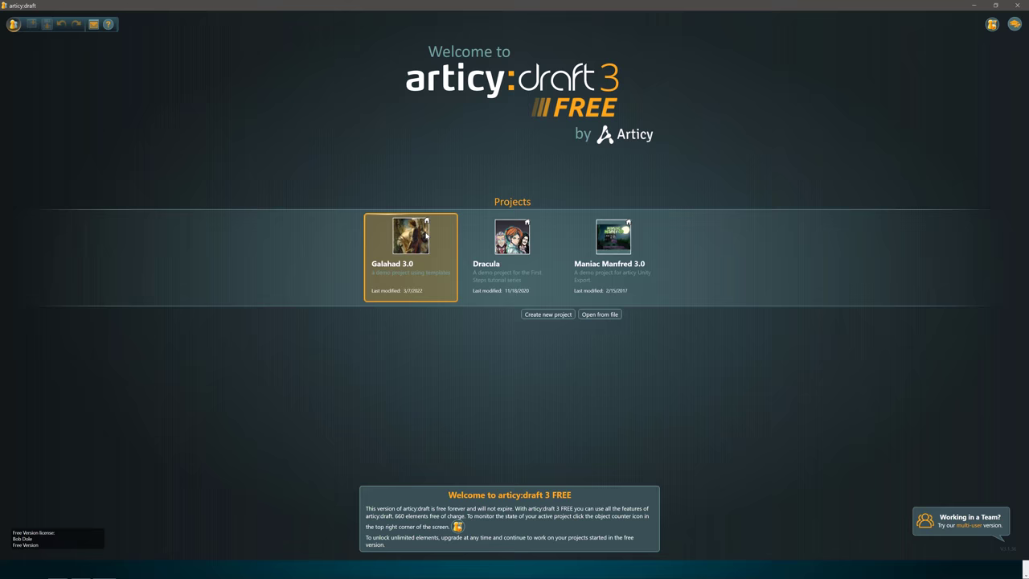
pyautogui.doubleClick(401, 252)
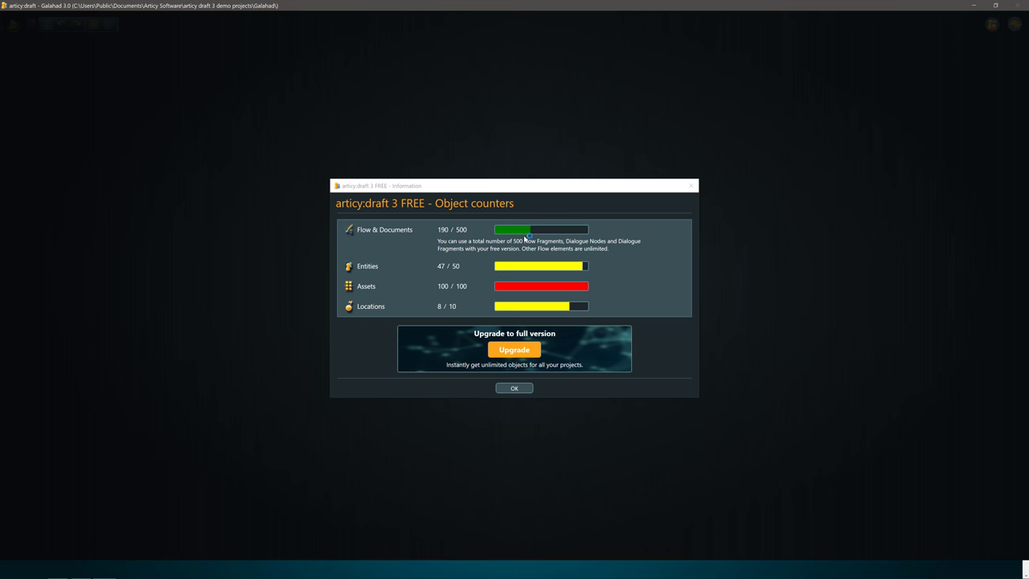
pyautogui.click(504, 387)
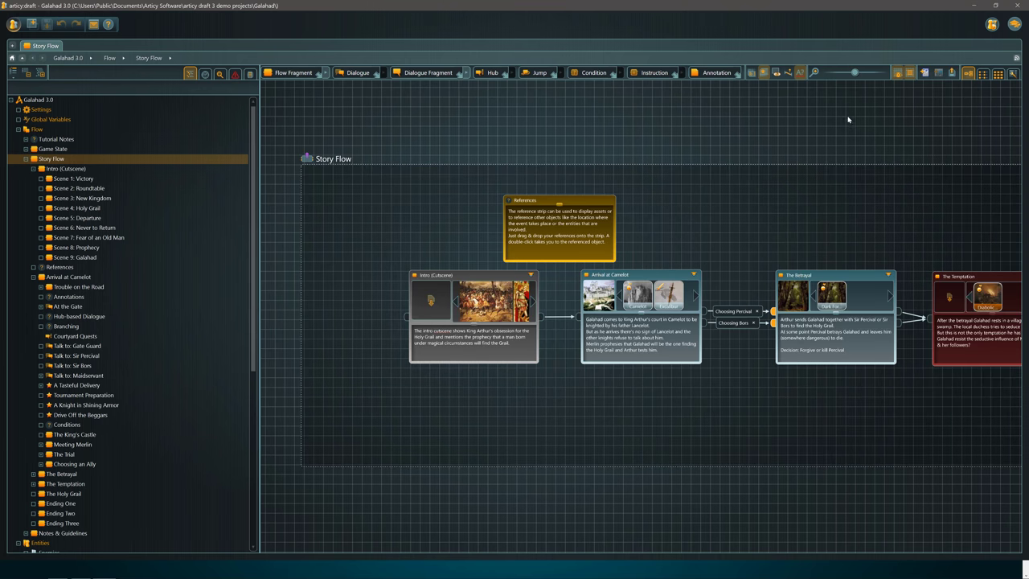
# Examine the Story Flow as a whole and up close, from Intro (Cutscene) through Arrival at Camelot to The Betrayal
pyautogui.moveTo(854, 74); pyautogui.dragTo(850, 75)
pyautogui.moveTo(655, 201); pyautogui.dragTo(527, 166)
pyautogui.scroll(-2, 567, 175)
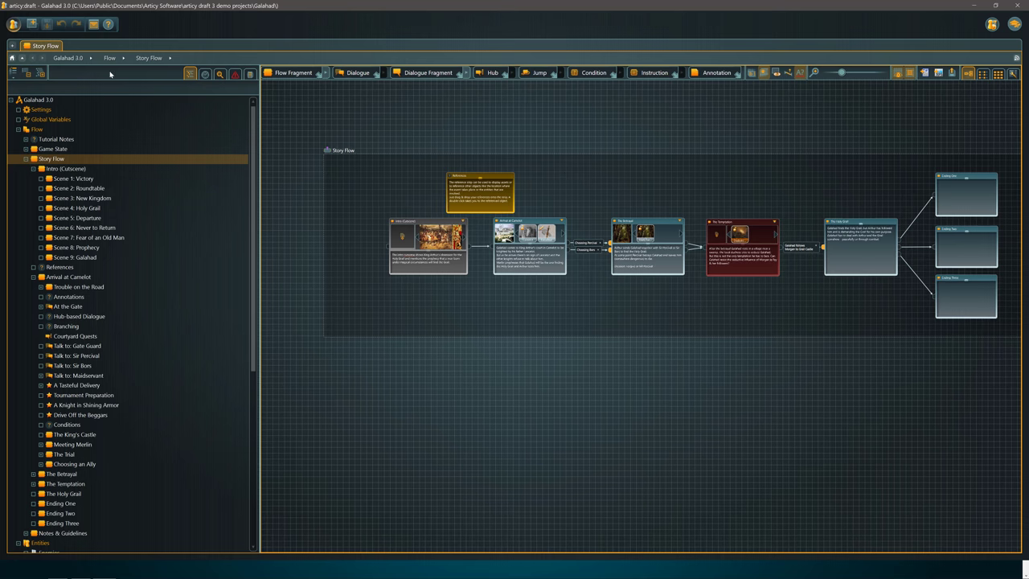
pyautogui.moveTo(675, 289); pyautogui.dragTo(576, 295)
pyautogui.scroll(5, 449, 229)
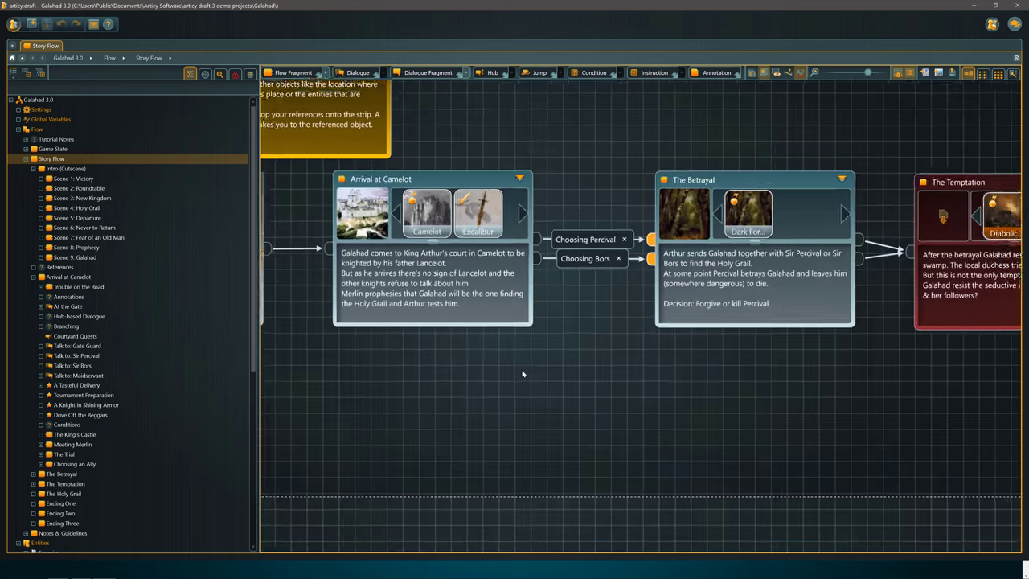
pyautogui.moveTo(523, 374); pyautogui.dragTo(835, 358)
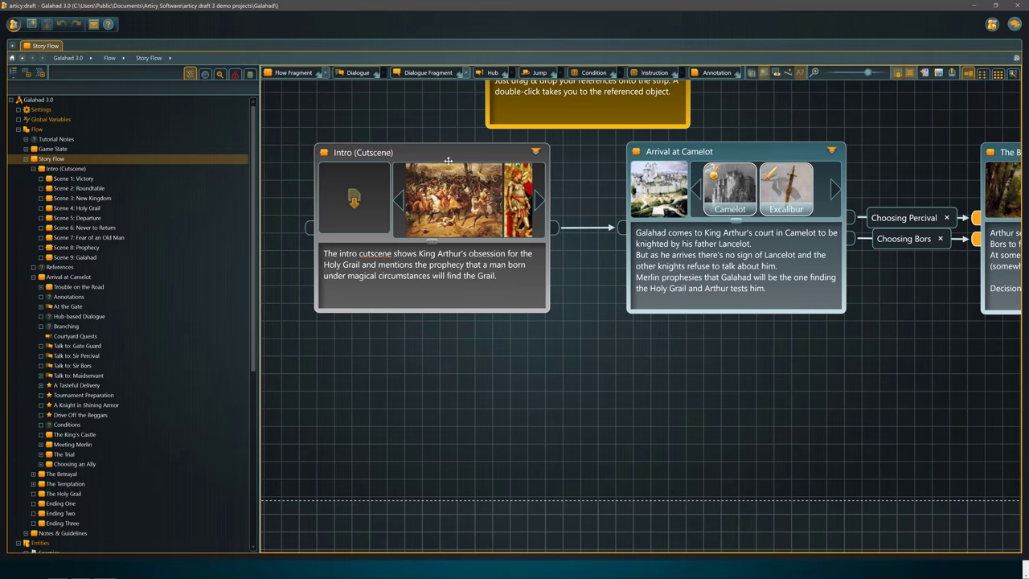
pyautogui.moveTo(646, 365); pyautogui.dragTo(460, 501)
pyautogui.moveTo(658, 426); pyautogui.dragTo(496, 365)
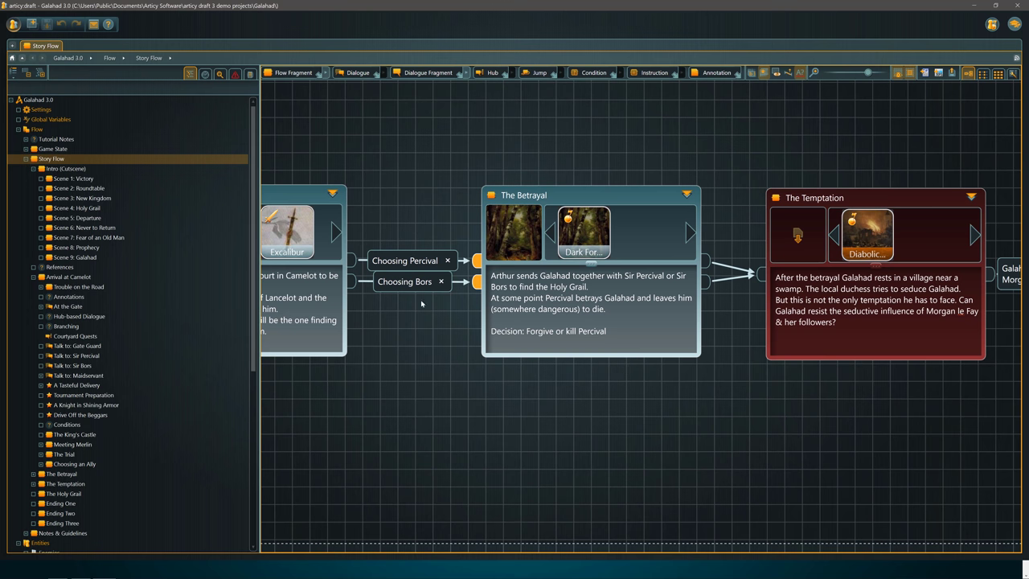
pyautogui.click(348, 261)
pyautogui.moveTo(353, 280)
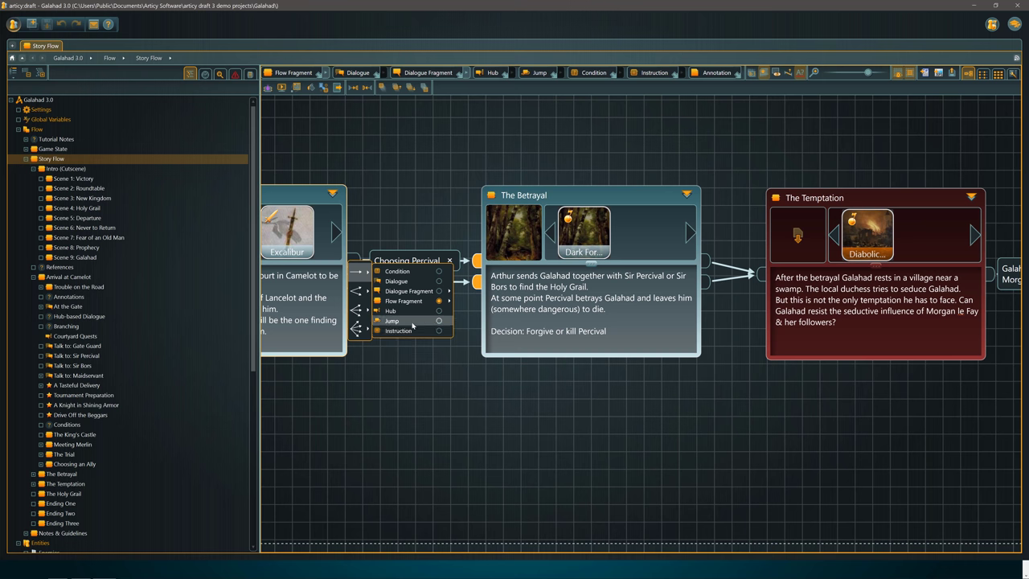
pyautogui.click(413, 234)
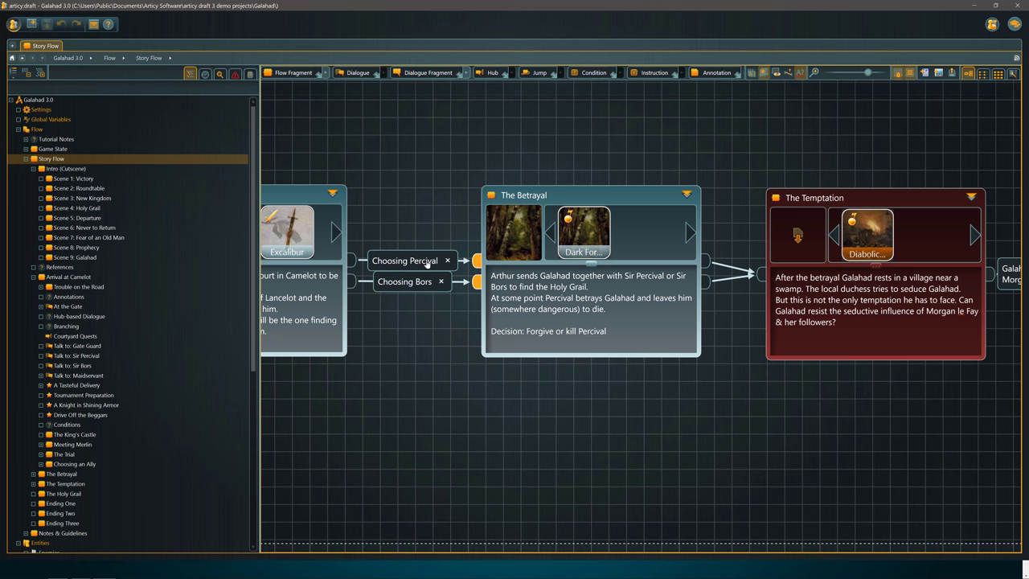
# Follow the Story Flow to The Holy Grail and its three endings, and return to the Intro (Cutscene) node
pyautogui.moveTo(672, 348); pyautogui.dragTo(400, 372)
pyautogui.moveTo(693, 367); pyautogui.dragTo(393, 431)
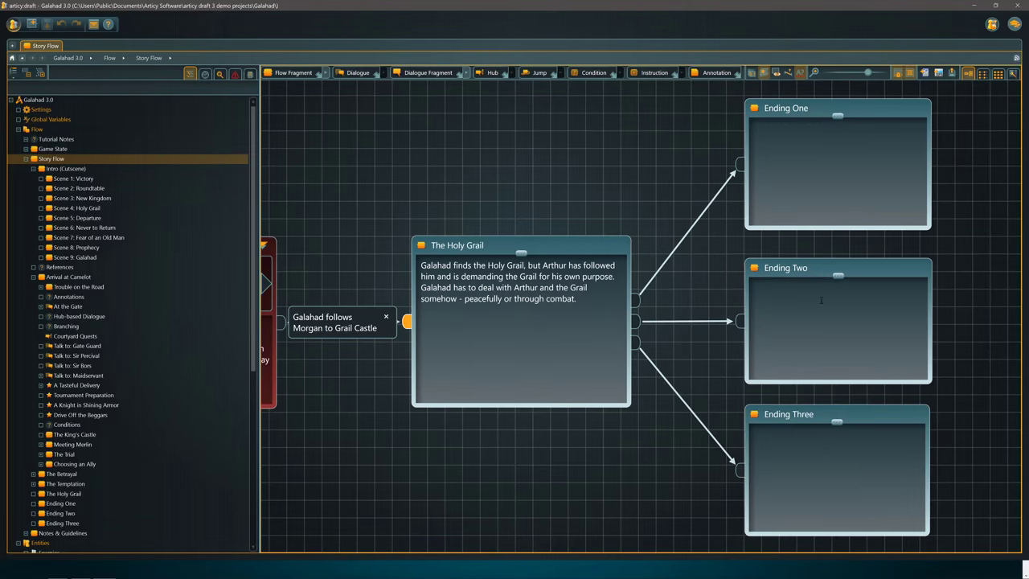
pyautogui.scroll(-4, 585, 391)
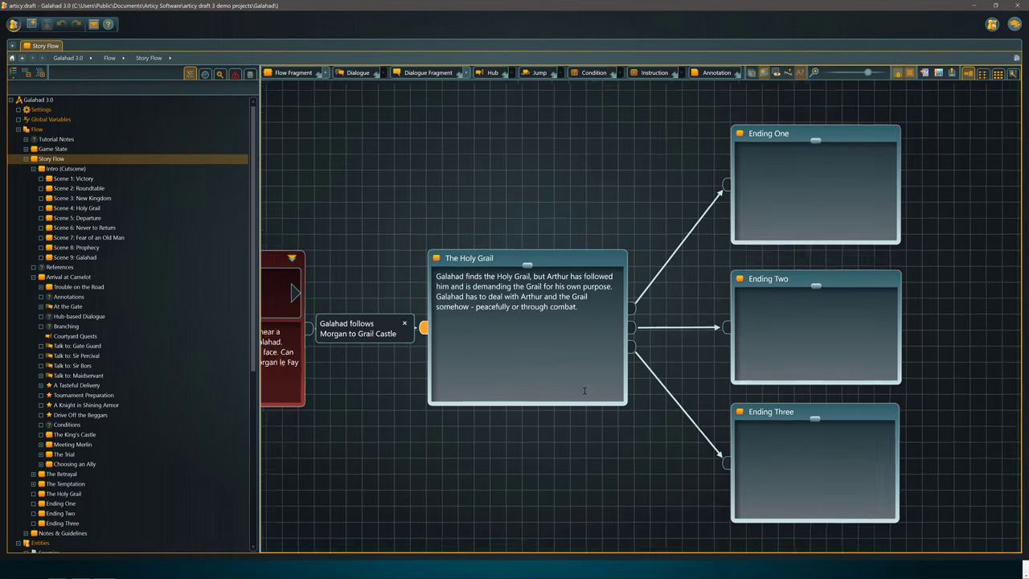
pyautogui.moveTo(507, 384); pyautogui.dragTo(792, 310)
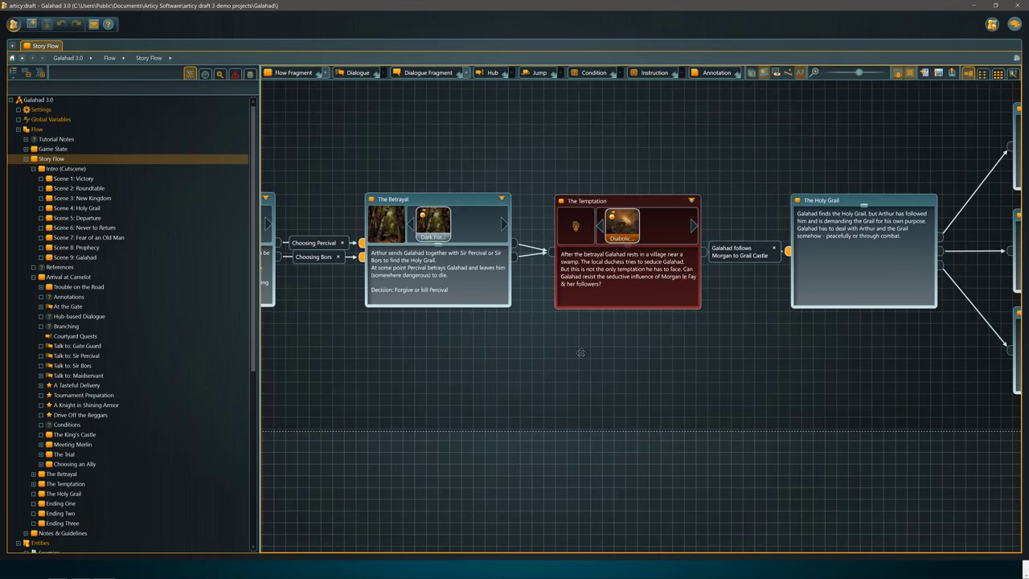
pyautogui.moveTo(581, 353); pyautogui.dragTo(775, 350)
pyautogui.moveTo(567, 330); pyautogui.dragTo(799, 339)
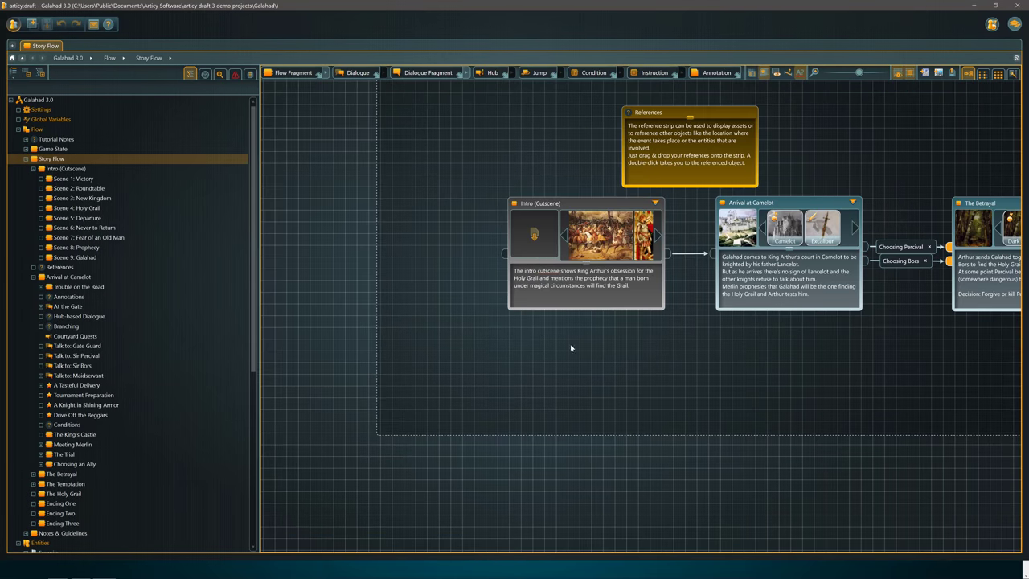
pyautogui.moveTo(492, 349); pyautogui.dragTo(314, 355)
pyautogui.moveTo(660, 357); pyautogui.dragTo(655, 361)
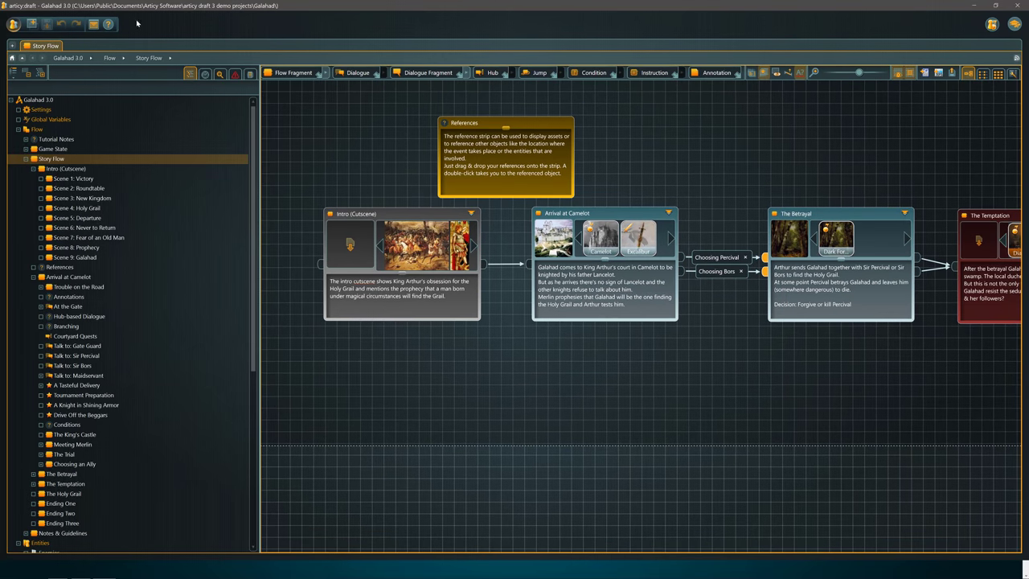
# Open the project's Global Variables view
pyautogui.click(92, 59)
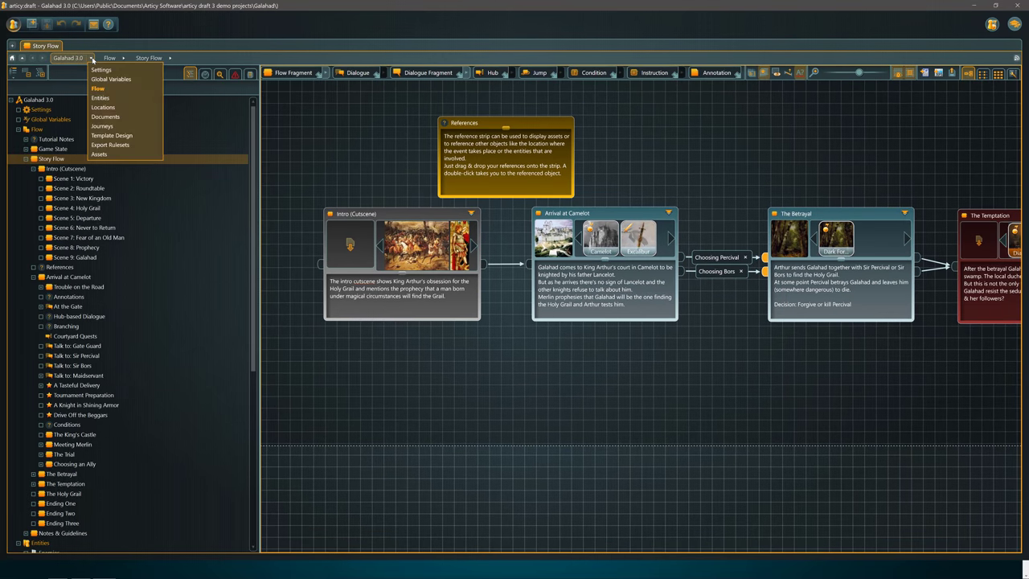
pyautogui.click(111, 80)
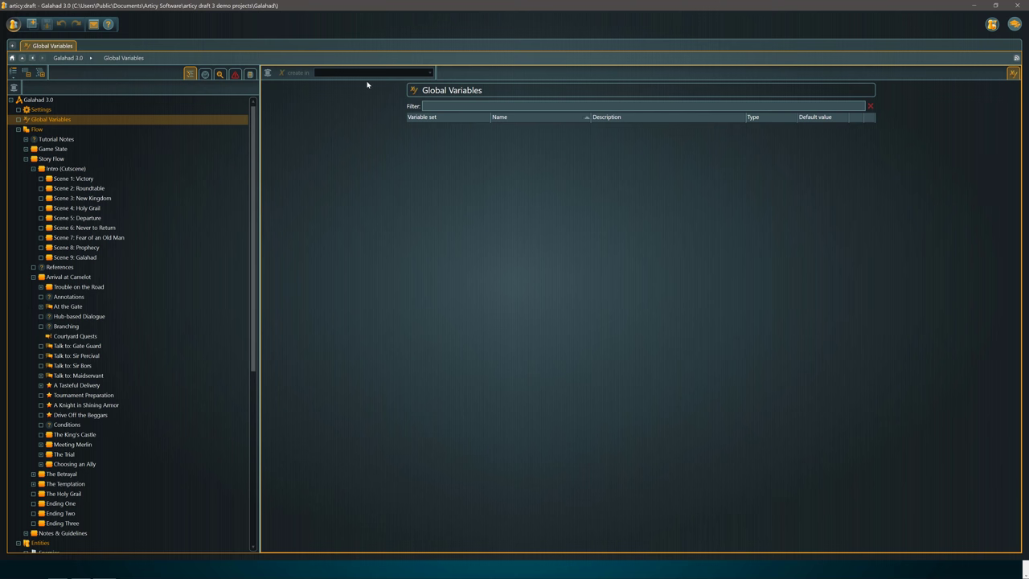
# Go to the project's Flow and open the Game State fragment
pyautogui.click(91, 58)
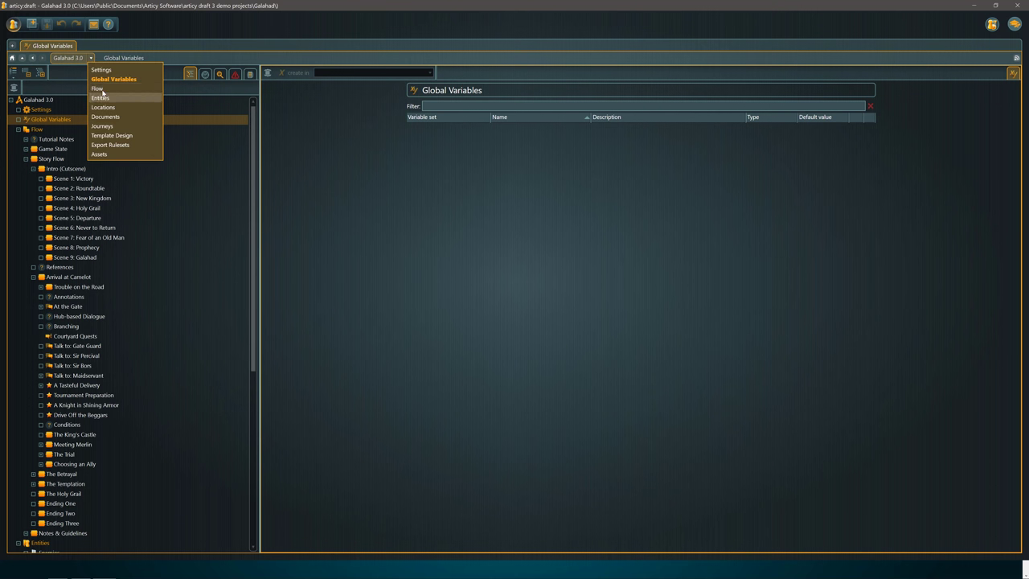
pyautogui.click(100, 89)
pyautogui.click(123, 59)
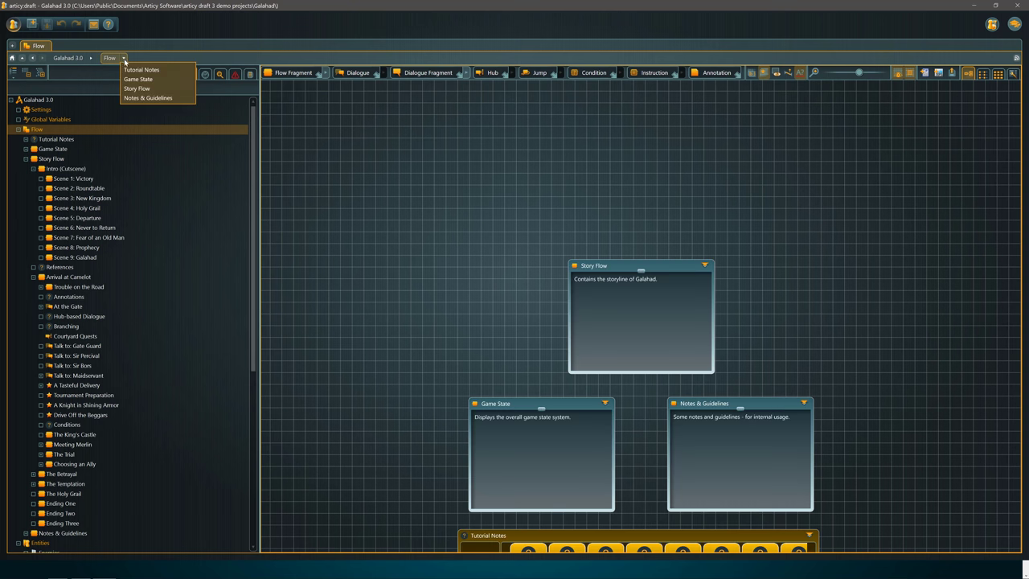
pyautogui.click(135, 81)
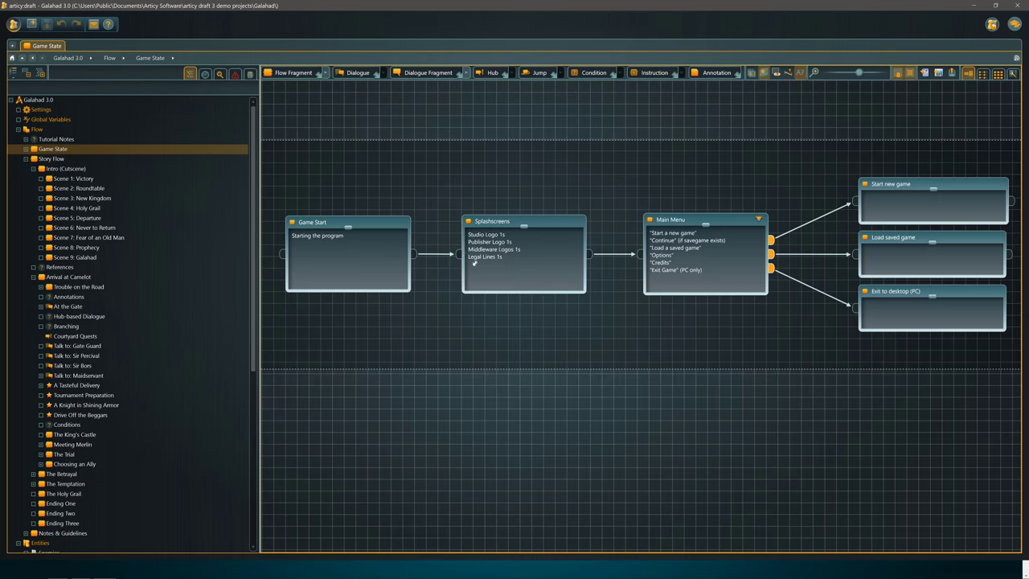
# Examine the Game State sequence from Game Start and Splashscreens to the Main Menu and its three branches
pyautogui.scroll(4, 563, 360)
pyautogui.moveTo(598, 311); pyautogui.dragTo(794, 315)
pyautogui.scroll(3, 795, 315)
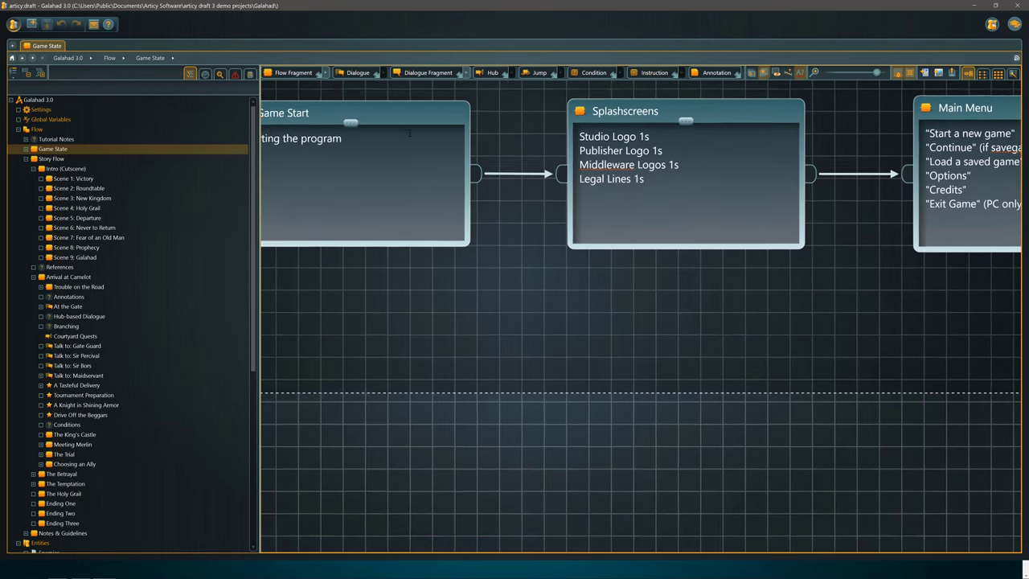
pyautogui.moveTo(571, 248); pyautogui.dragTo(469, 307)
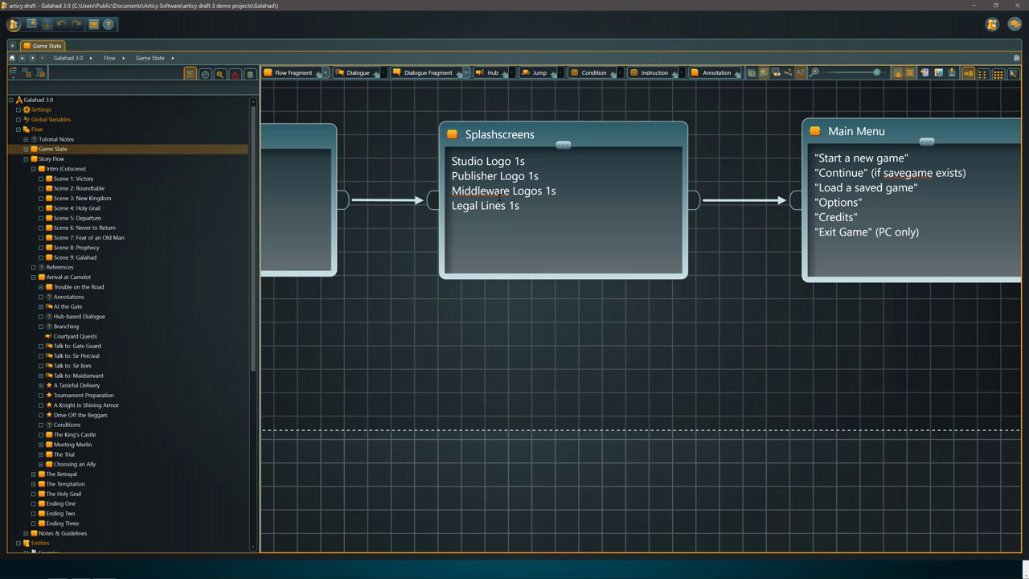
pyautogui.moveTo(587, 277); pyautogui.dragTo(336, 295)
pyautogui.moveTo(559, 221); pyautogui.dragTo(473, 218)
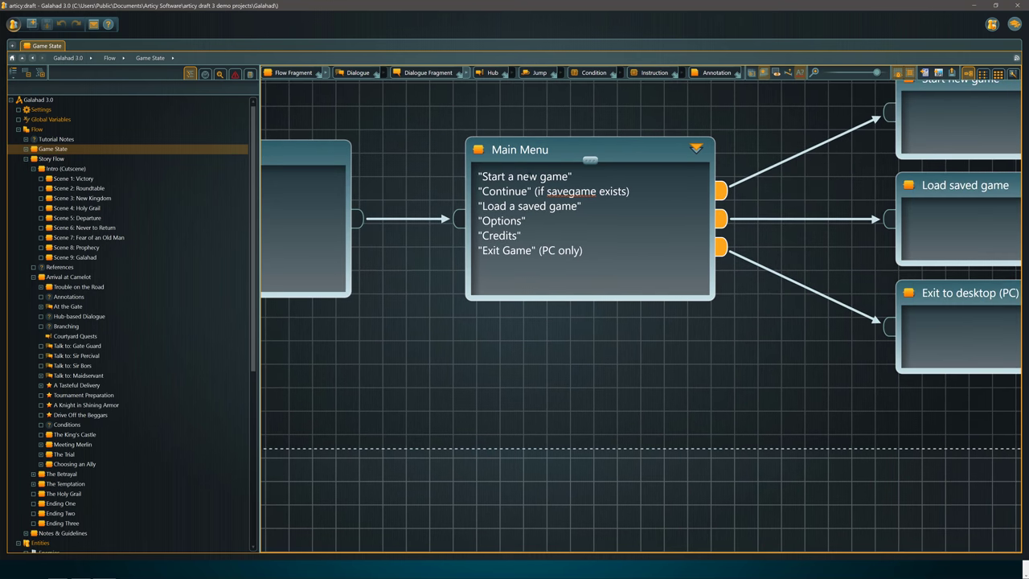
pyautogui.moveTo(687, 359); pyautogui.dragTo(473, 418)
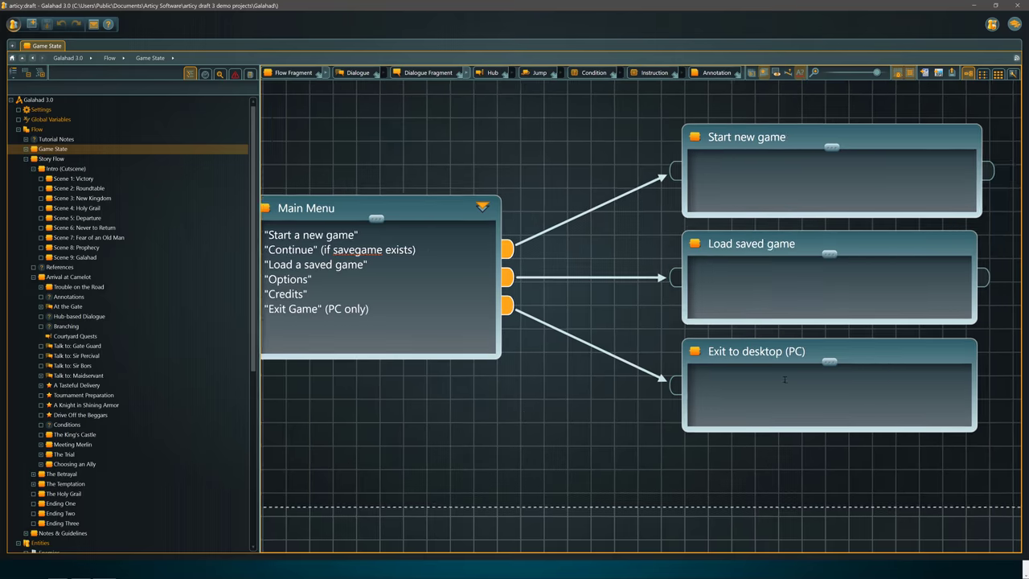
pyautogui.moveTo(552, 368); pyautogui.dragTo(590, 364)
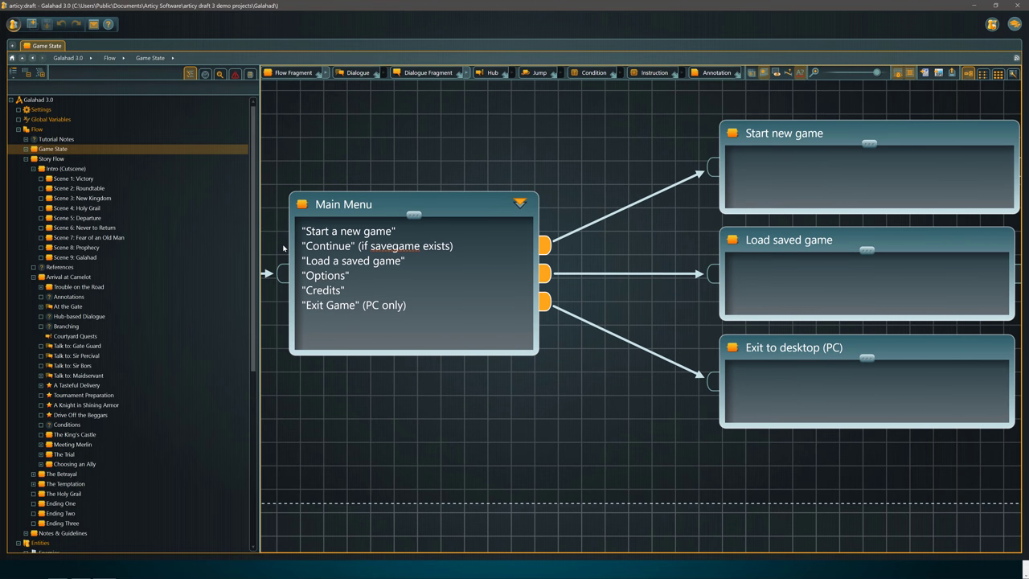
# Return to the Story Flow and shift the Intro (Cutscene) node slightly up and to the left
pyautogui.click(124, 59)
pyautogui.click(137, 88)
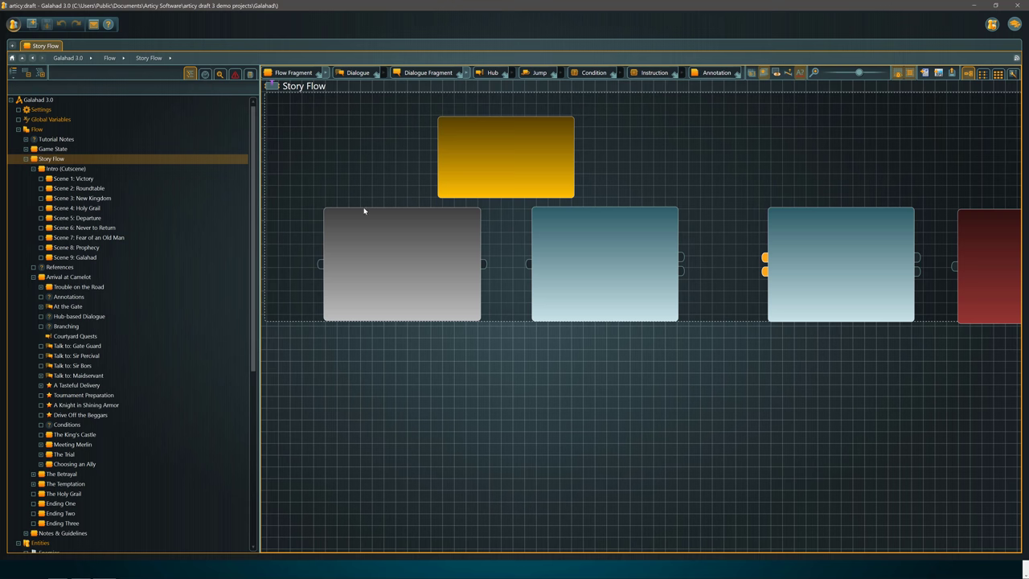
pyautogui.moveTo(404, 214); pyautogui.dragTo(400, 207)
# Browse forward through the images in the Intro (Cutscene) node's reference strip
pyautogui.click(470, 239)
pyautogui.click(470, 240)
pyautogui.click(471, 240)
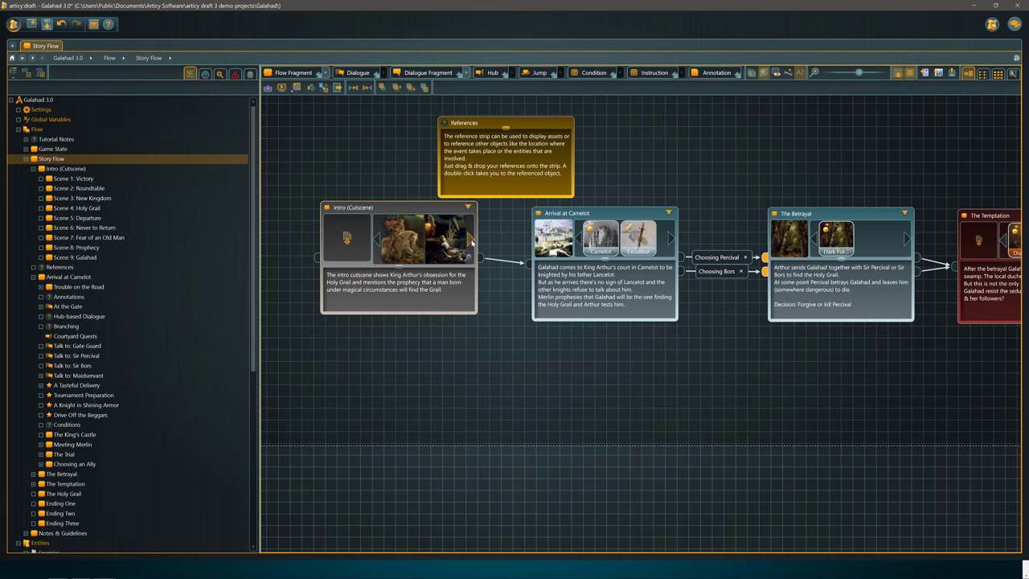
pyautogui.click(470, 240)
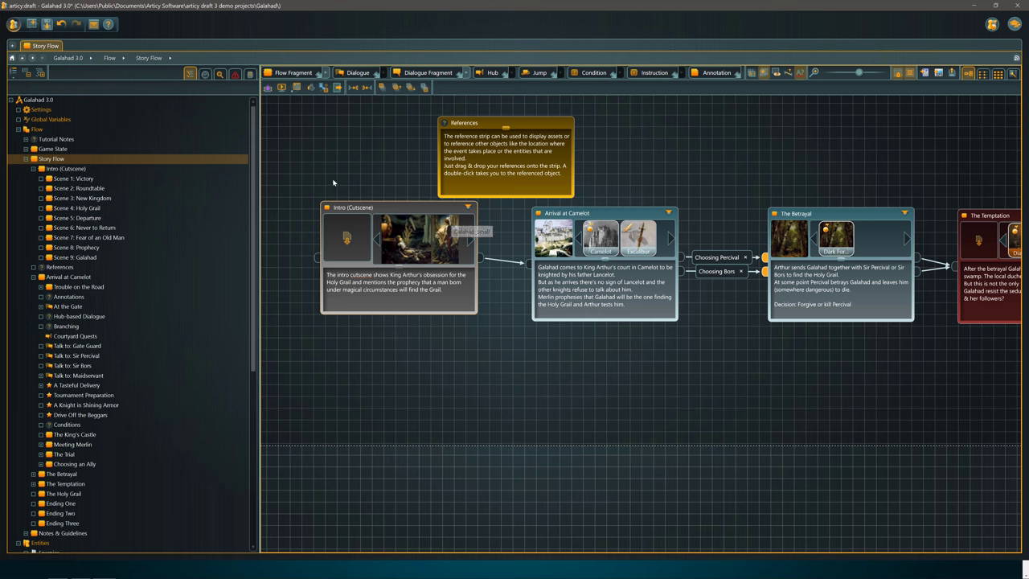
# Locate the Intro (Cutscene) node in the project hierarchy and show its Scene 1: Victory fragment
pyautogui.click(69, 170)
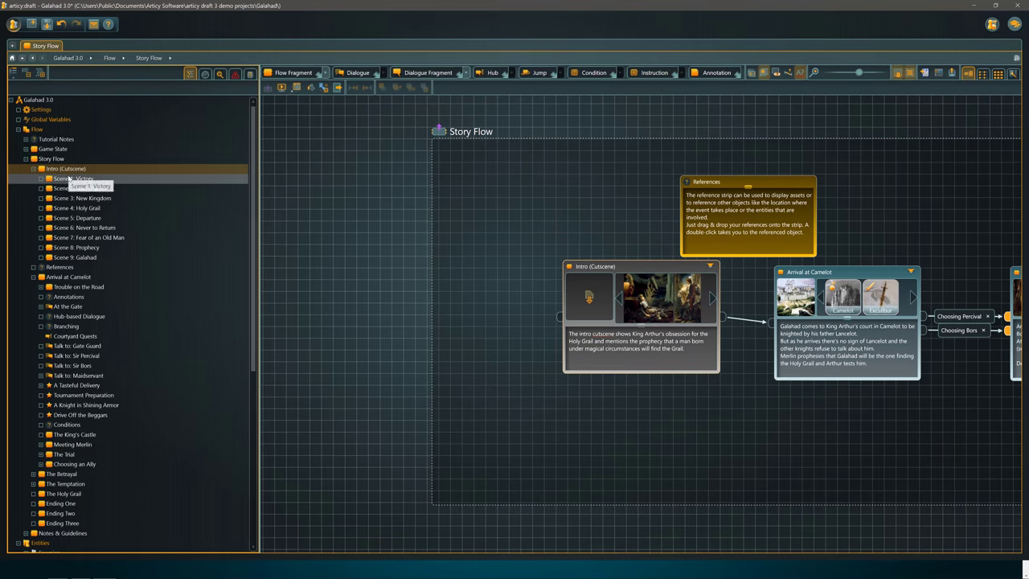
pyautogui.click(69, 179)
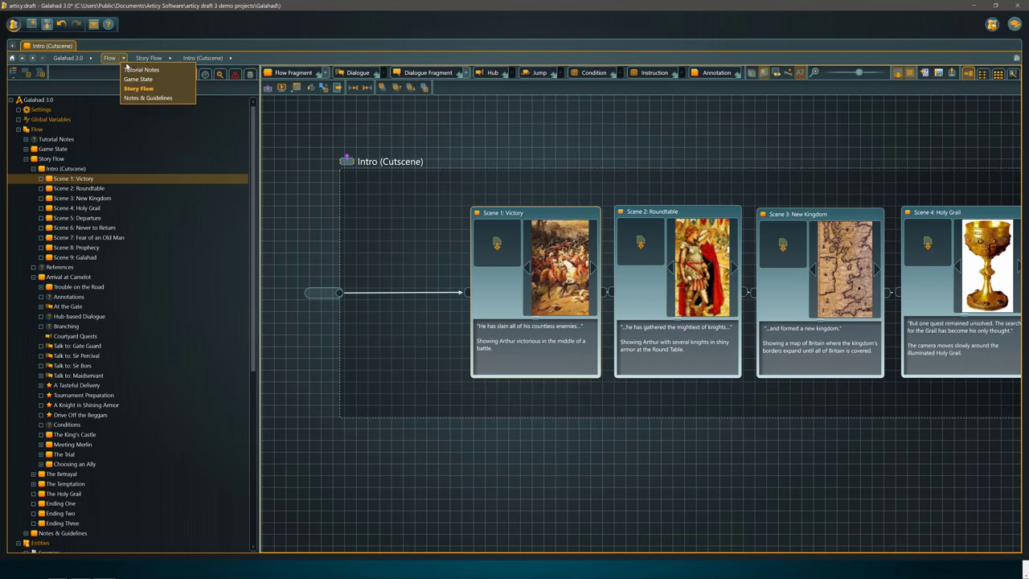
# Return to the Story Flow and locate Arrival at Camelot and The Holy Grail through the project hierarchy
pyautogui.click(141, 89)
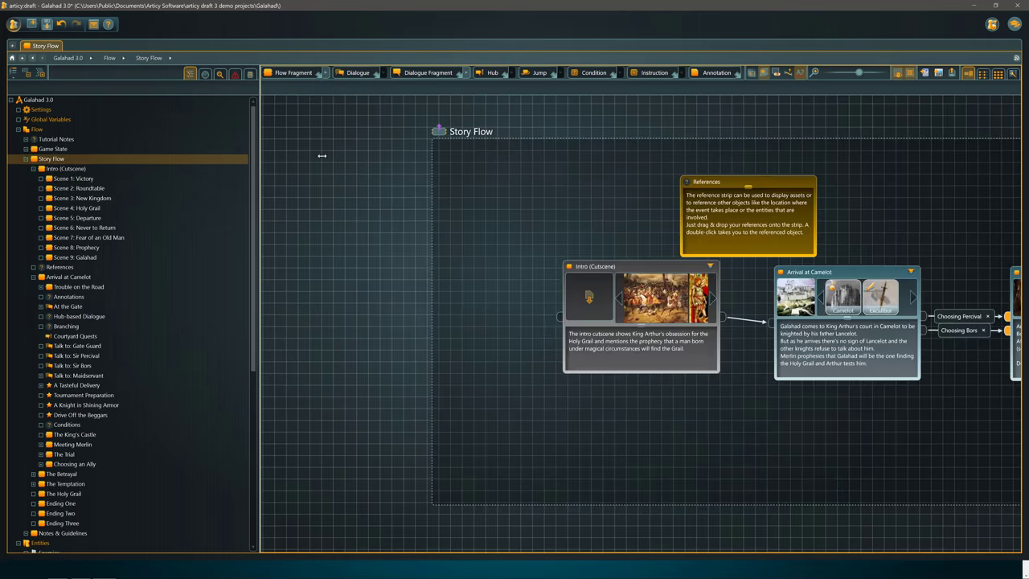
pyautogui.moveTo(687, 327); pyautogui.dragTo(358, 338)
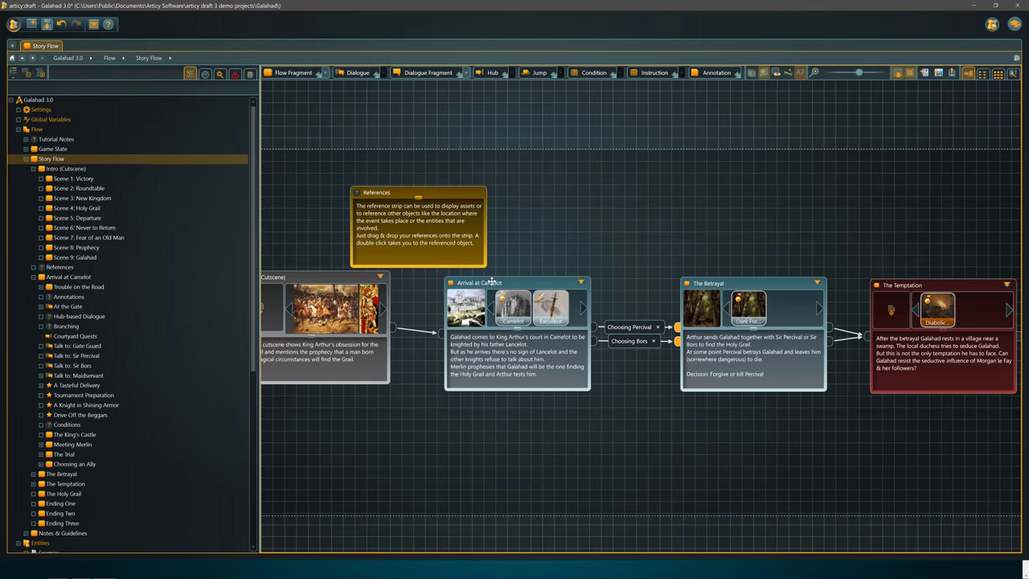
pyautogui.click(70, 276)
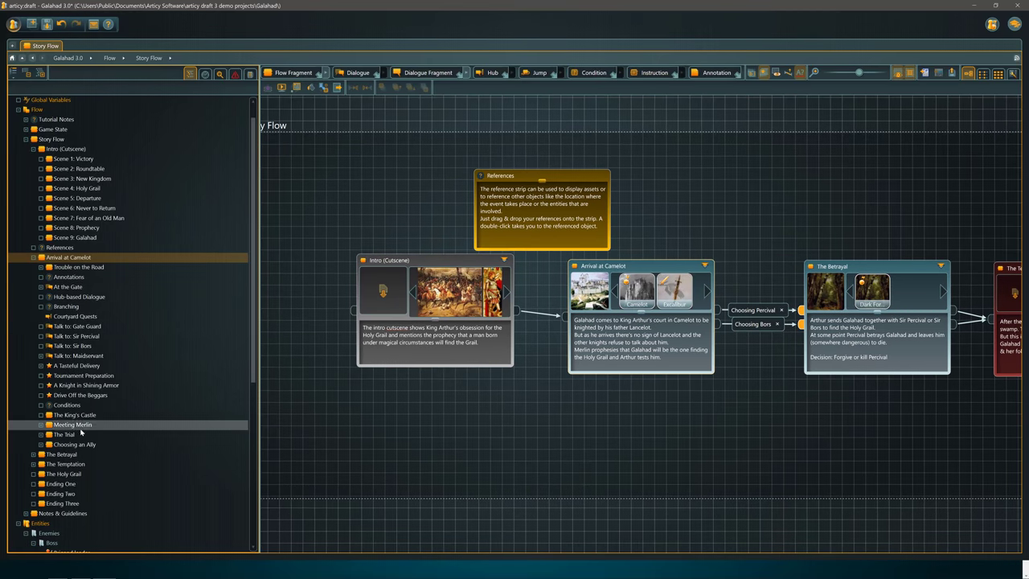
pyautogui.click(72, 473)
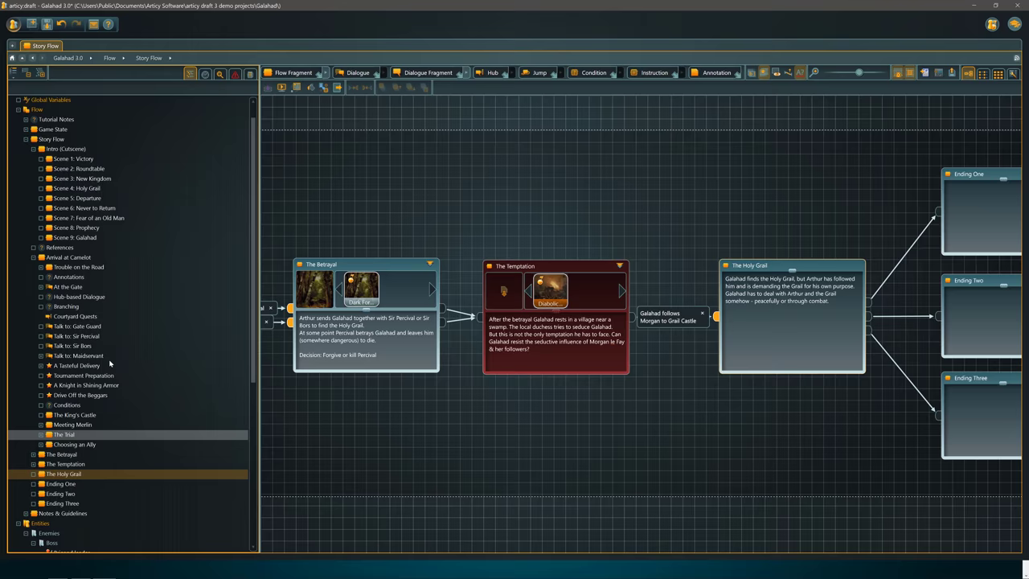
pyautogui.click(65, 258)
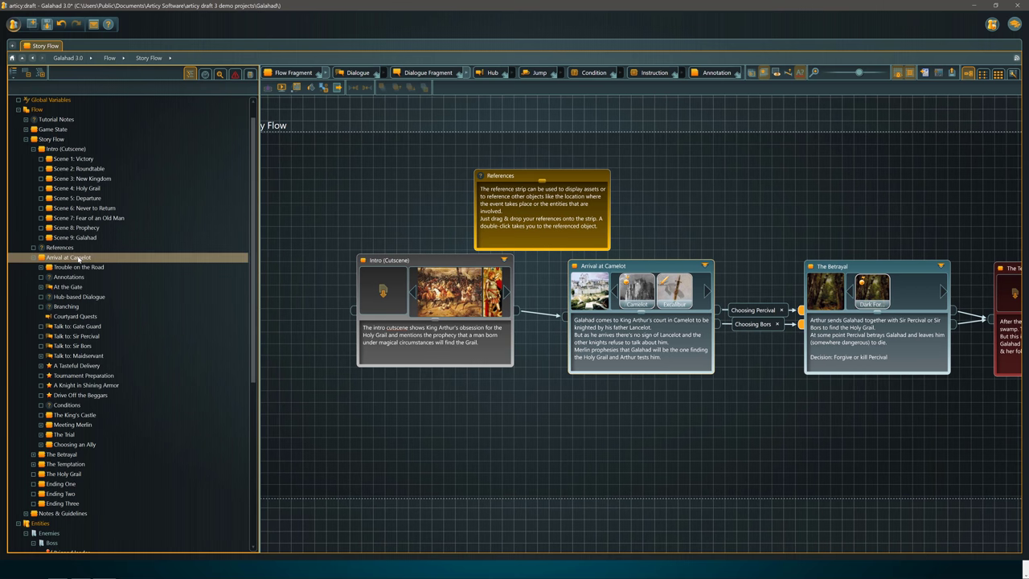
# Show the Trouble on the Road fragment inside Arrival at Camelot and read its description and the neighbouring annotations
pyautogui.click(79, 267)
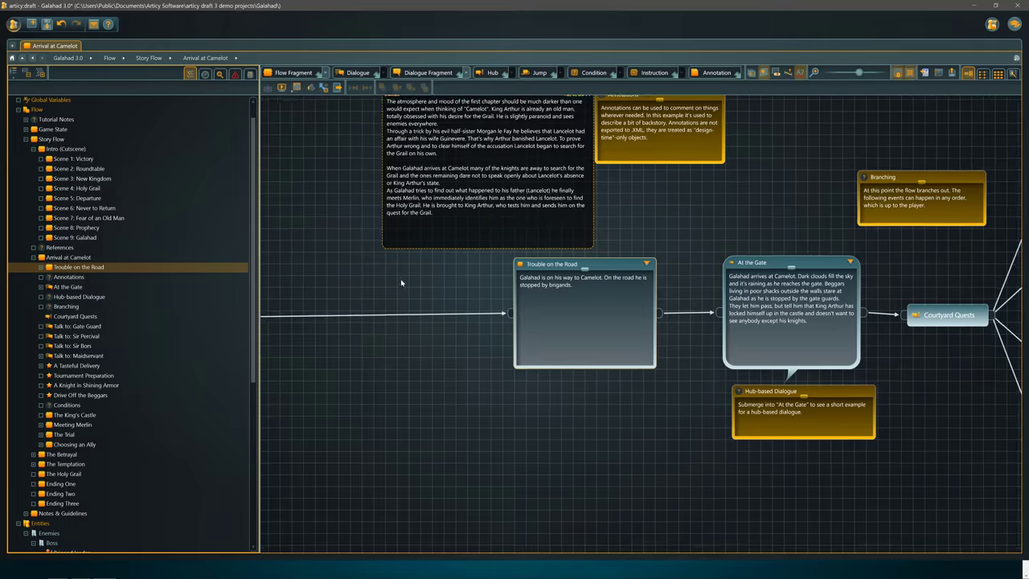
pyautogui.scroll(-5, 537, 320)
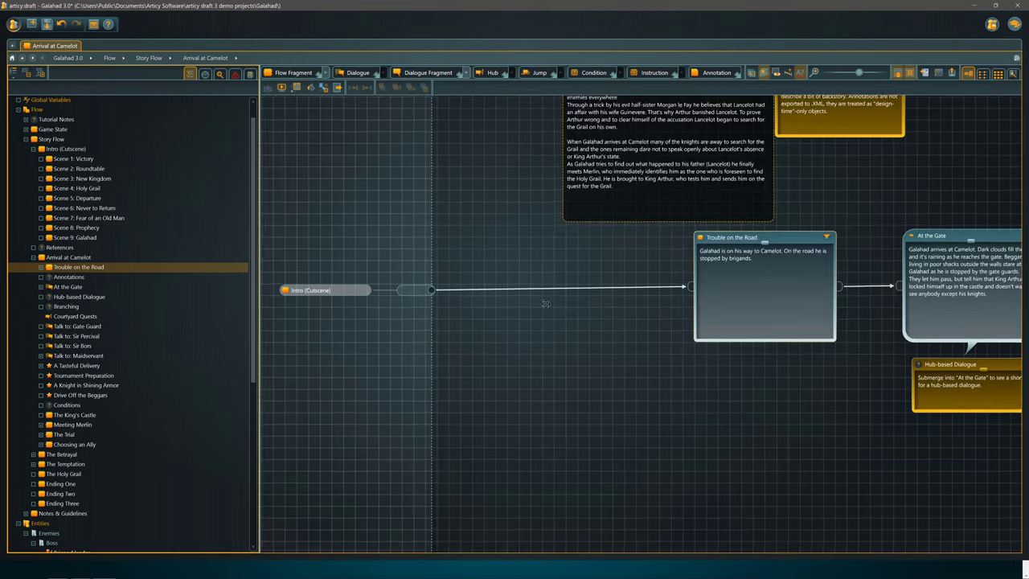
pyautogui.moveTo(546, 304); pyautogui.dragTo(465, 374)
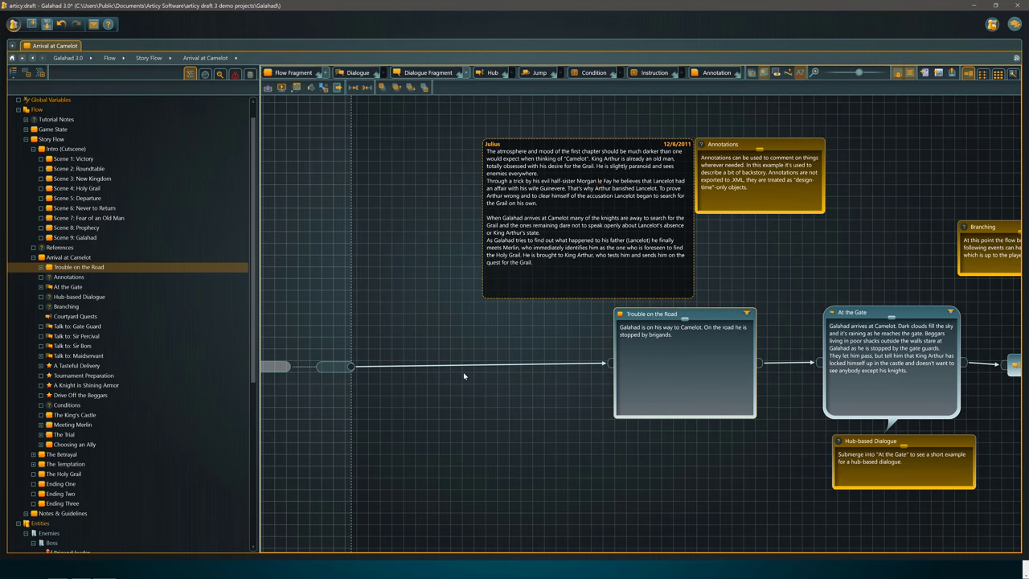
pyautogui.moveTo(519, 347); pyautogui.dragTo(349, 361)
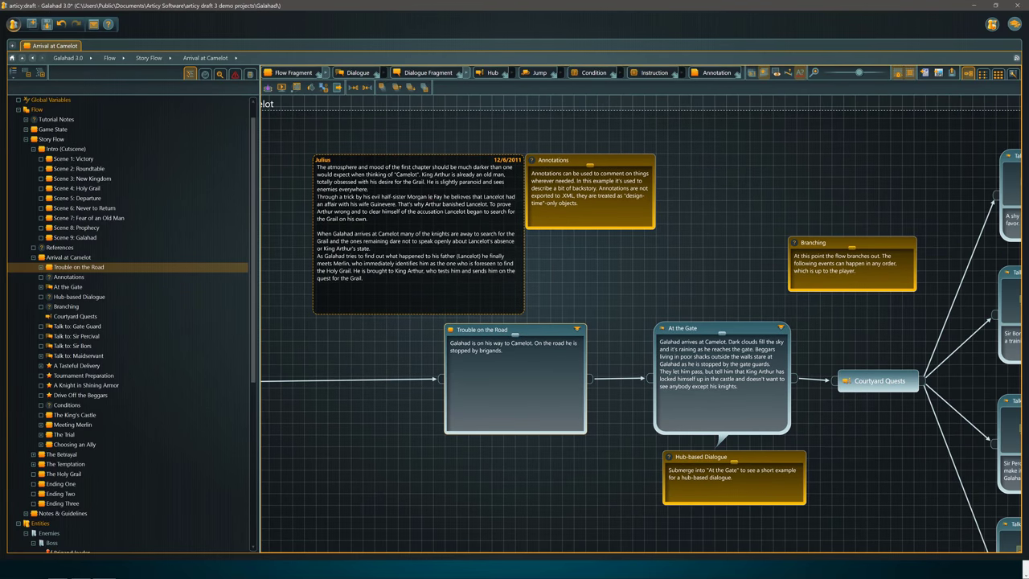
pyautogui.moveTo(577, 267); pyautogui.dragTo(471, 268)
pyautogui.moveTo(643, 296); pyautogui.dragTo(610, 241)
pyautogui.click(365, 297)
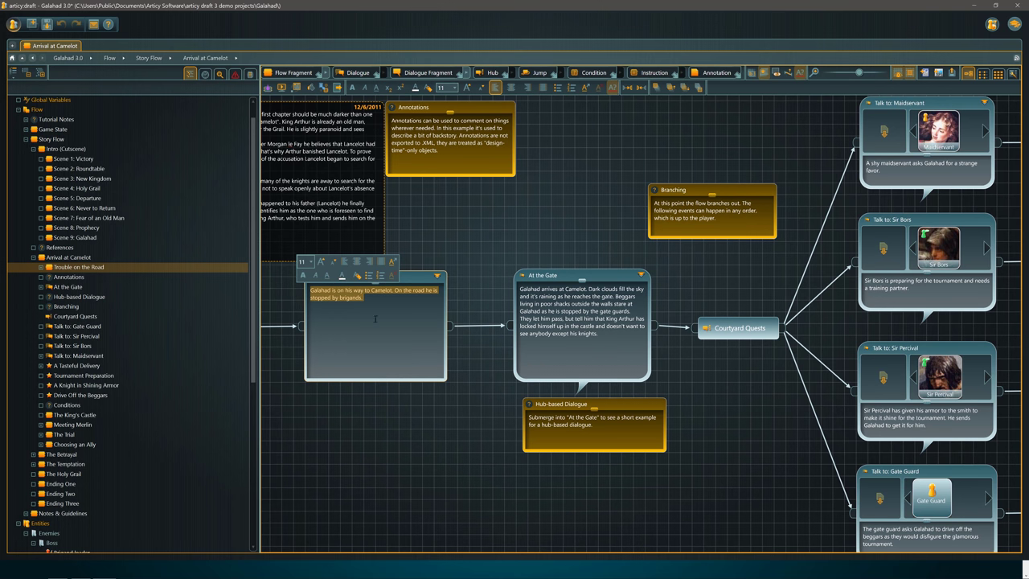
# Follow the flow from At the Gate through the Courtyard Quests hub and examine its four Talk to dialogue branches
pyautogui.moveTo(525, 292); pyautogui.dragTo(475, 257)
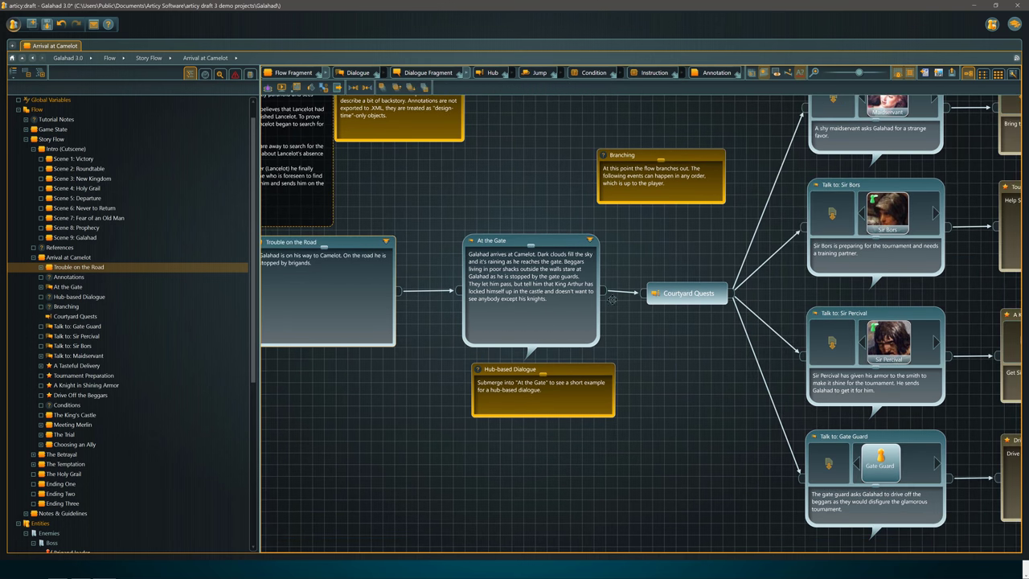
pyautogui.moveTo(620, 292); pyautogui.dragTo(591, 307)
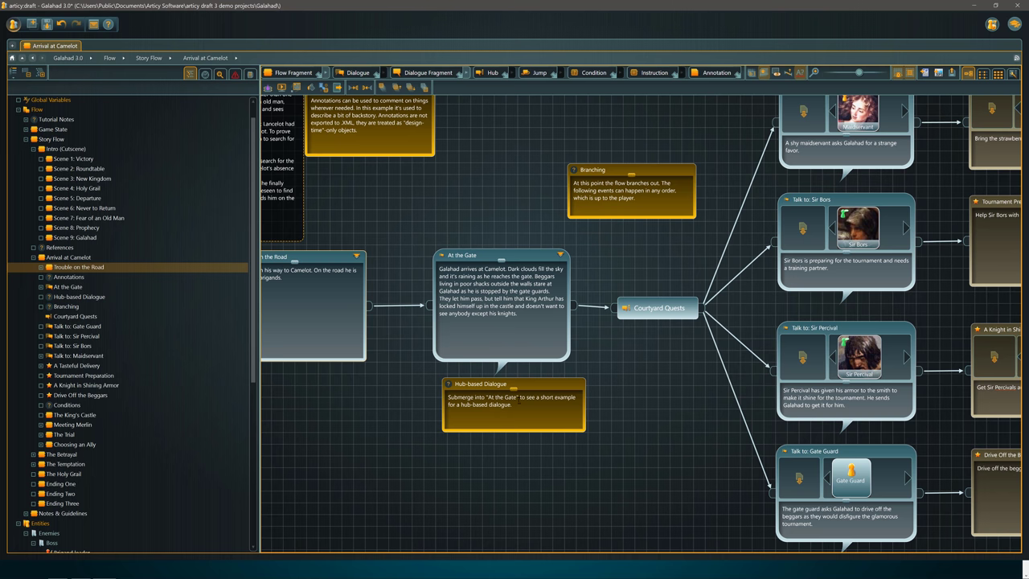
pyautogui.moveTo(652, 381); pyautogui.dragTo(492, 387)
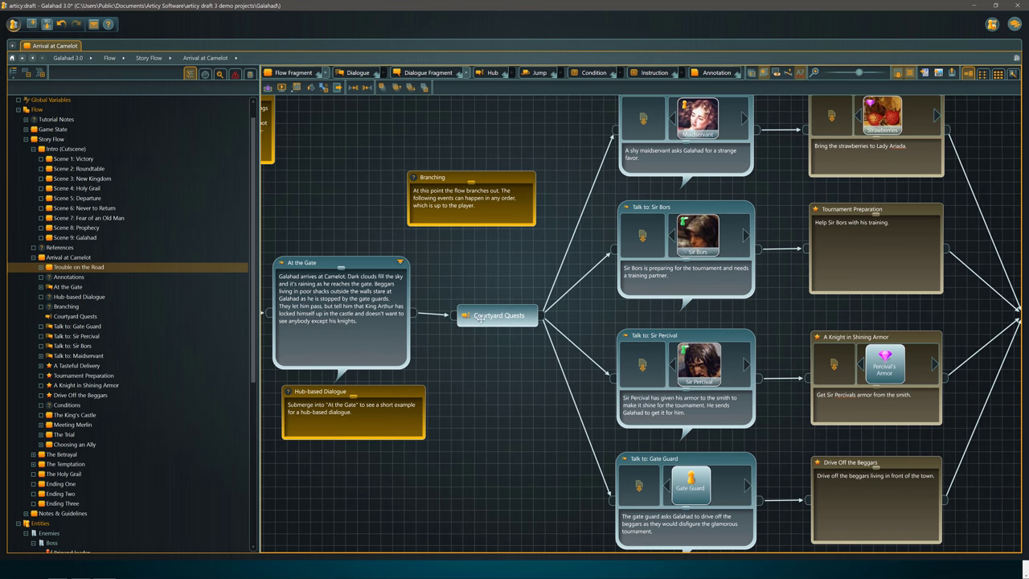
pyautogui.click(499, 317)
pyautogui.moveTo(552, 351); pyautogui.dragTo(513, 391)
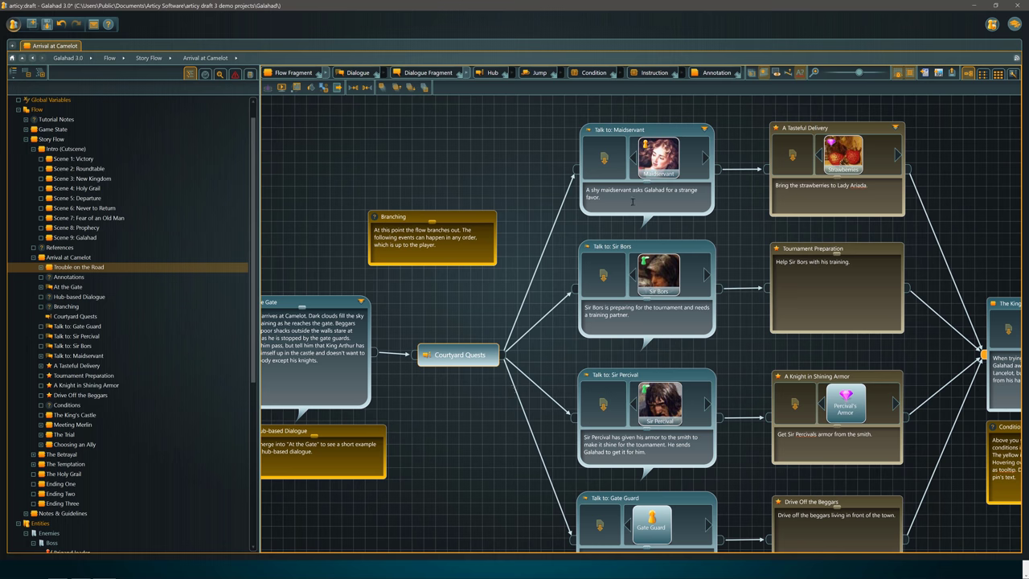
pyautogui.moveTo(645, 356); pyautogui.dragTo(613, 256)
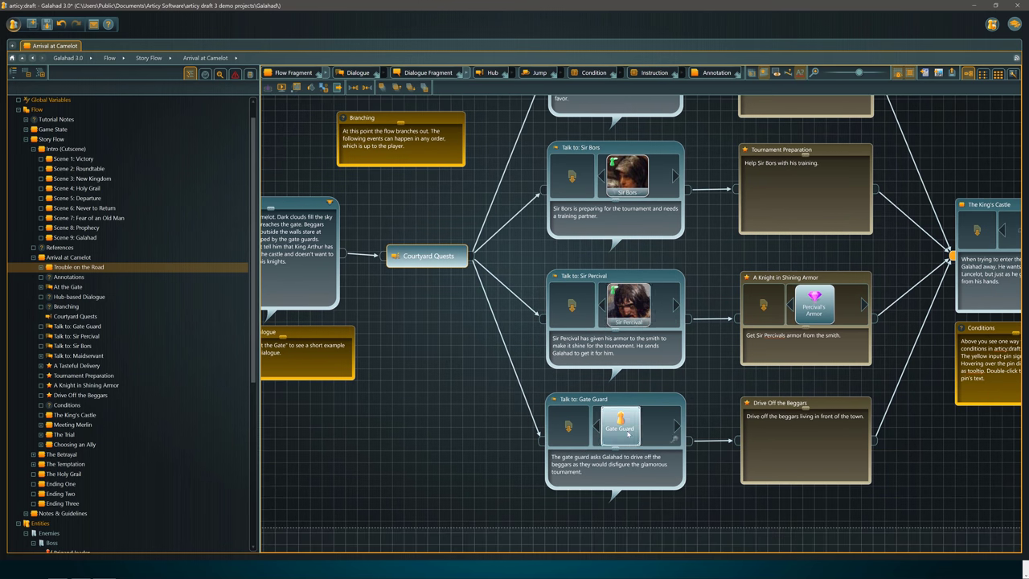
pyautogui.moveTo(634, 318); pyautogui.dragTo(610, 393)
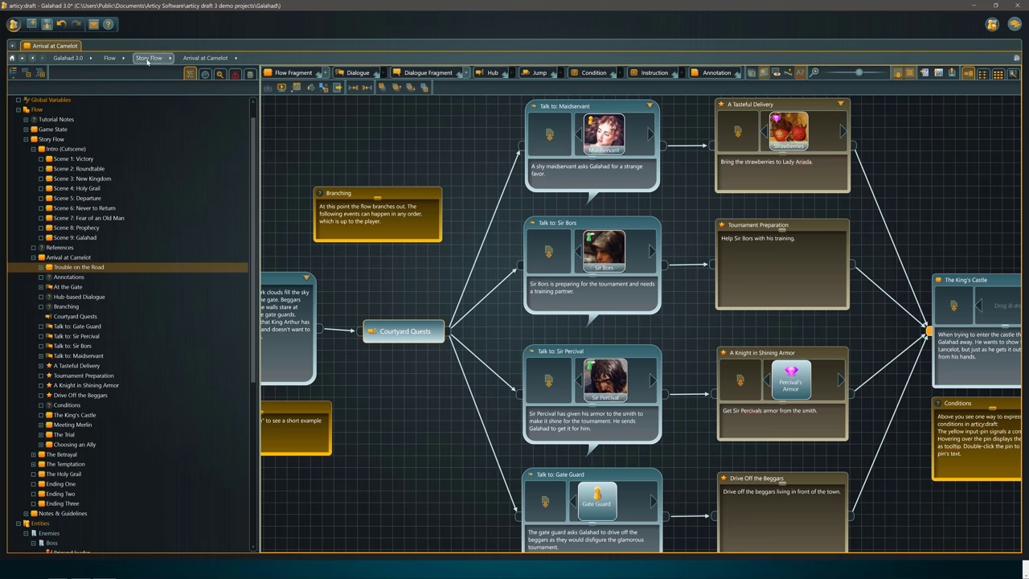
# Return to the Story Flow and inspect the Choosing Percival and Choosing Bors connections between Arrival at Camelot and The Betrayal
pyautogui.click(170, 58)
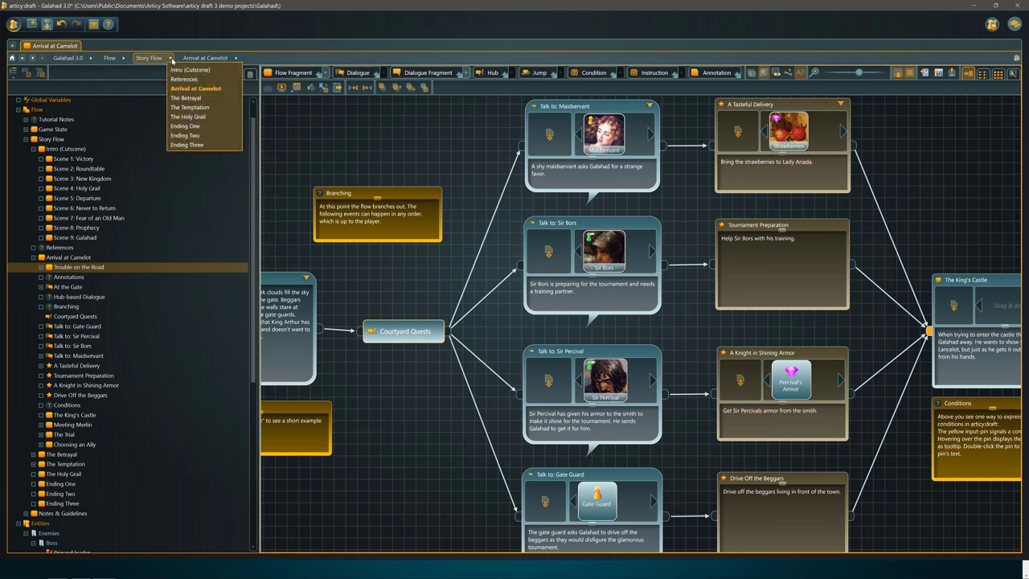
pyautogui.click(124, 58)
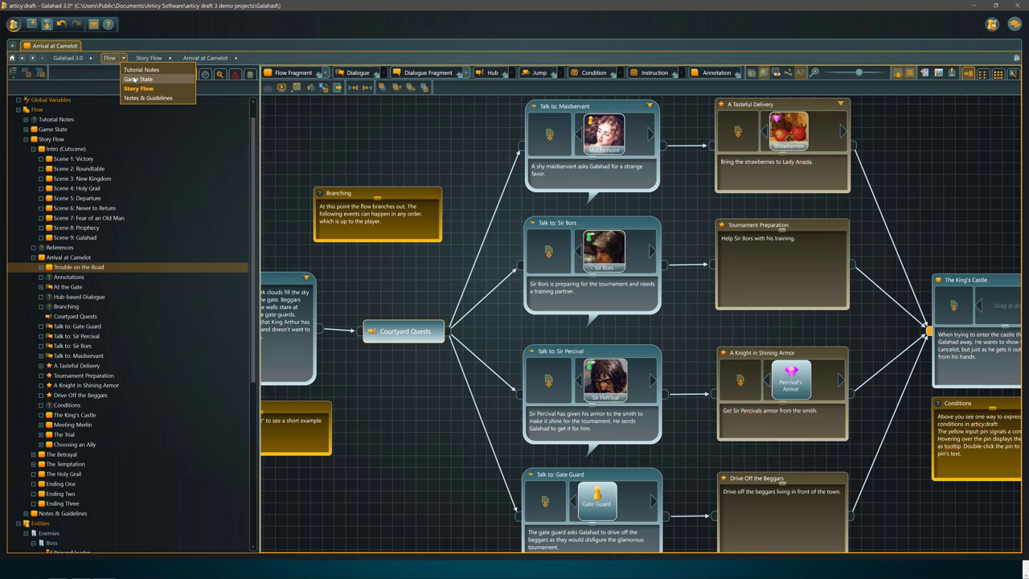
pyautogui.click(139, 88)
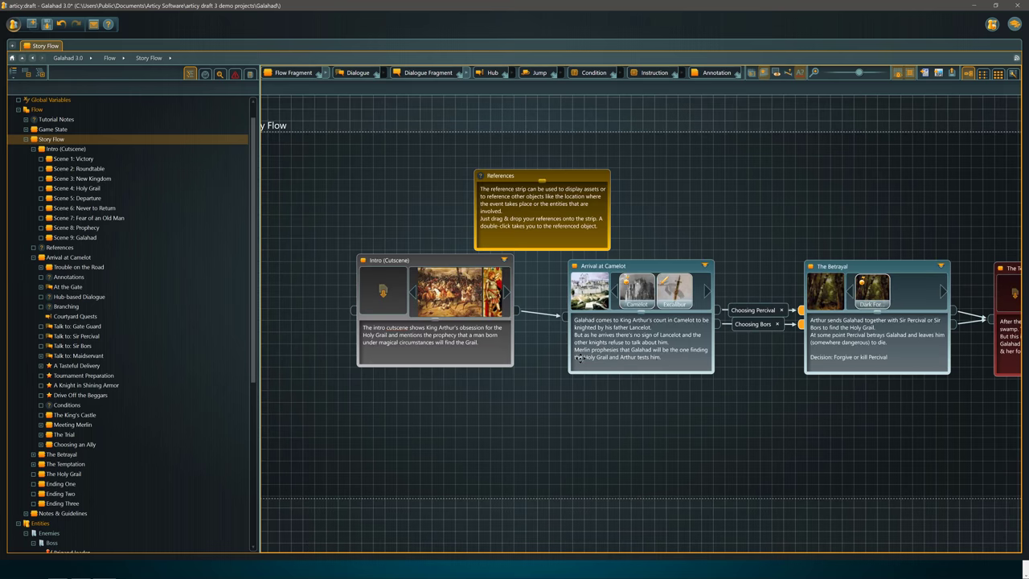
pyautogui.moveTo(580, 357); pyautogui.dragTo(405, 336)
pyautogui.click(569, 290)
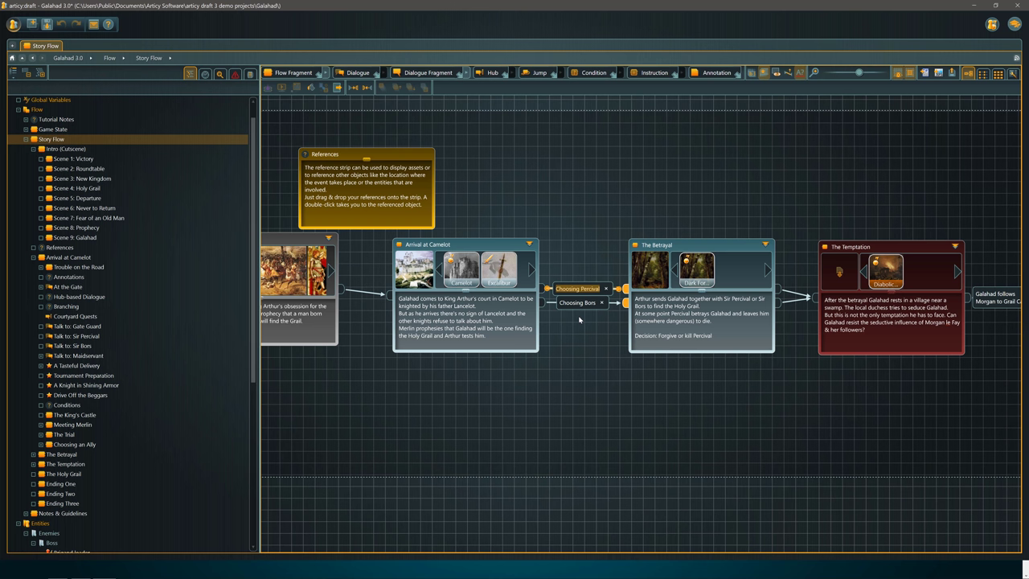
pyautogui.click(580, 305)
pyautogui.click(581, 291)
# Go back to Trouble on the Road in Arrival at Camelot and trace the courtyard quest branches to The King's Castle
pyautogui.click(66, 267)
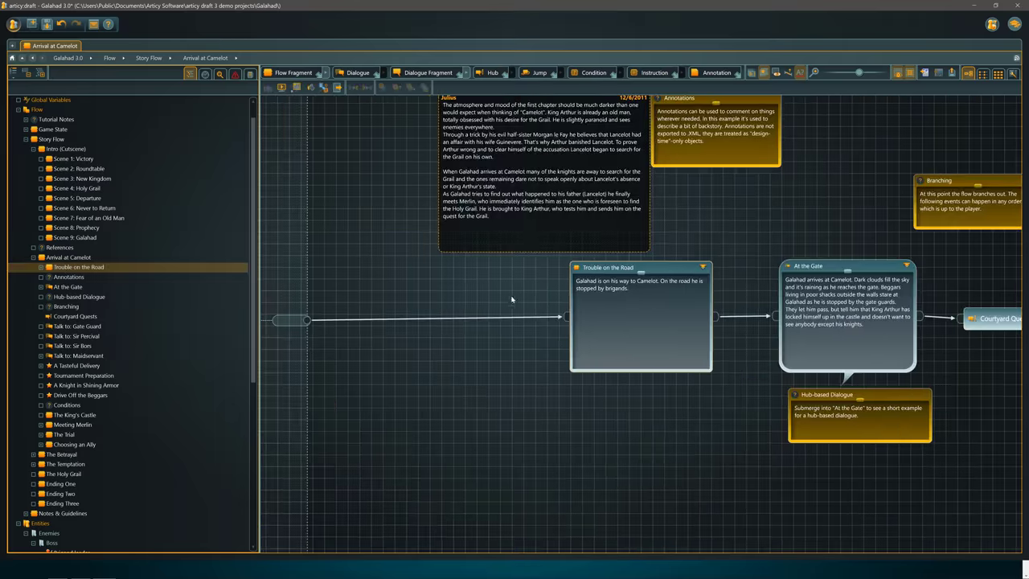
pyautogui.moveTo(751, 367); pyautogui.dragTo(619, 437)
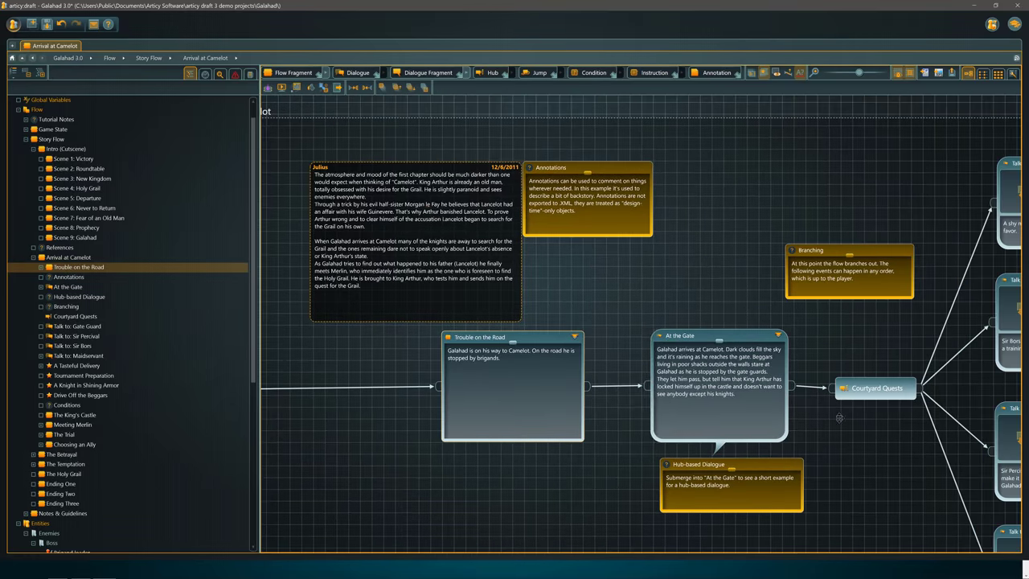
pyautogui.moveTo(836, 412); pyautogui.dragTo(619, 395)
pyautogui.moveTo(695, 420); pyautogui.dragTo(459, 347)
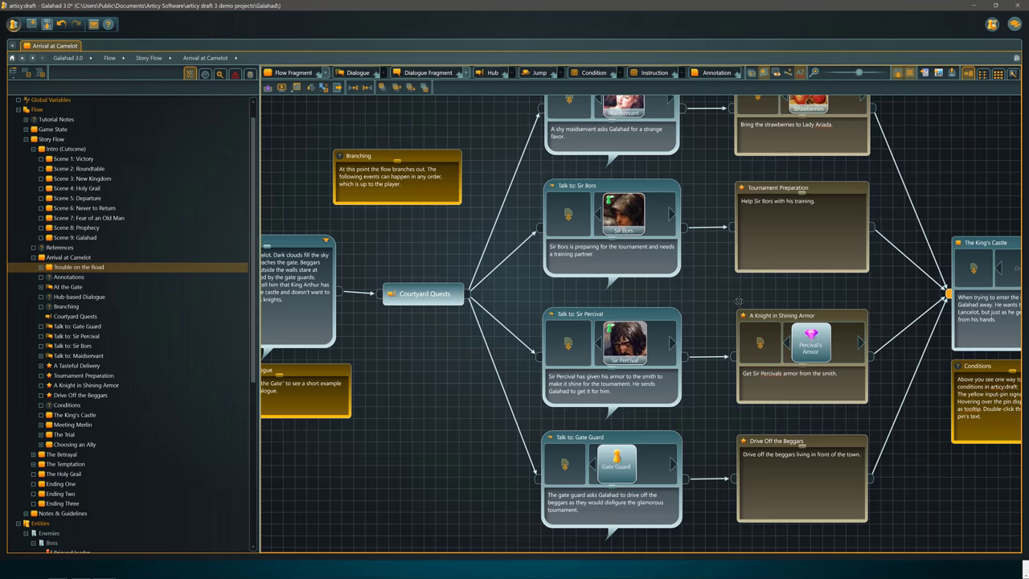
pyautogui.moveTo(689, 215); pyautogui.dragTo(705, 281)
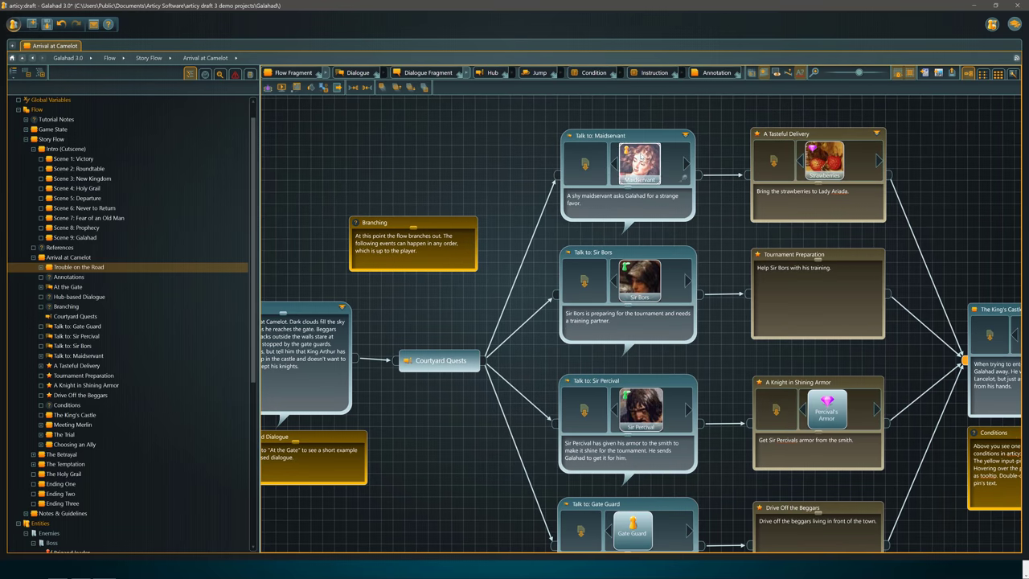
pyautogui.moveTo(841, 403); pyautogui.dragTo(677, 246)
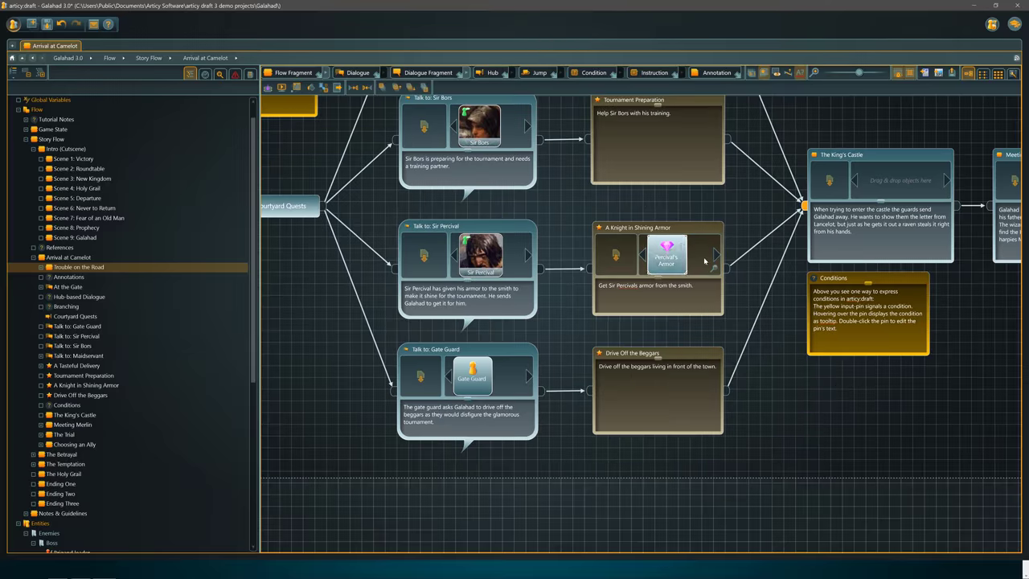
pyautogui.moveTo(904, 275); pyautogui.dragTo(977, 332)
pyautogui.moveTo(626, 246); pyautogui.dragTo(656, 311)
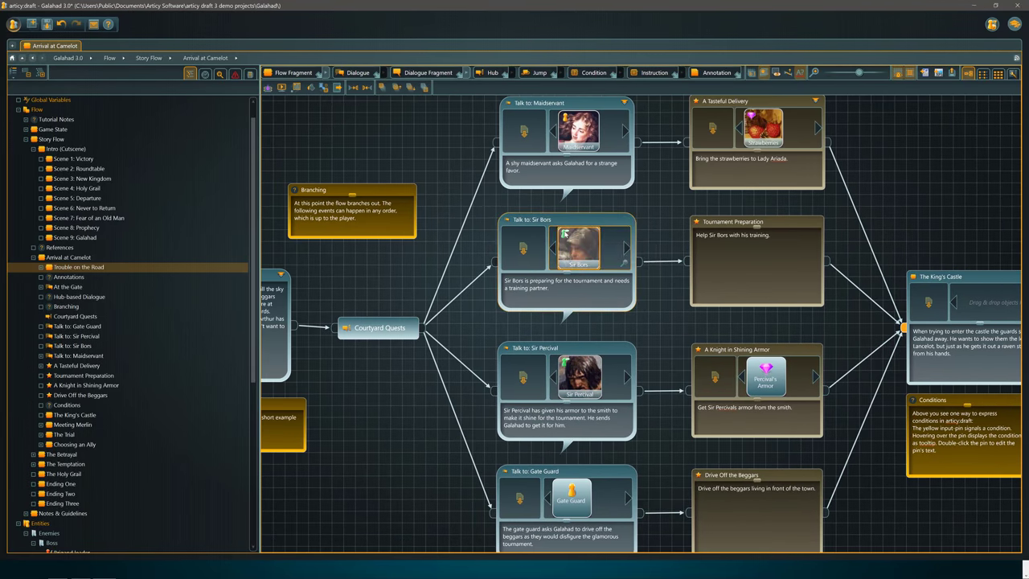
# Open the Sir Bors entity from the Talk to: Sir Bors node and read its description
pyautogui.doubleClick(565, 233)
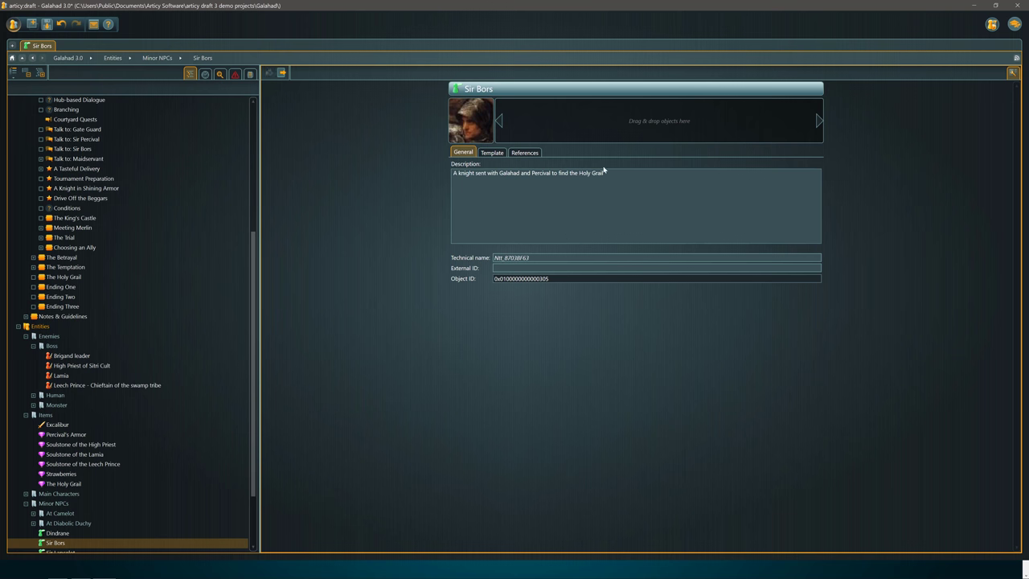
pyautogui.moveTo(628, 175); pyautogui.dragTo(404, 174)
pyautogui.click(618, 385)
# Review Sir Bors's template properties and the list of available templates, leaving the template selection without choosing one
pyautogui.click(494, 153)
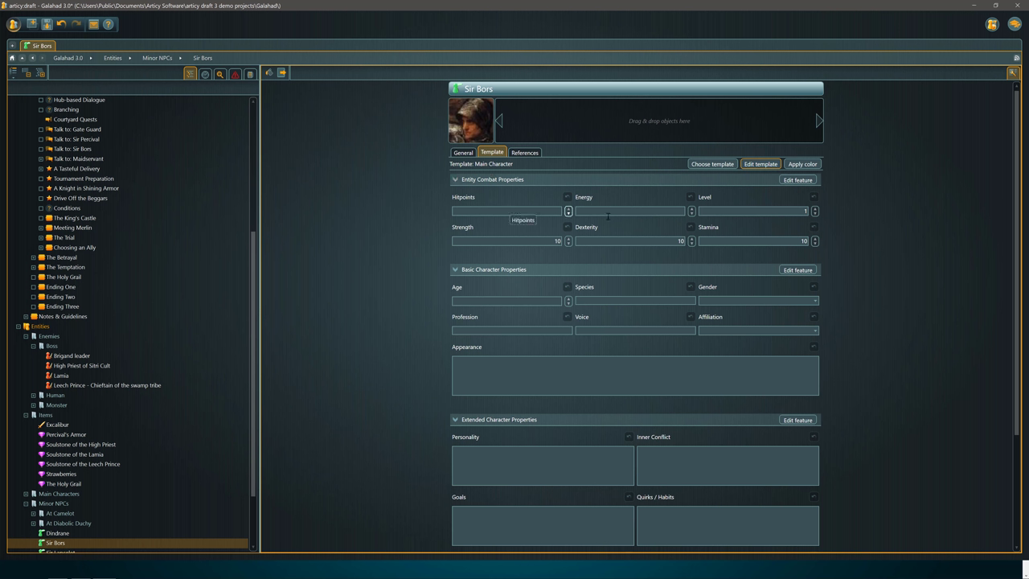
pyautogui.scroll(-4, 528, 237)
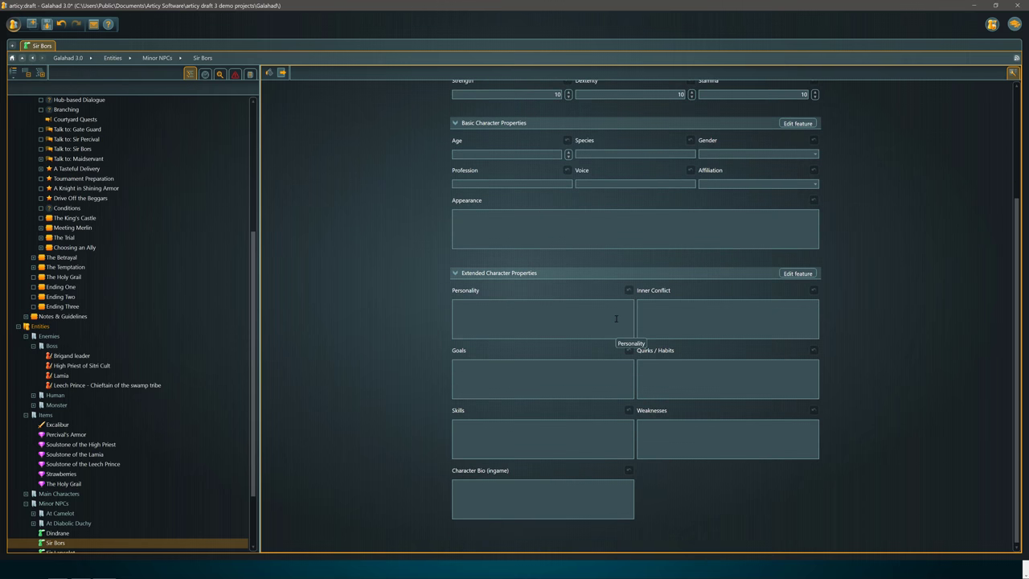
pyautogui.scroll(4, 616, 330)
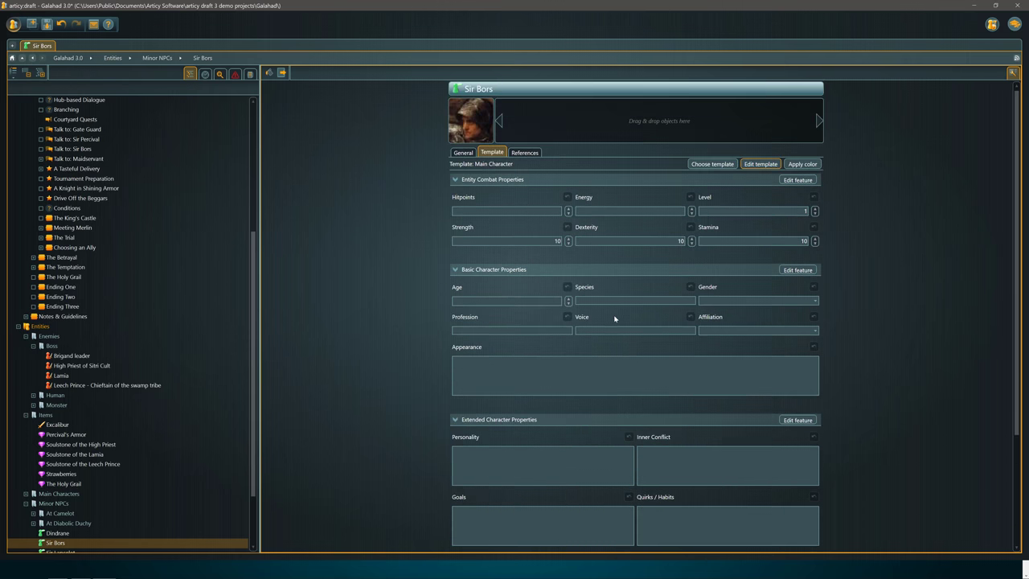
pyautogui.click(712, 164)
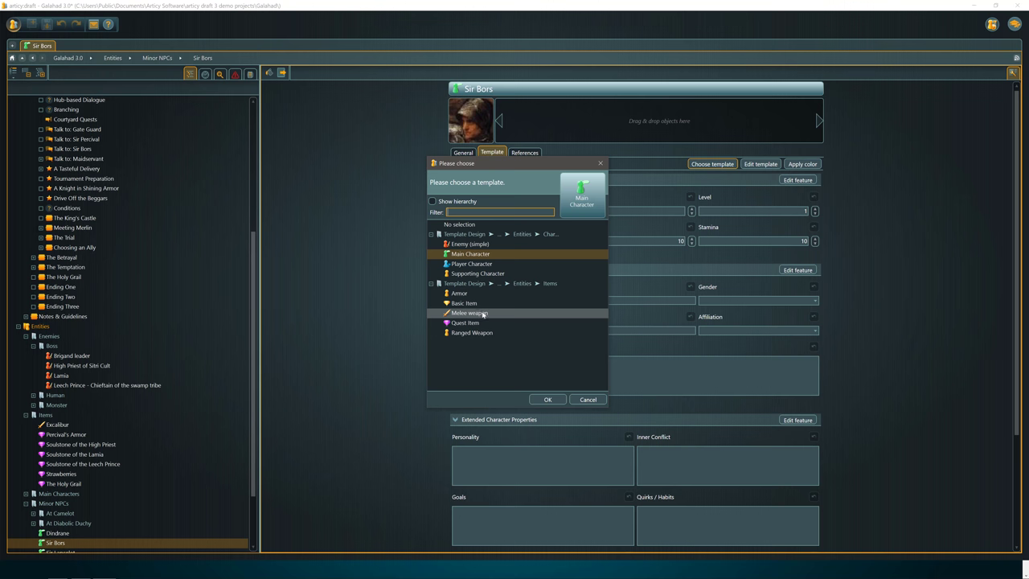
pyautogui.click(596, 400)
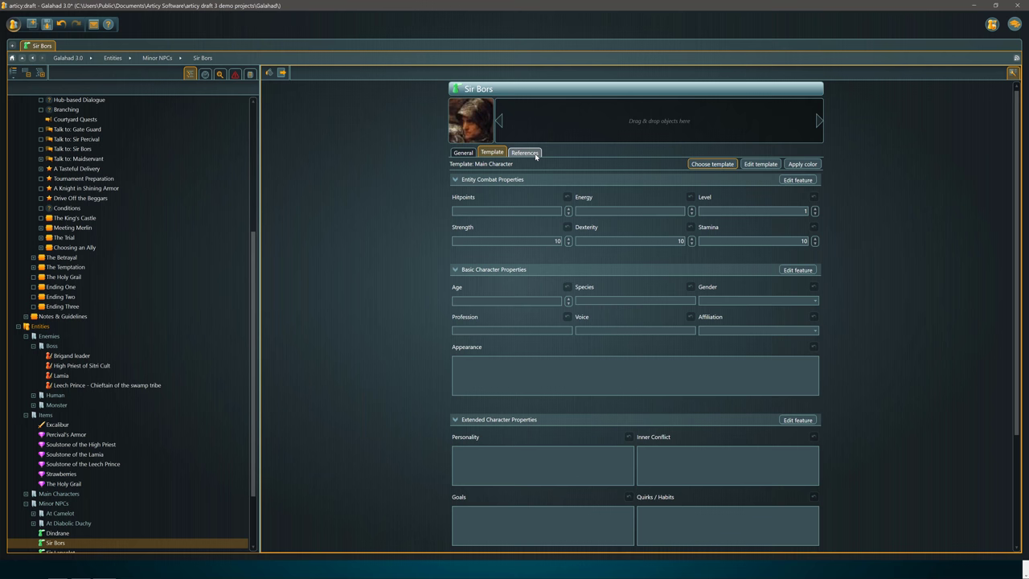
# Show the references of Sir Bors and look back through the Story Flow nodes in the project hierarchy
pyautogui.click(536, 155)
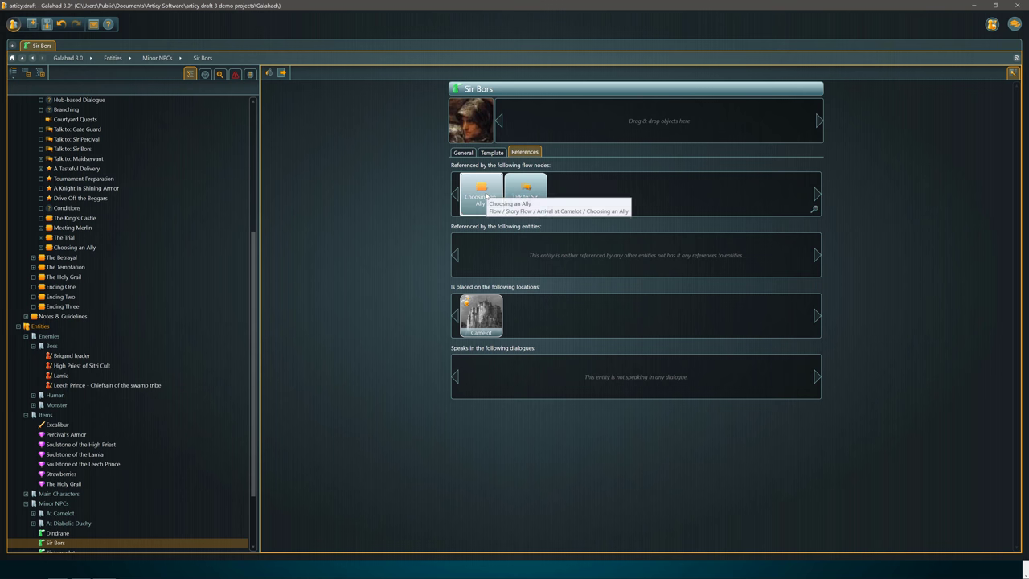
pyautogui.scroll(3, 200, 222)
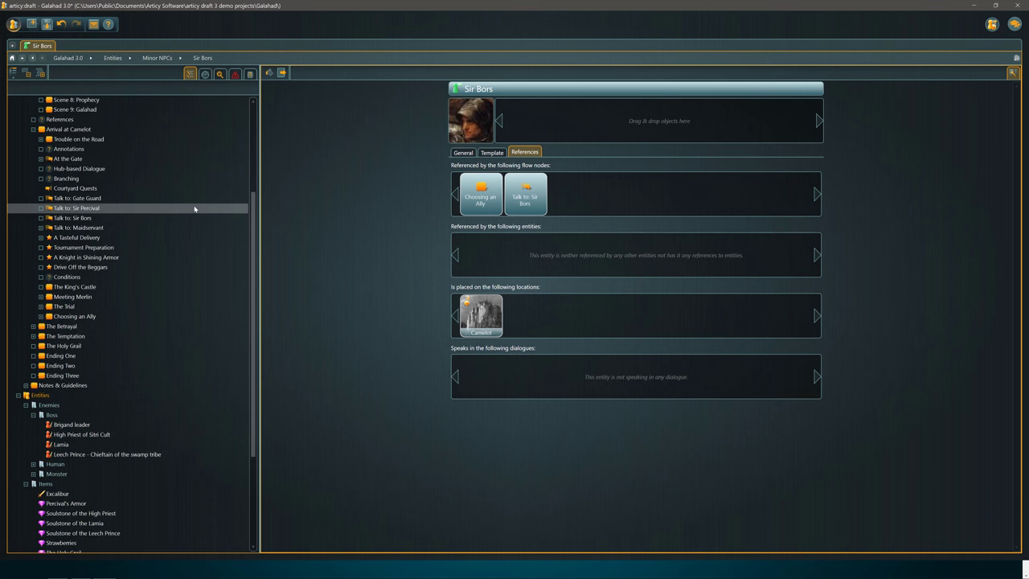
pyautogui.scroll(3, 195, 207)
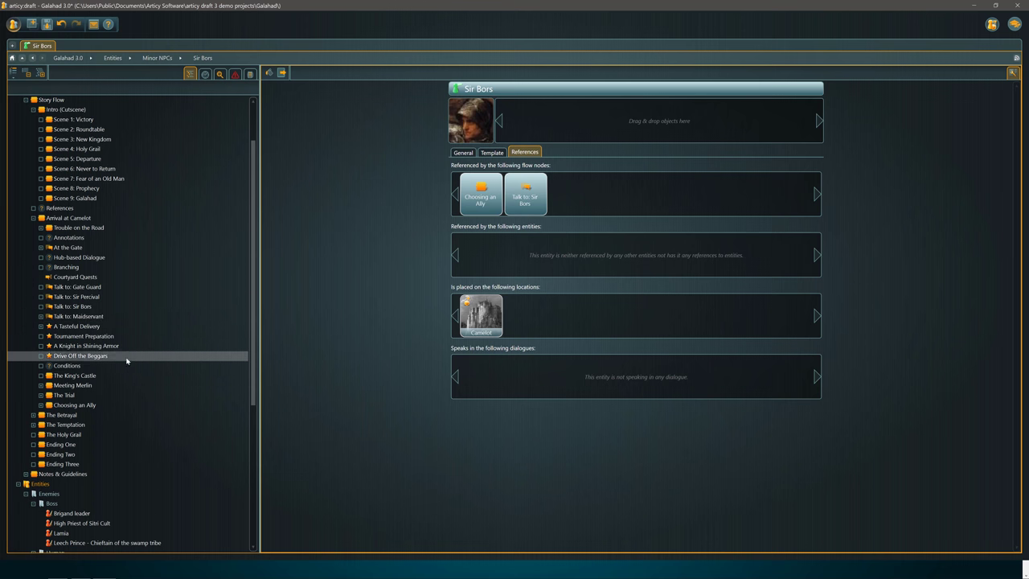
# Show the Choosing an Ally node in Arrival at Camelot and open the Sir Percival entity attached to it
pyautogui.click(75, 407)
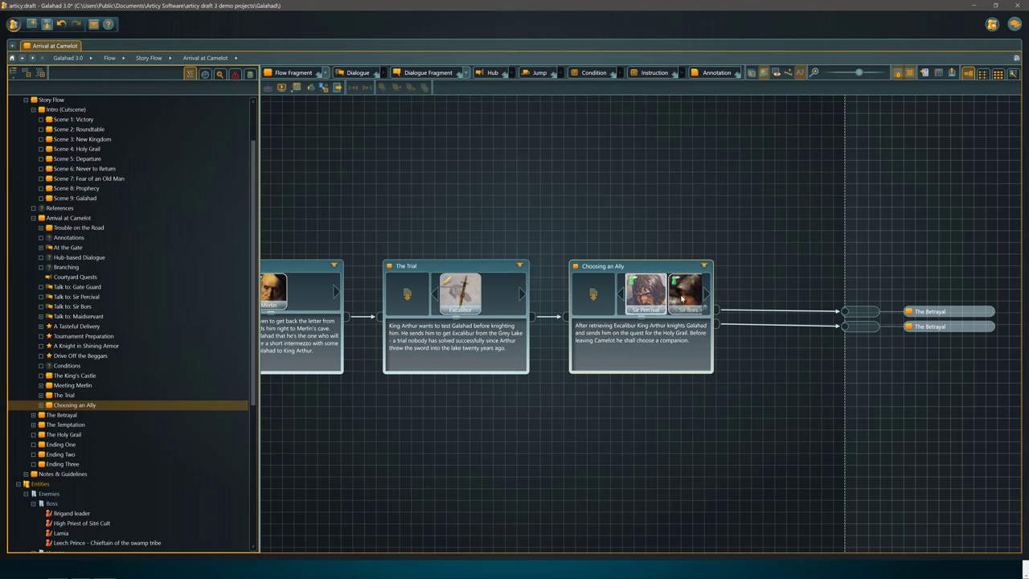
pyautogui.doubleClick(645, 293)
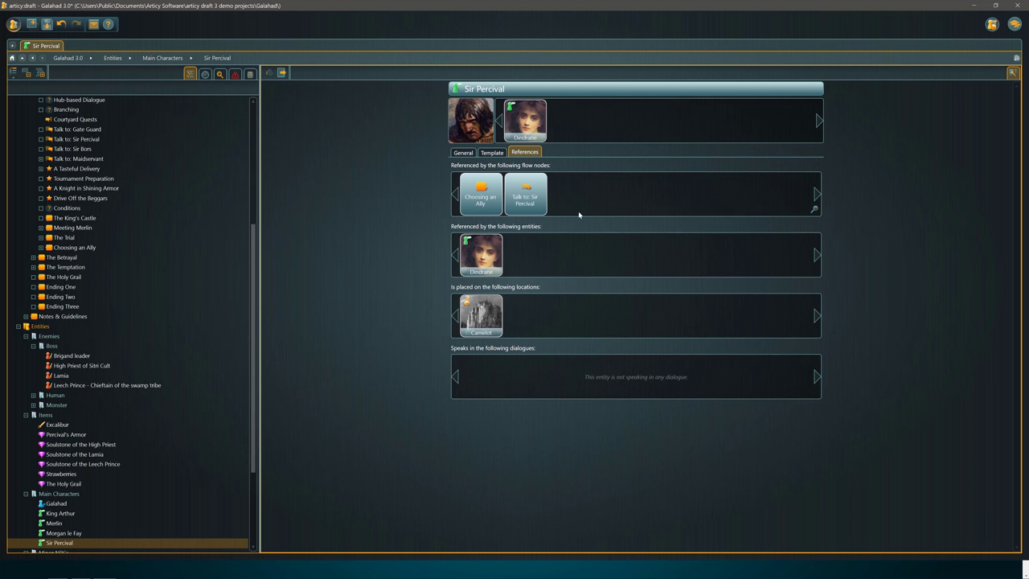
# Open the Camelot location from Sir Percival's references and examine the zones and characters placed on the map
pyautogui.doubleClick(493, 322)
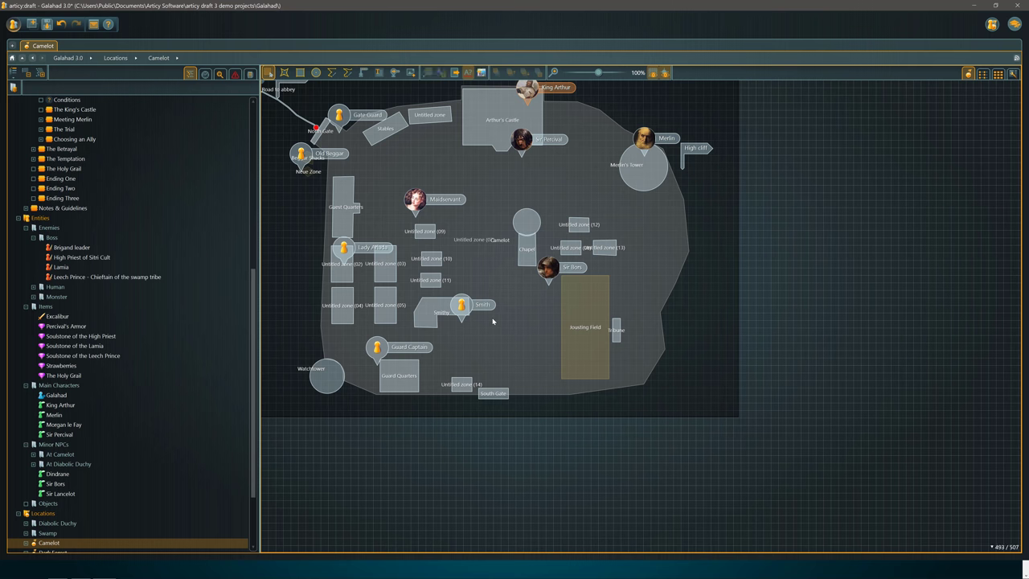
pyautogui.scroll(3, 526, 278)
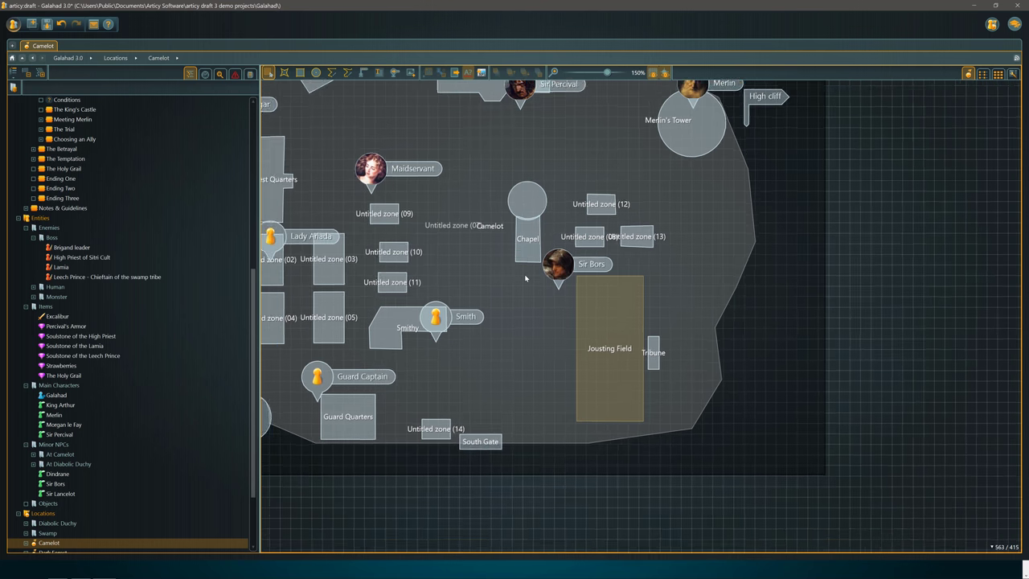
pyautogui.scroll(-4, 526, 278)
pyautogui.scroll(-2, 525, 278)
pyautogui.scroll(4, 386, 188)
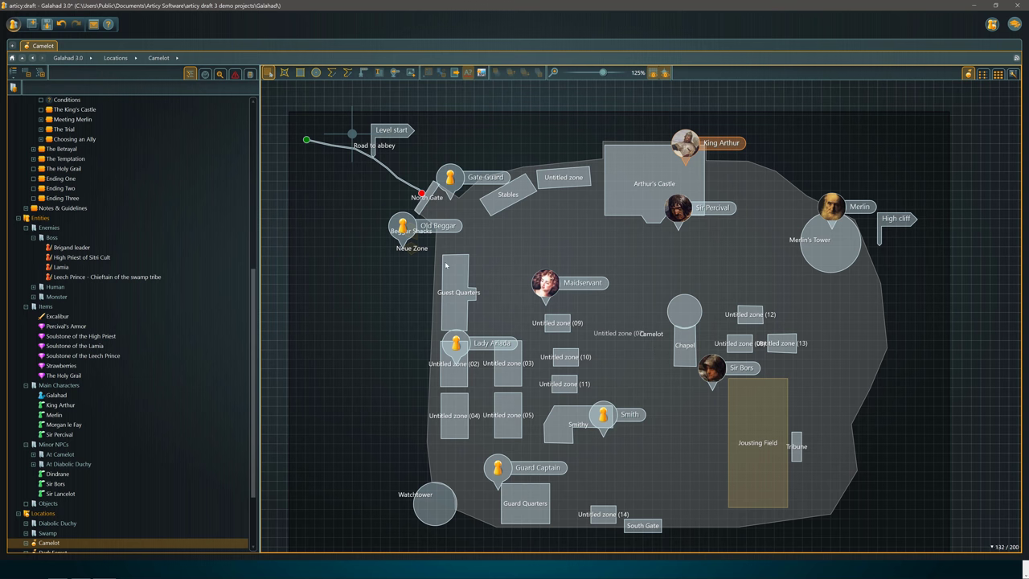
# Review the template properties of the Excalibur item and of the Soulstone of the High Priest
pyautogui.scroll(-1, 123, 326)
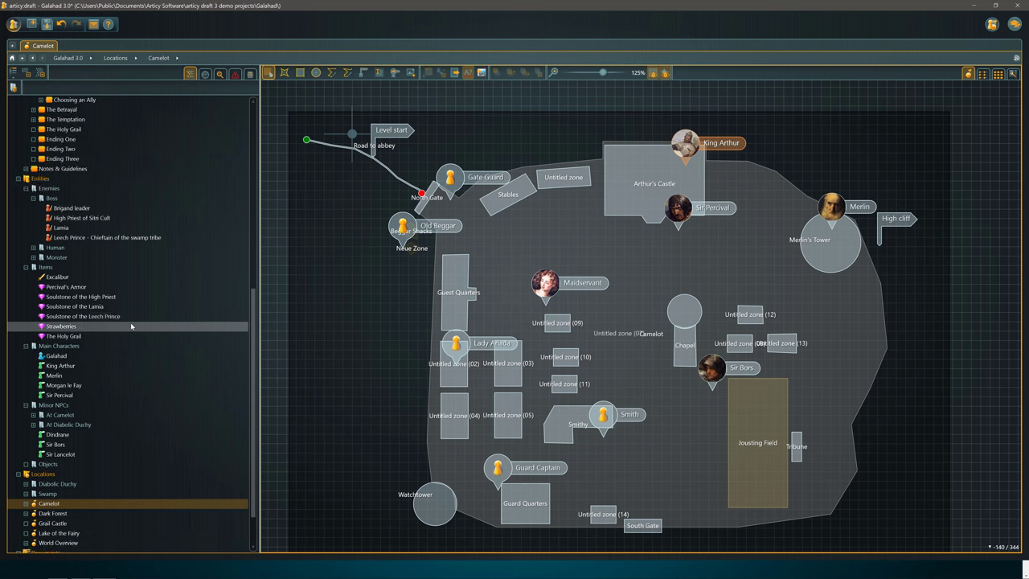
pyautogui.click(120, 306)
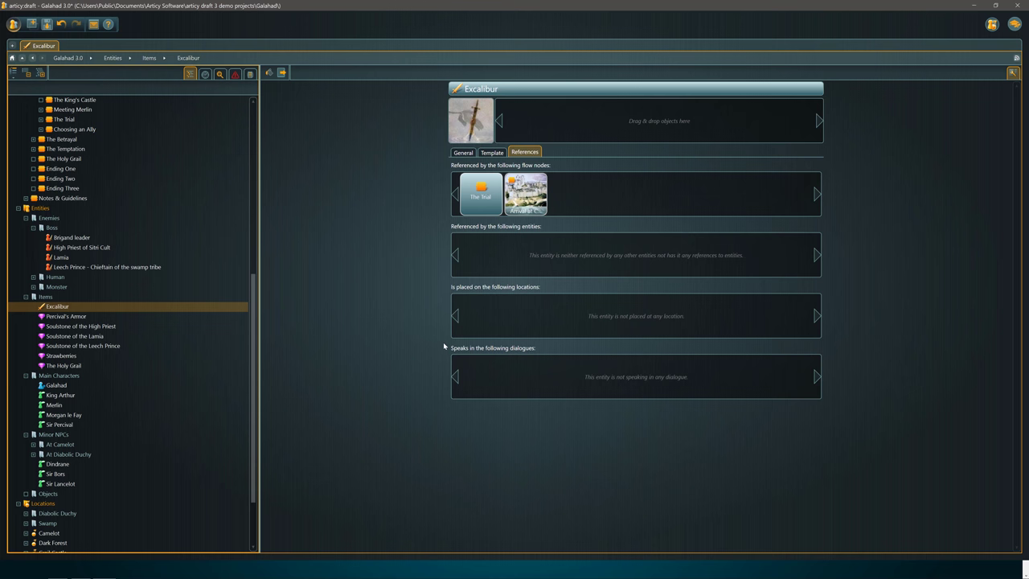
pyautogui.scroll(3, 48, 296)
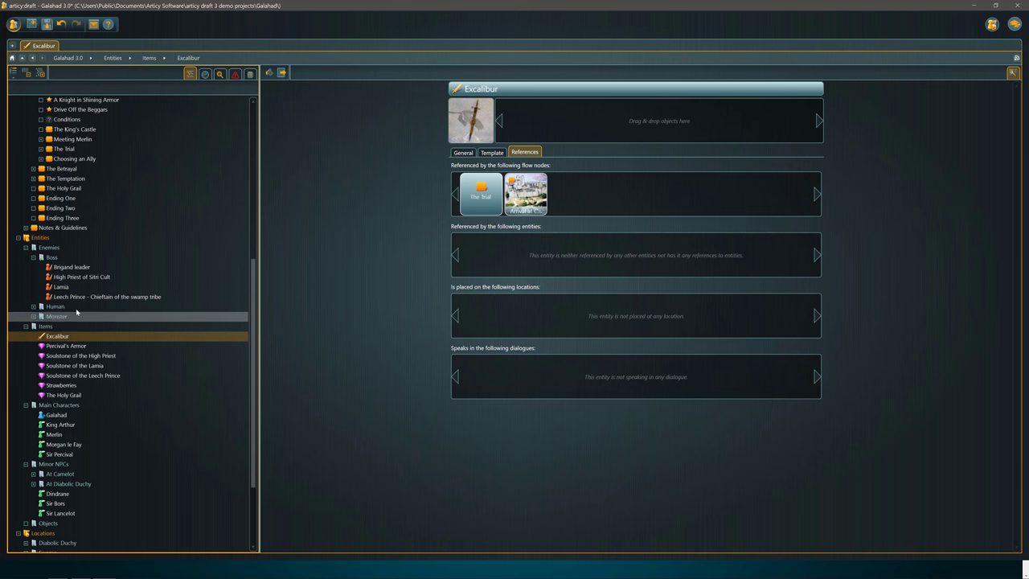
pyautogui.click(492, 152)
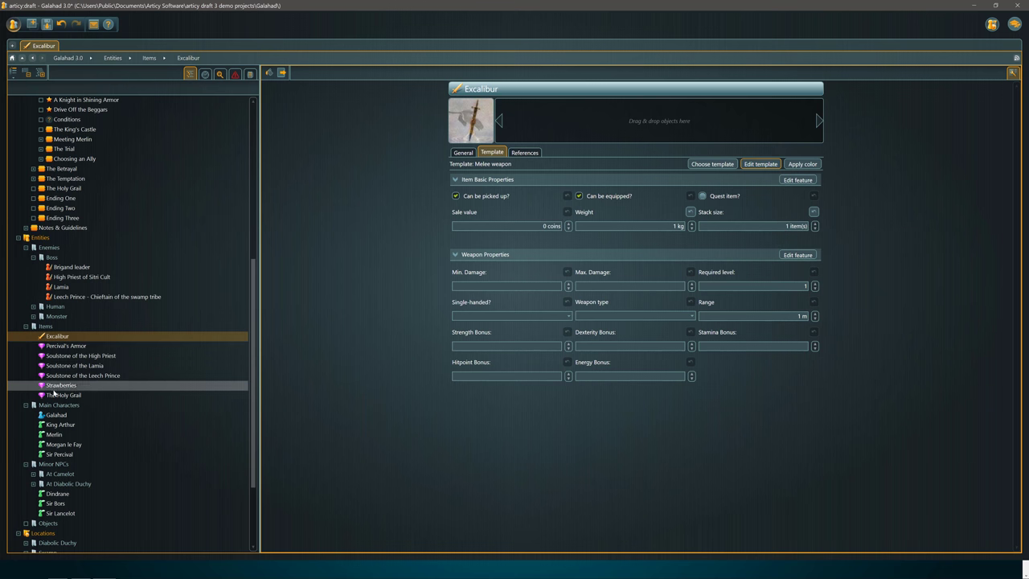
pyautogui.click(54, 357)
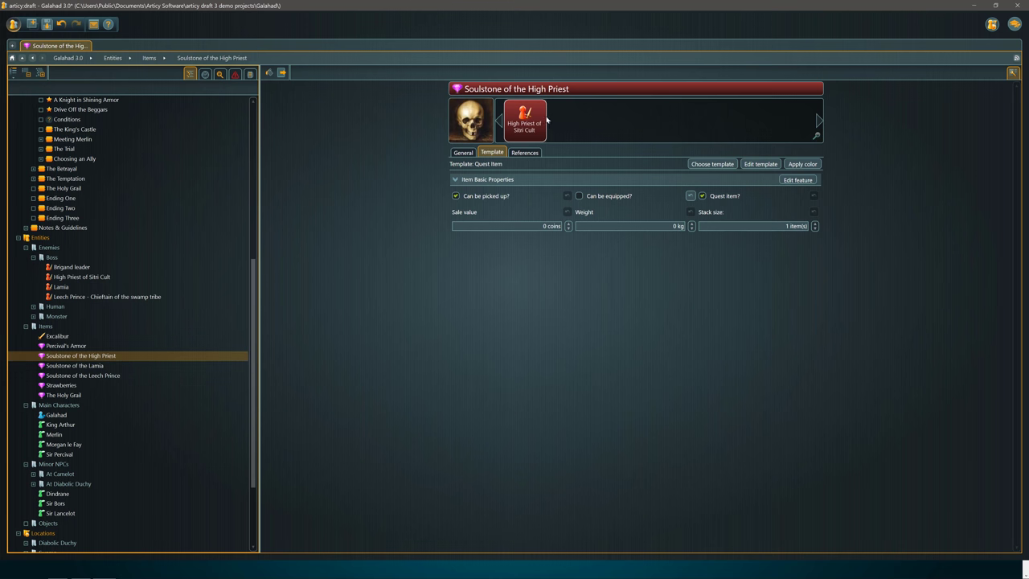
# Expand the At Camelot group of minor NPCs and view the Gate Guard's template properties
pyautogui.scroll(-1, 105, 366)
pyautogui.scroll(-1, 105, 363)
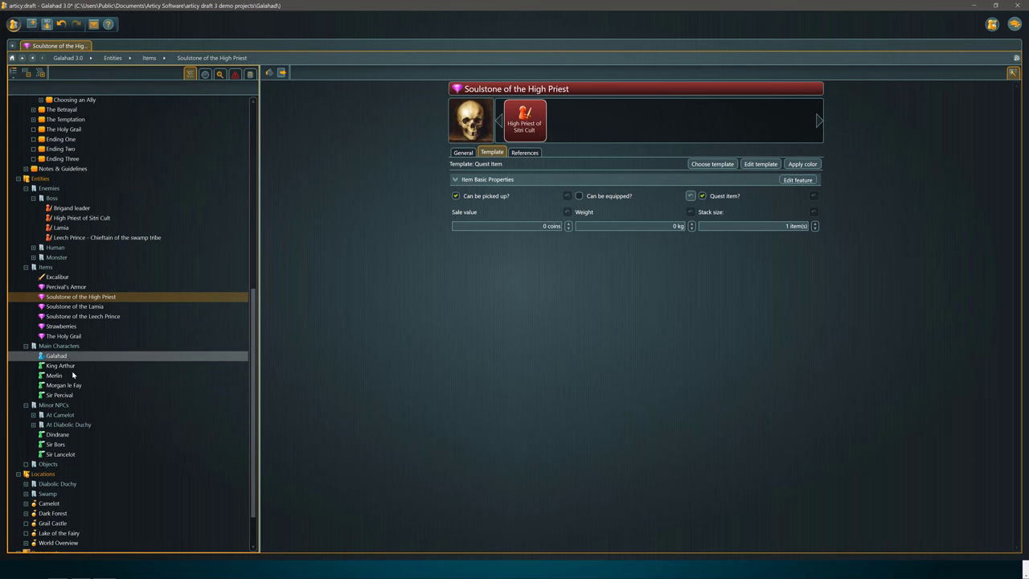
pyautogui.click(34, 416)
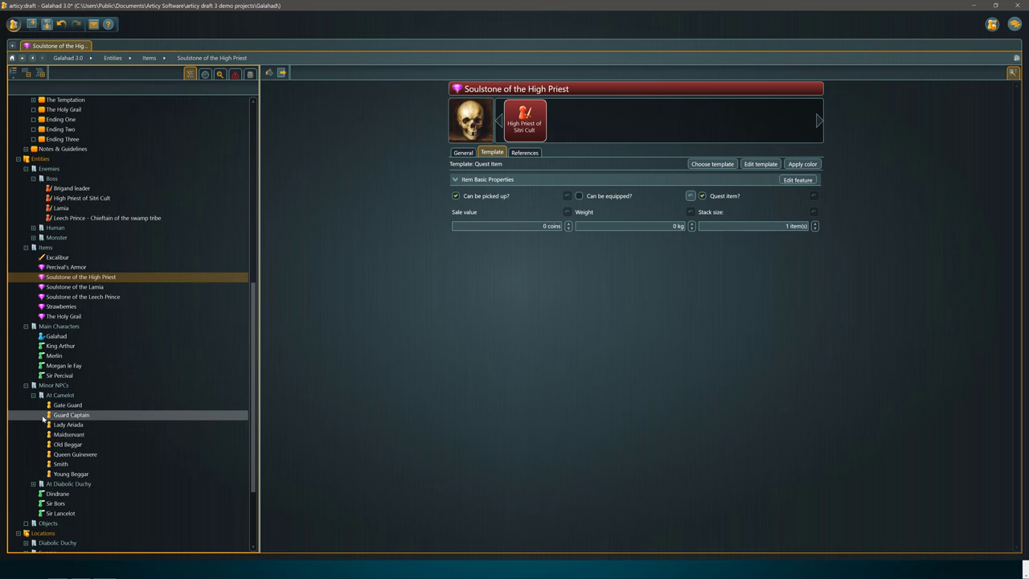
pyautogui.click(73, 408)
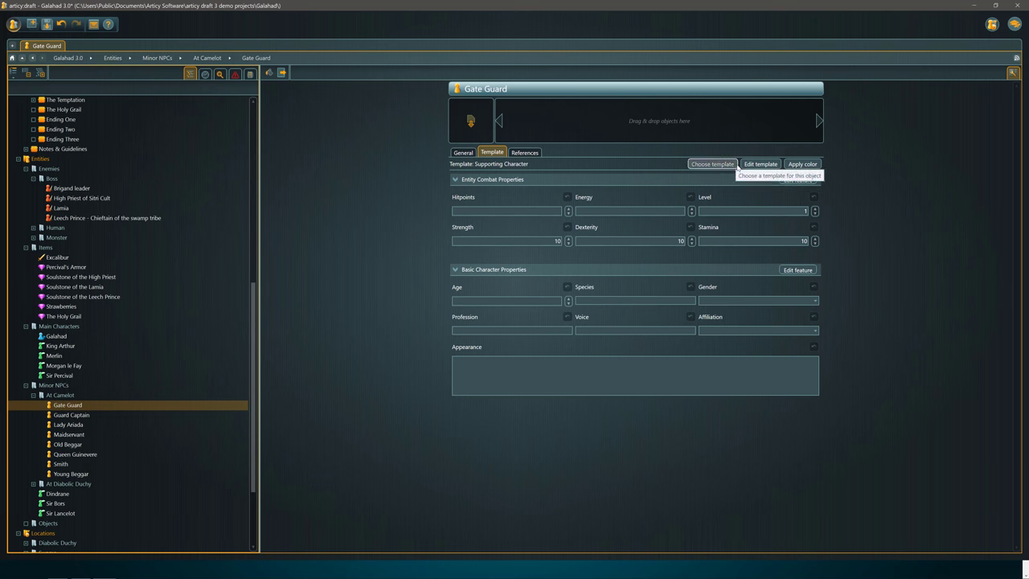
# Open Template Design in the project hierarchy and expand its Features folder
pyautogui.scroll(-2, 100, 353)
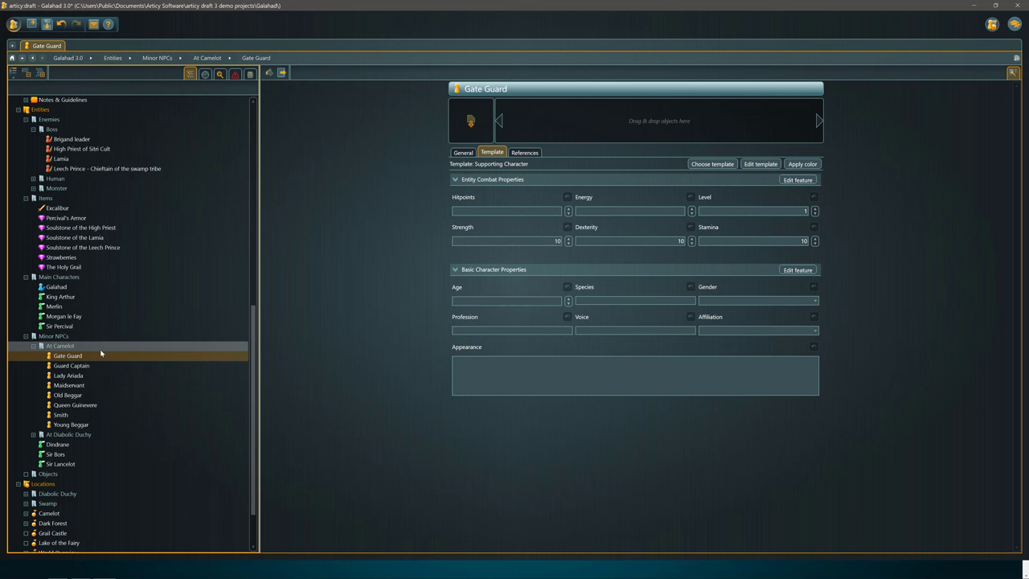
pyautogui.scroll(-2, 100, 354)
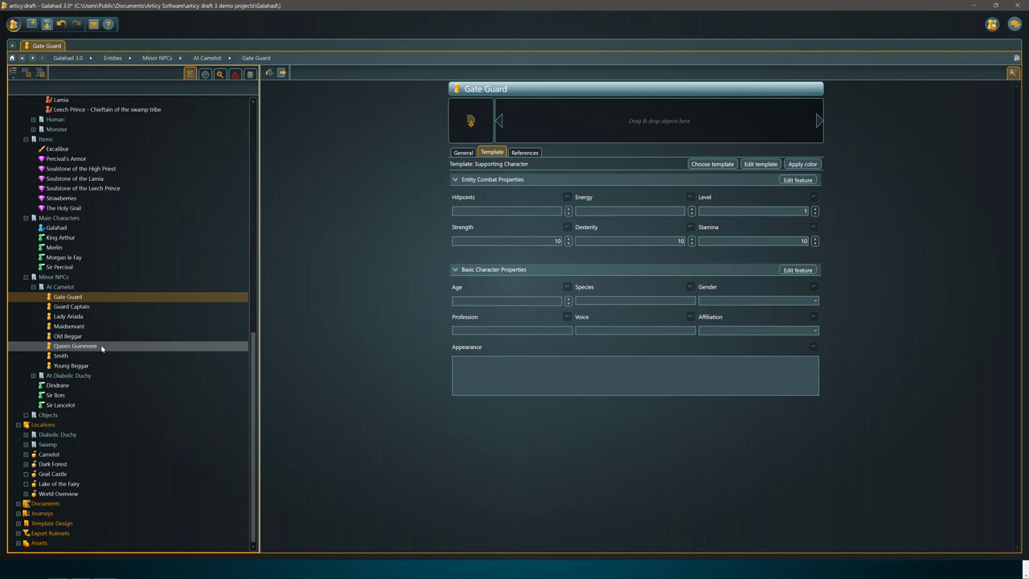
pyautogui.click(53, 526)
pyautogui.click(18, 524)
pyautogui.scroll(-1, 88, 521)
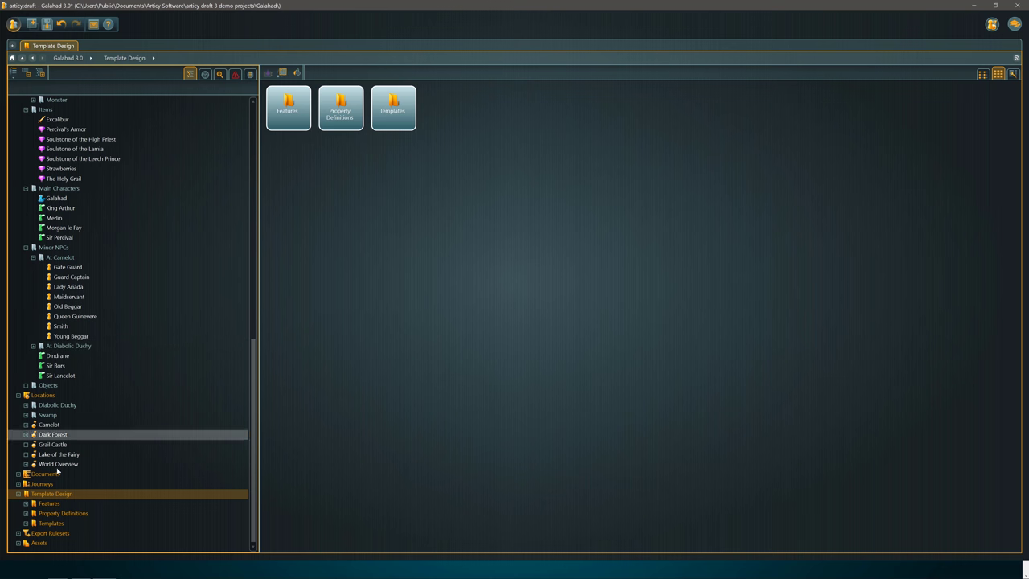
pyautogui.click(25, 504)
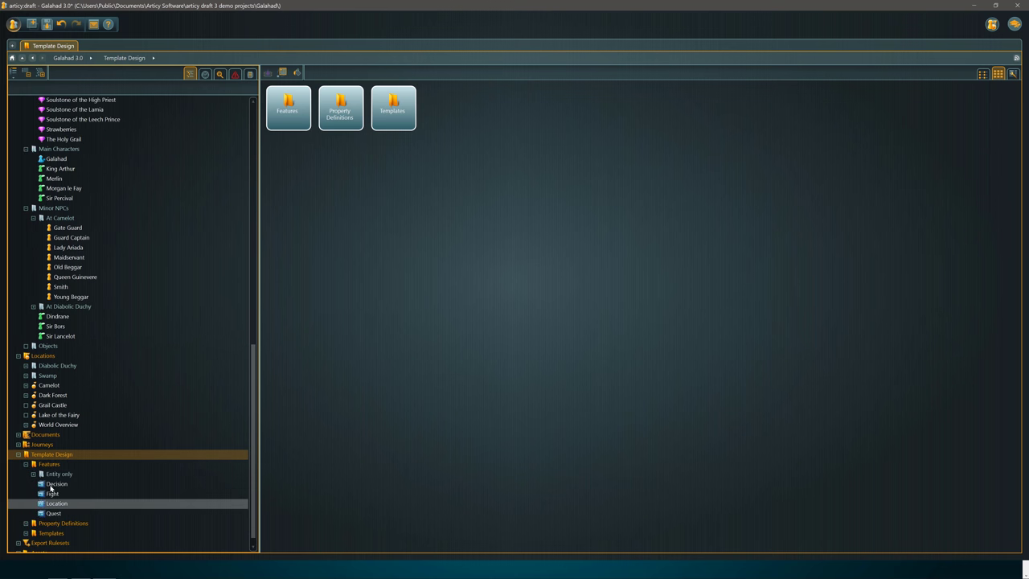
# Expand Export Rulesets and open the Default Export Ruleset (complete Project)
pyautogui.scroll(-1, 27, 525)
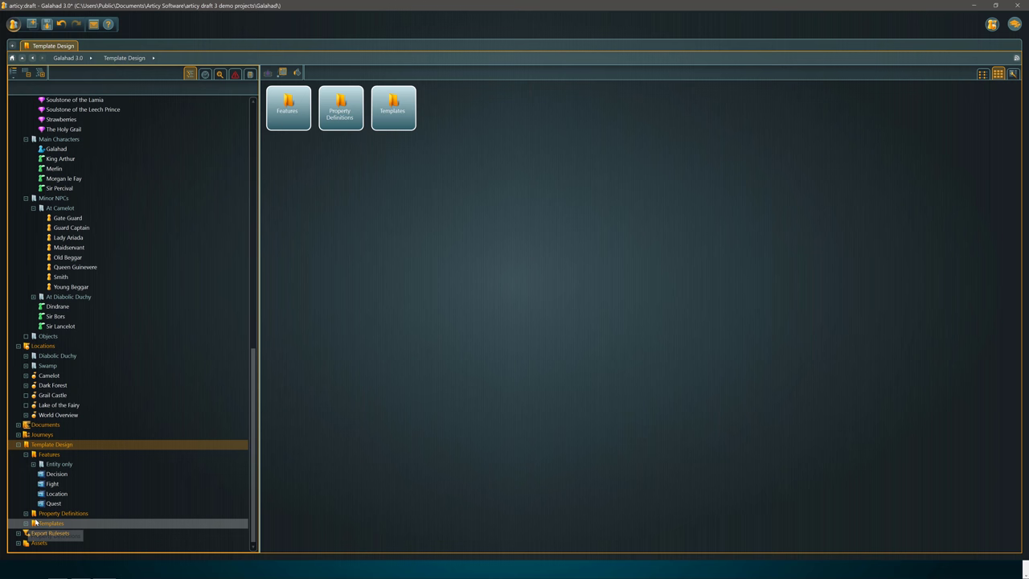
pyautogui.click(18, 533)
pyautogui.click(91, 533)
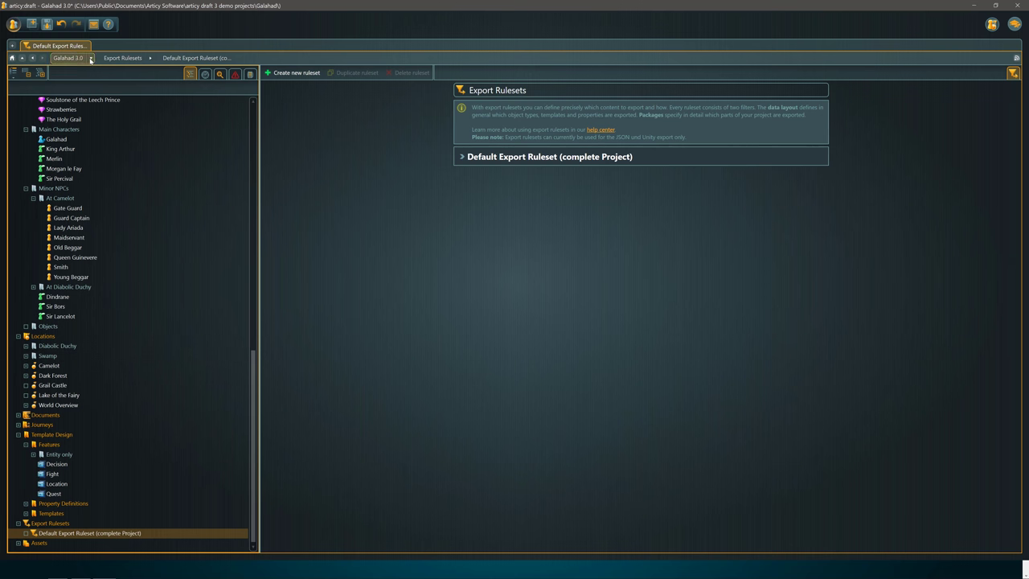
# Go to the project's Documents and open the Game Design Document to read through to the Game World section
pyautogui.click(90, 59)
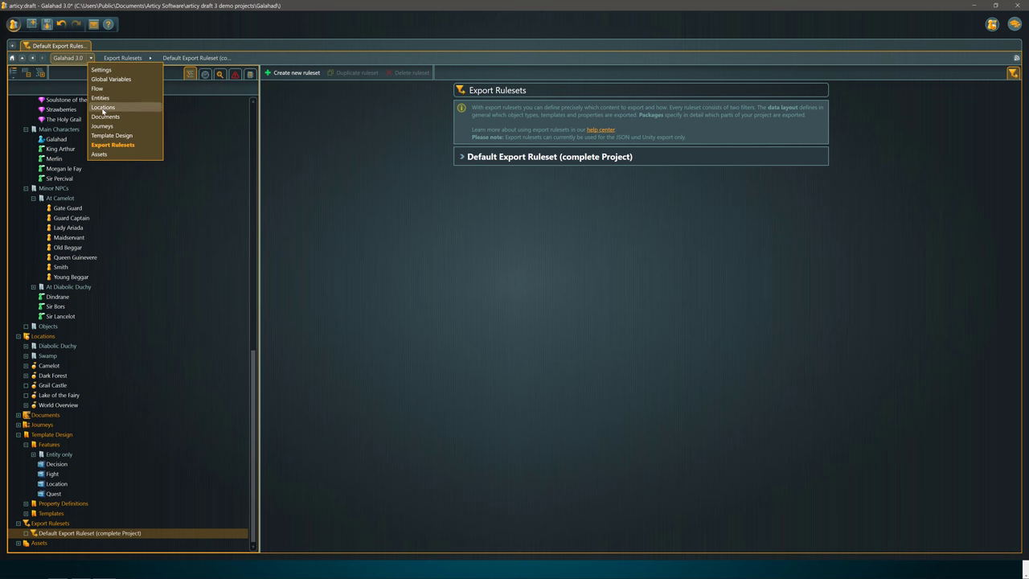
pyautogui.click(106, 117)
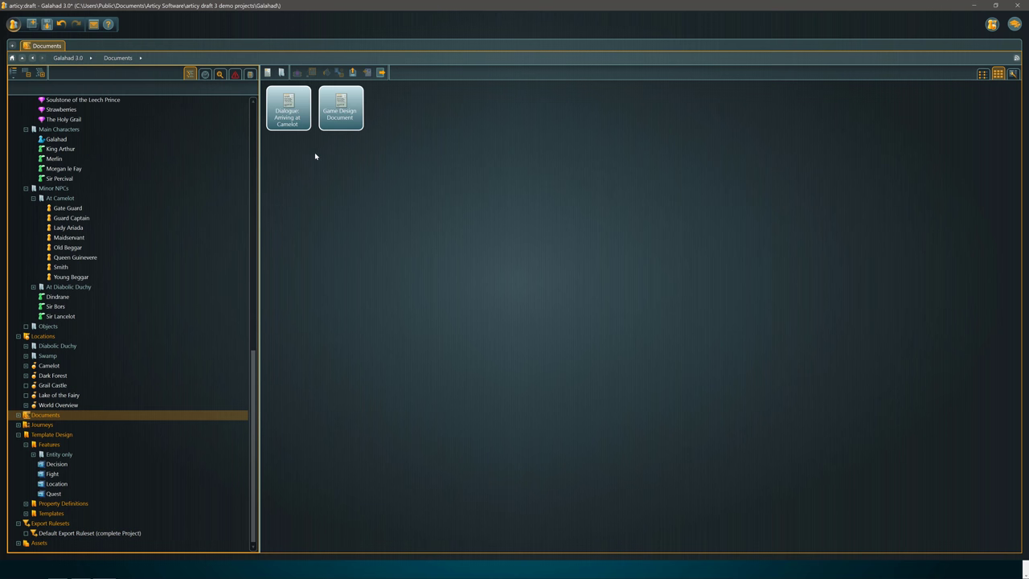
pyautogui.doubleClick(341, 107)
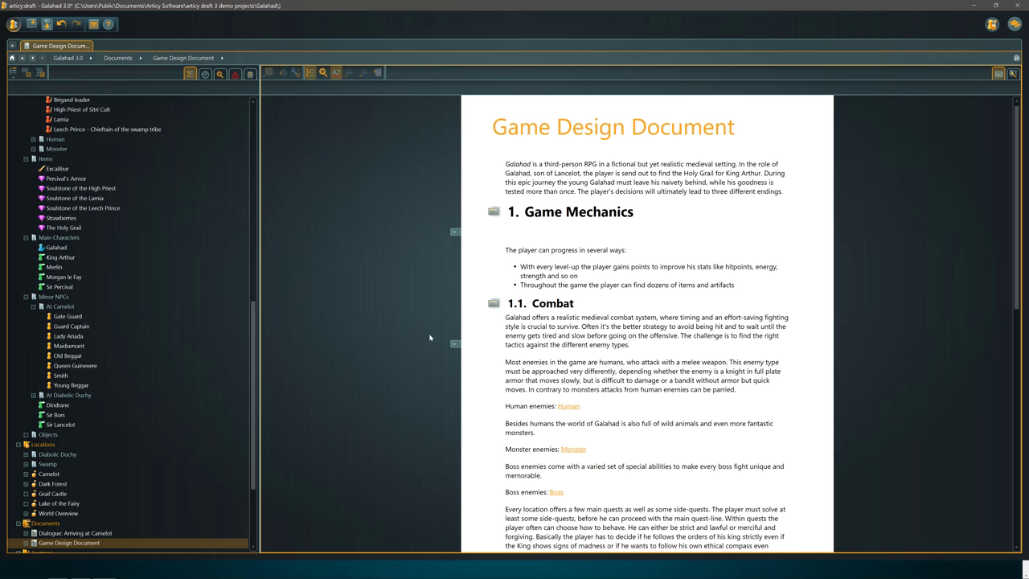
pyautogui.scroll(-6, 624, 317)
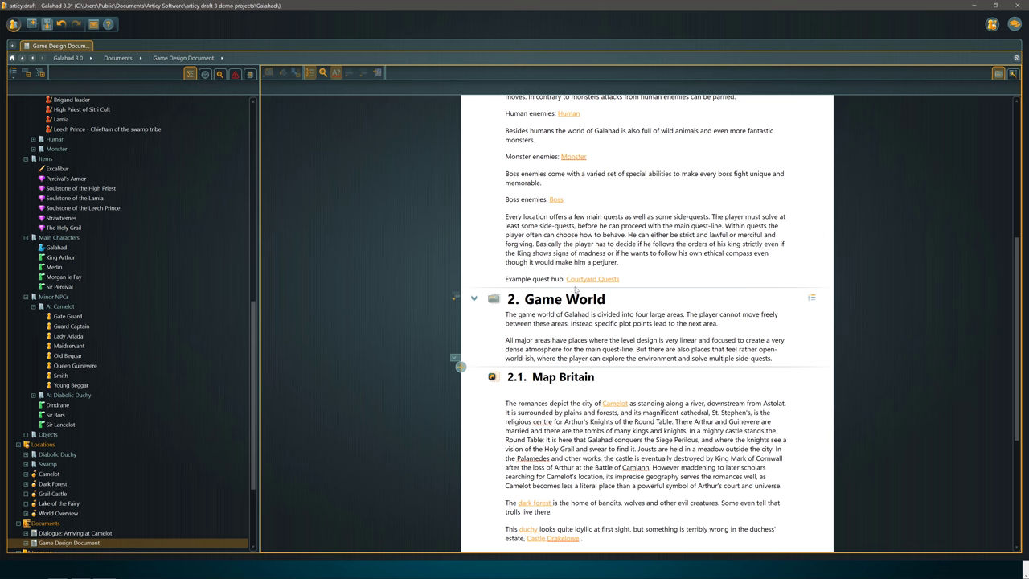
# Try to follow the Courtyard Quests and Camelot links in the Game Design Document's text
pyautogui.click(593, 279)
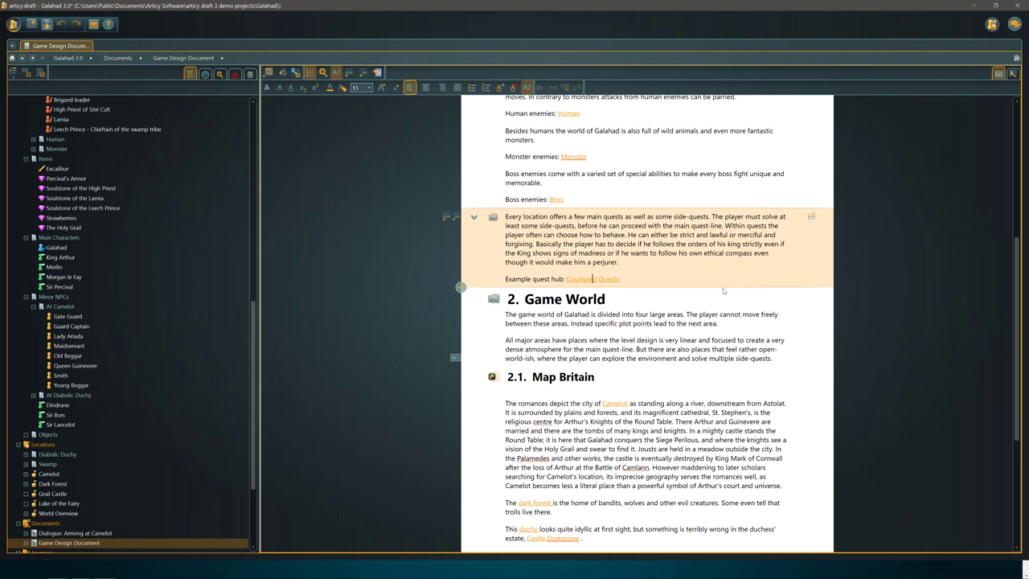
pyautogui.doubleClick(599, 279)
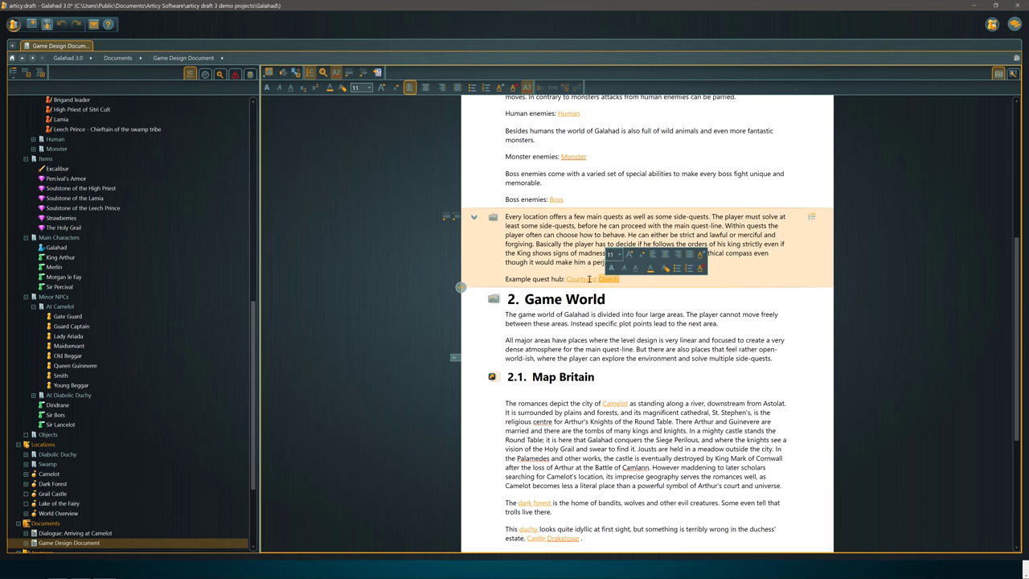
pyautogui.click(589, 279)
pyautogui.scroll(-2, 619, 346)
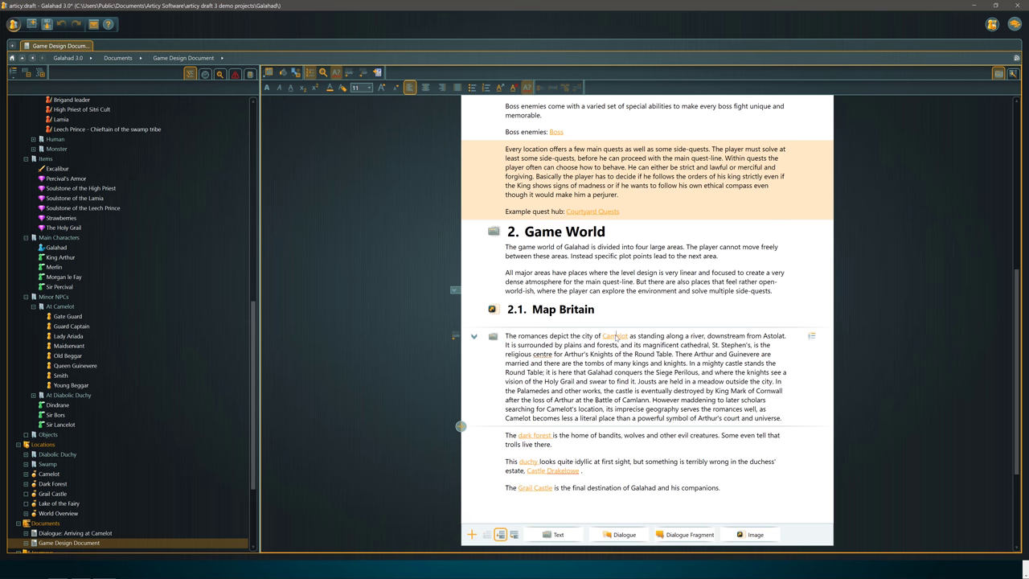
pyautogui.click(616, 336)
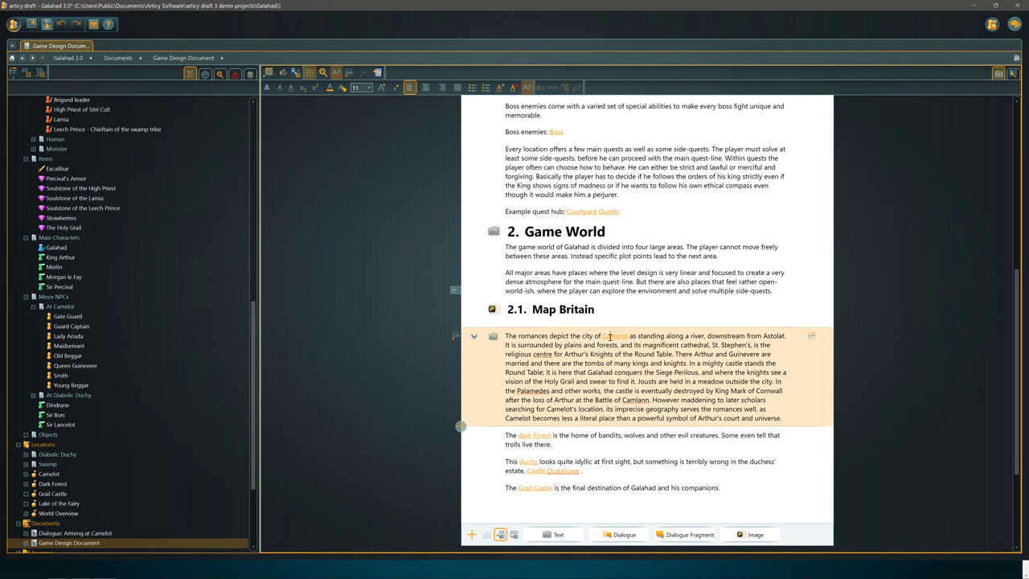
pyautogui.doubleClick(609, 336)
# Promote the Camelot text block below Map Britain to a top-level chapter of the Game Design Document
pyautogui.click(493, 338)
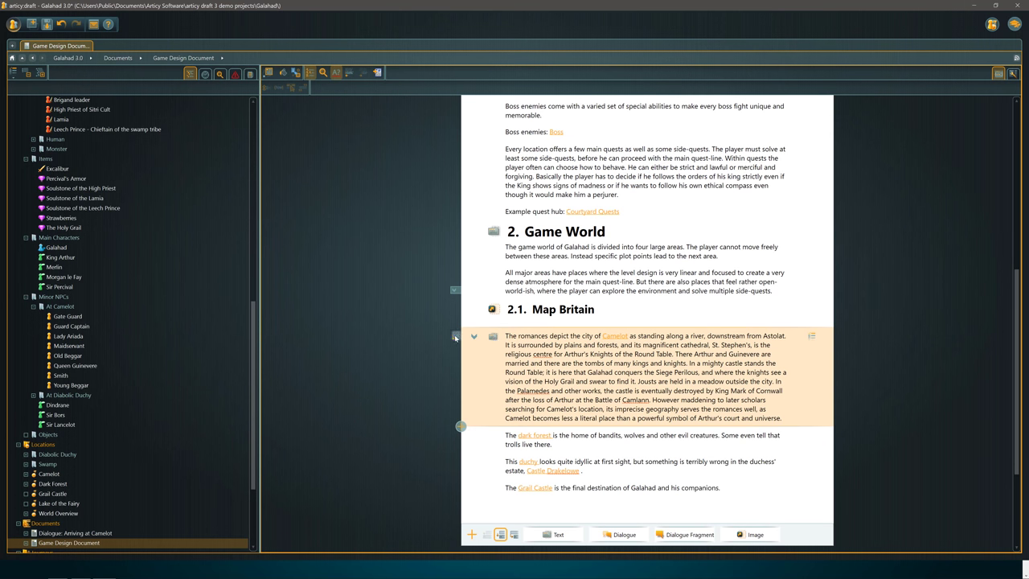
pyautogui.click(456, 338)
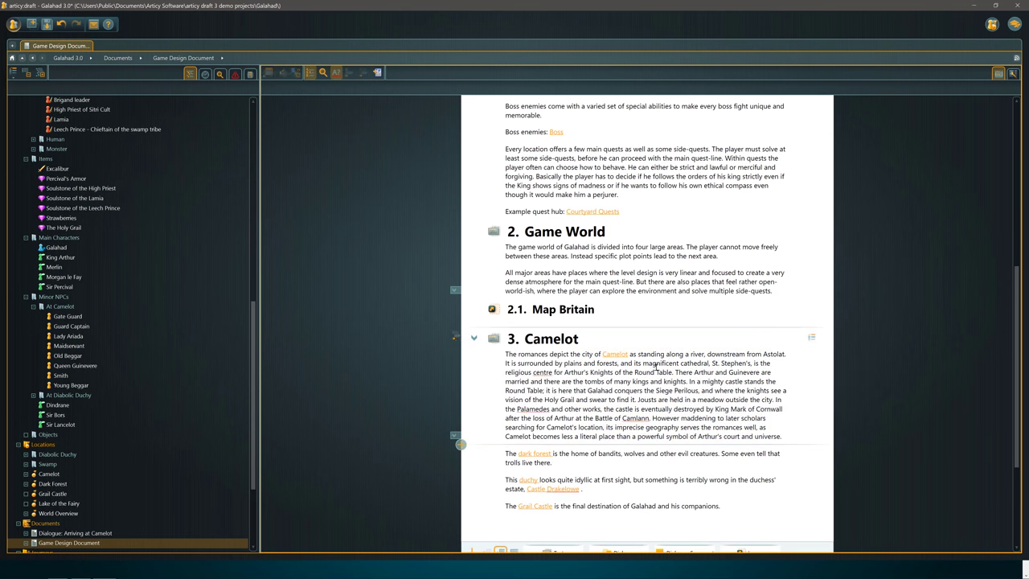
pyautogui.scroll(-4, 655, 367)
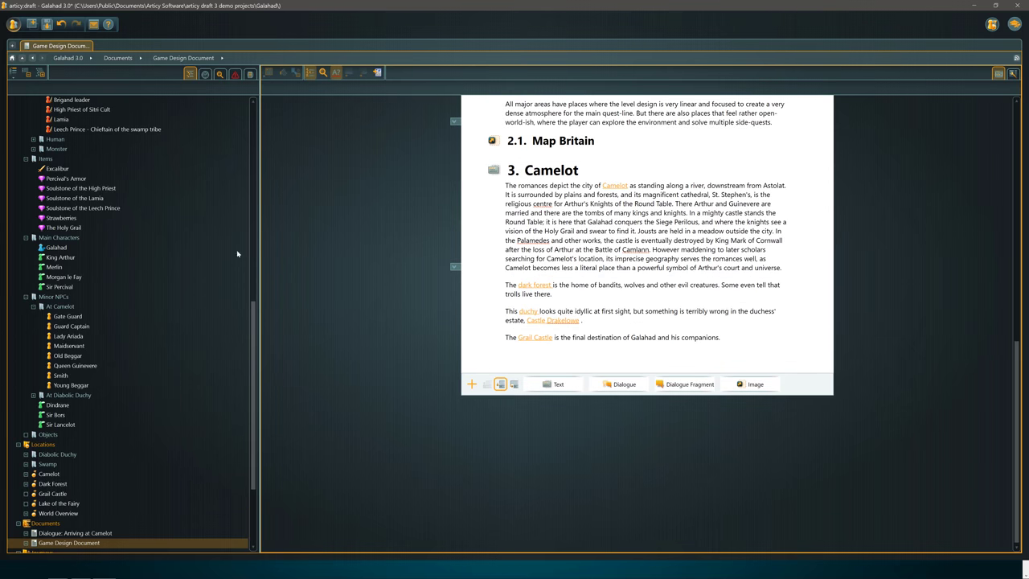
# Open the Swamp location inside the Swamp folder of Locations, and look back through the project hierarchy to Items and Enemies
pyautogui.scroll(-2, 80, 402)
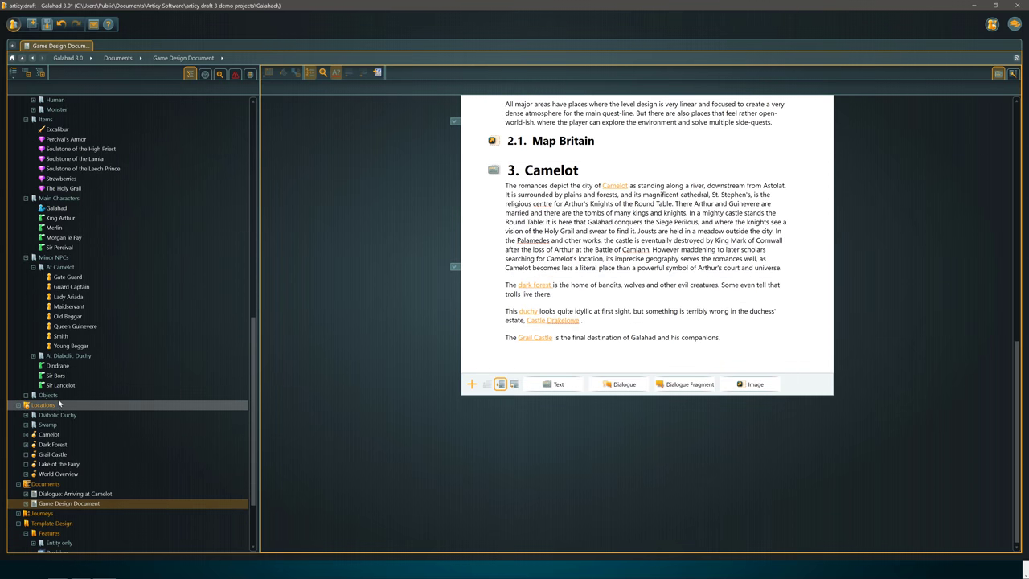
pyautogui.click(52, 425)
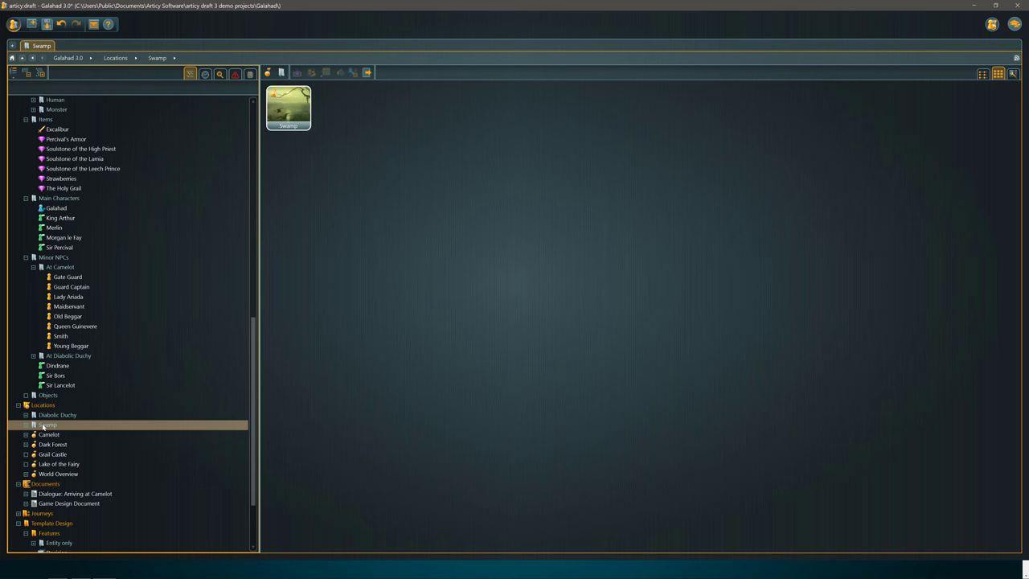
pyautogui.click(27, 425)
pyautogui.click(55, 435)
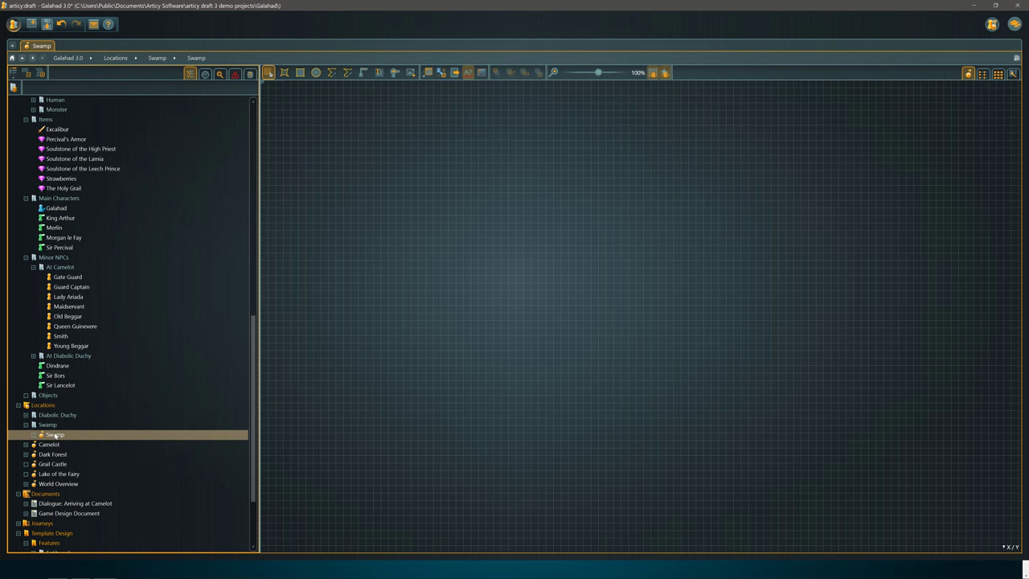
pyautogui.scroll(1, 468, 353)
pyautogui.scroll(-2, 163, 359)
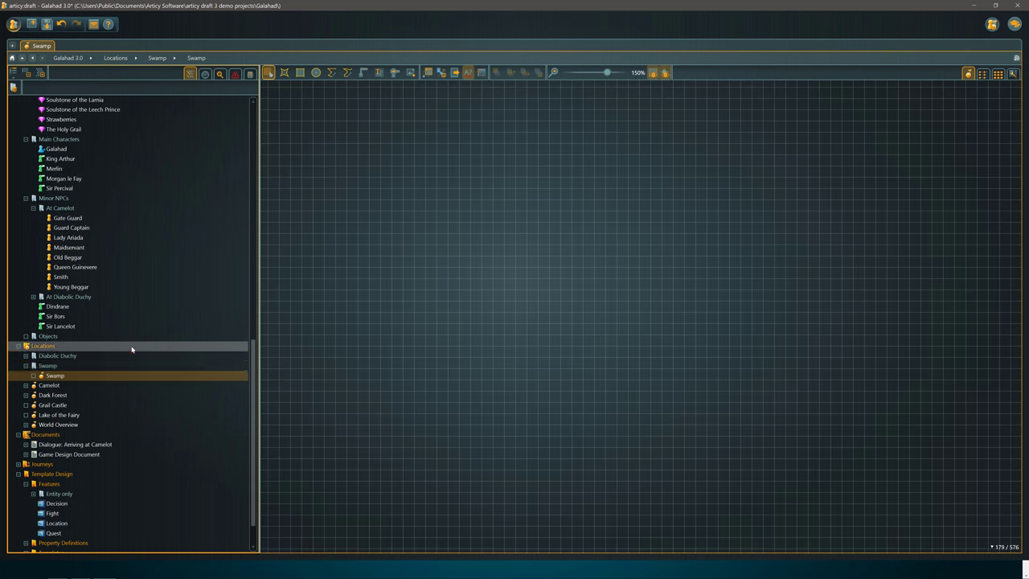
pyautogui.scroll(-1, 132, 349)
pyautogui.scroll(11, 132, 348)
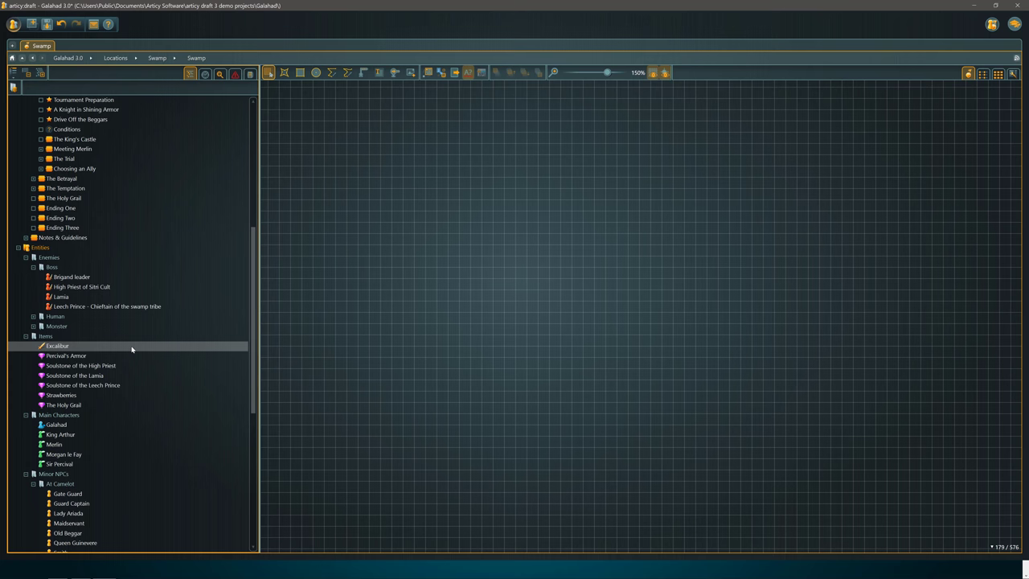
# Scroll back to the start of the project hierarchy and go to the project's Global Variables
pyautogui.scroll(9, 132, 347)
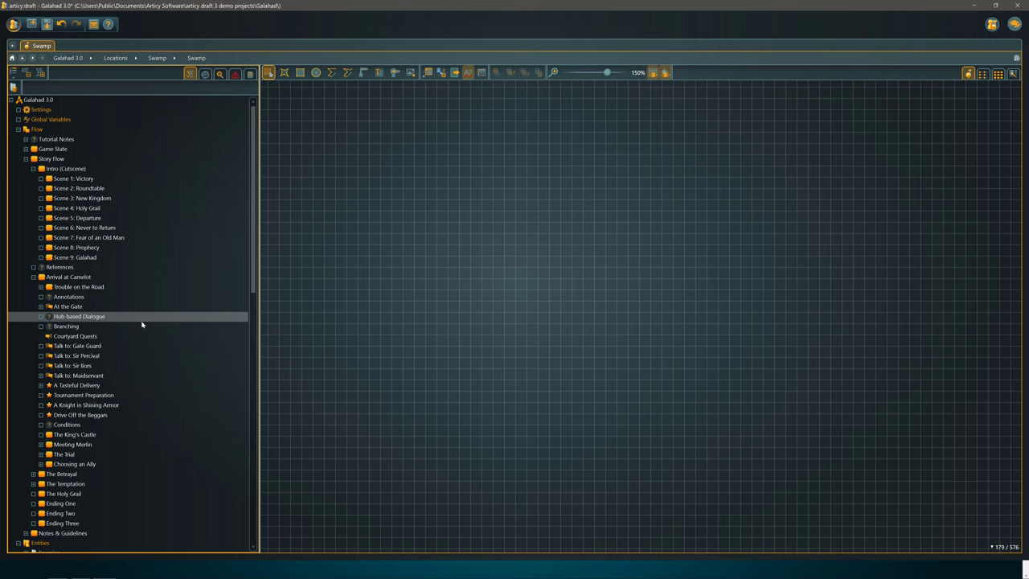
pyautogui.click(91, 59)
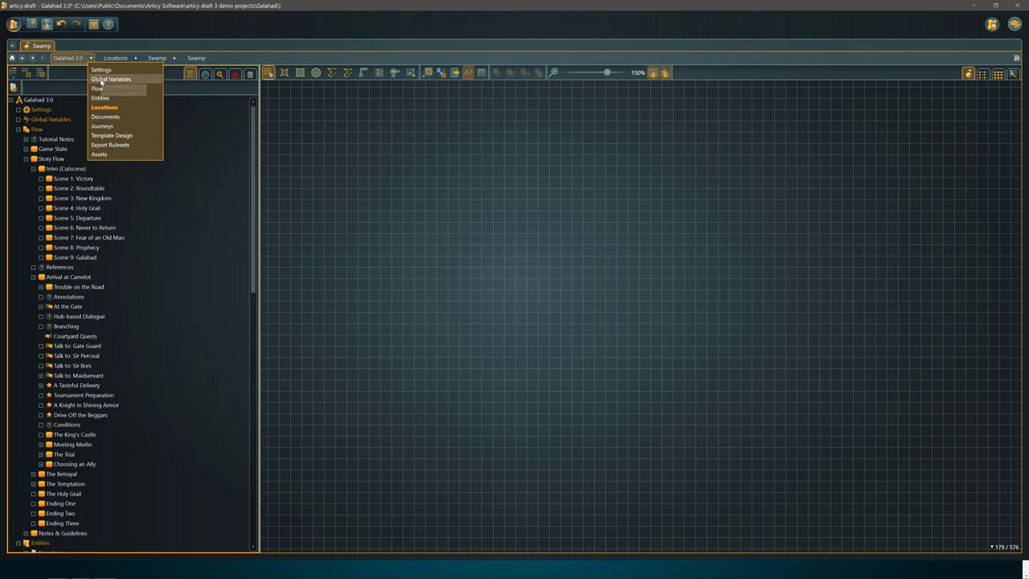
pyautogui.click(101, 80)
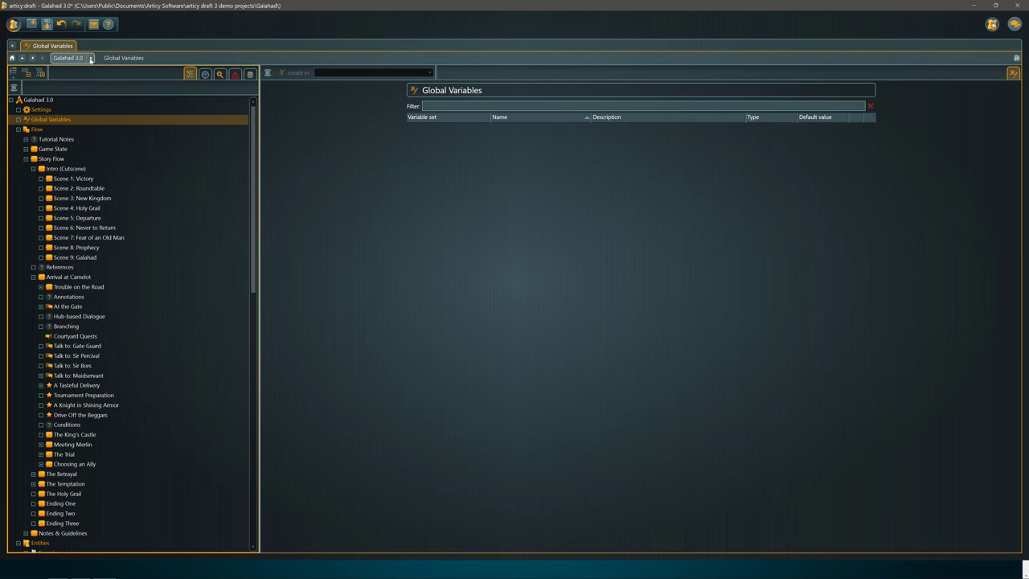
# Go to the project's Flow overview and view the templates available for Dialogue Fragment and Dialogue nodes
pyautogui.click(91, 58)
pyautogui.click(101, 88)
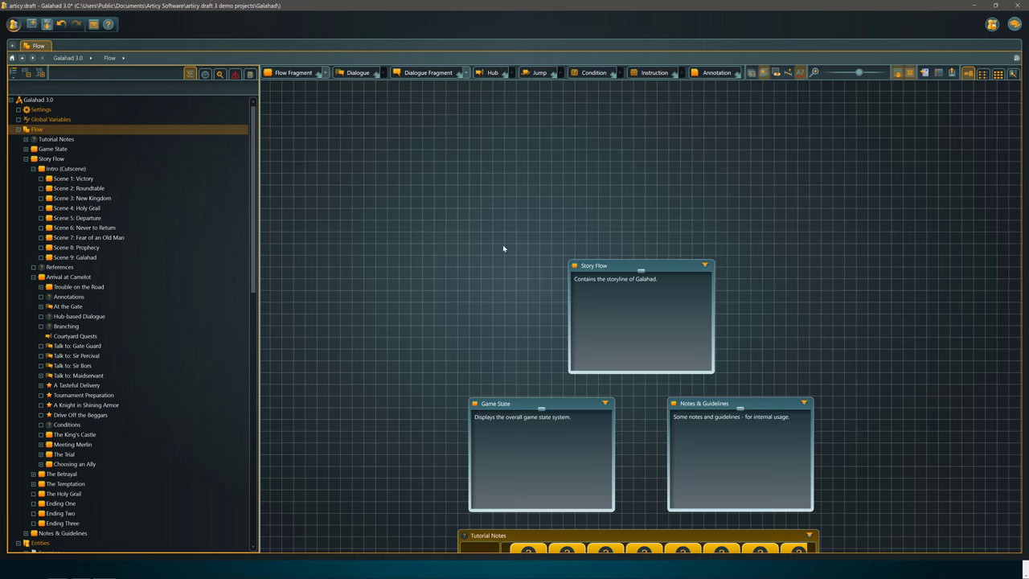
pyautogui.scroll(-5, 492, 254)
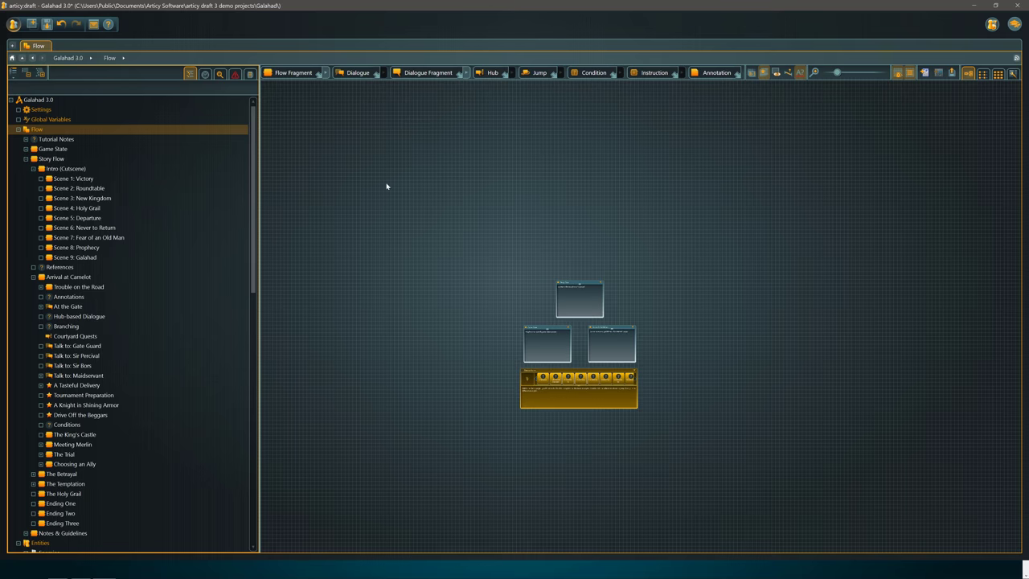
pyautogui.click(466, 72)
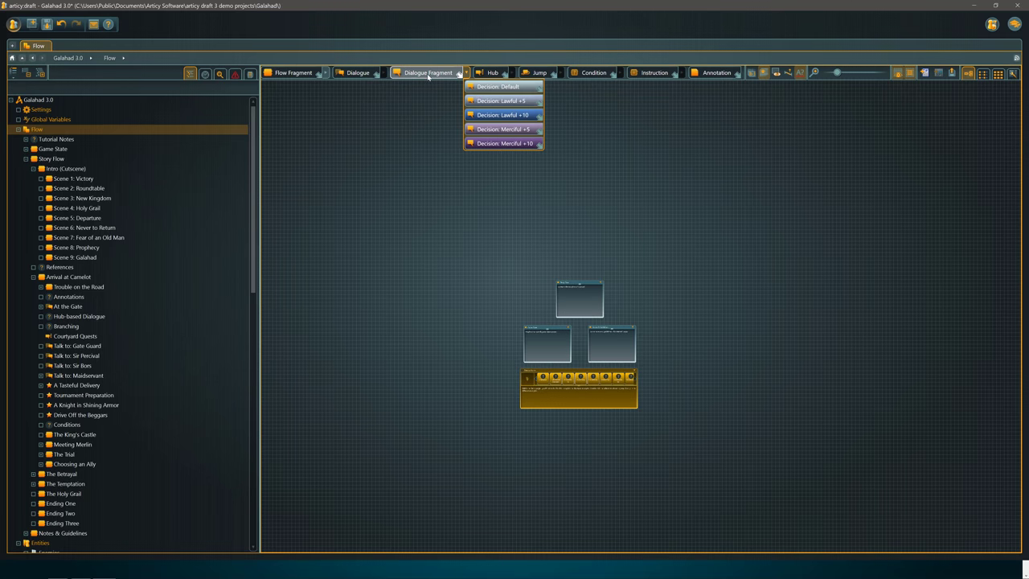
pyautogui.click(386, 73)
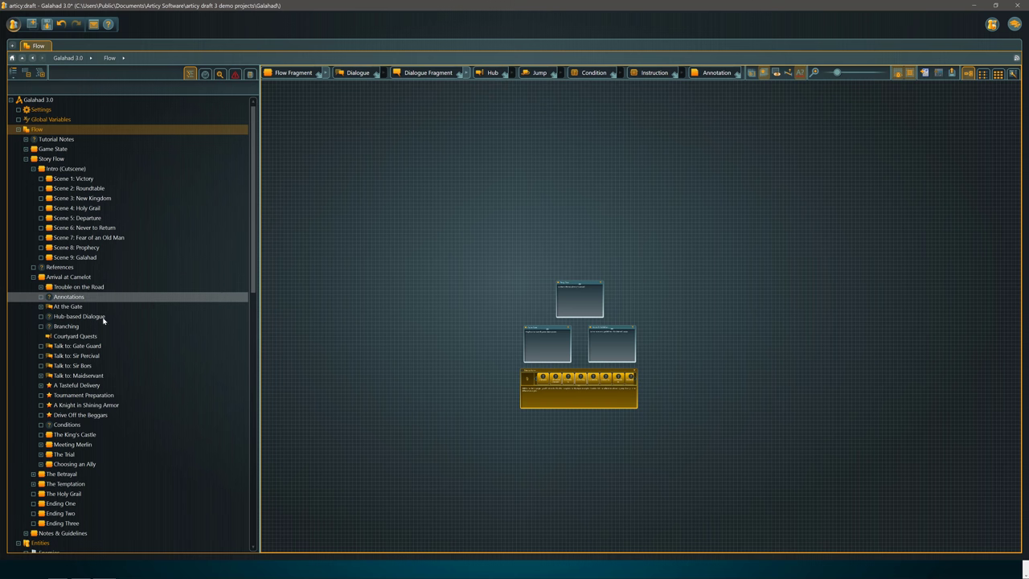
# Locate Talk to: Gate Guard in the Arrival at Camelot flow and open Percival's Armor from the A Knight in Shining Armor quest
pyautogui.doubleClick(85, 346)
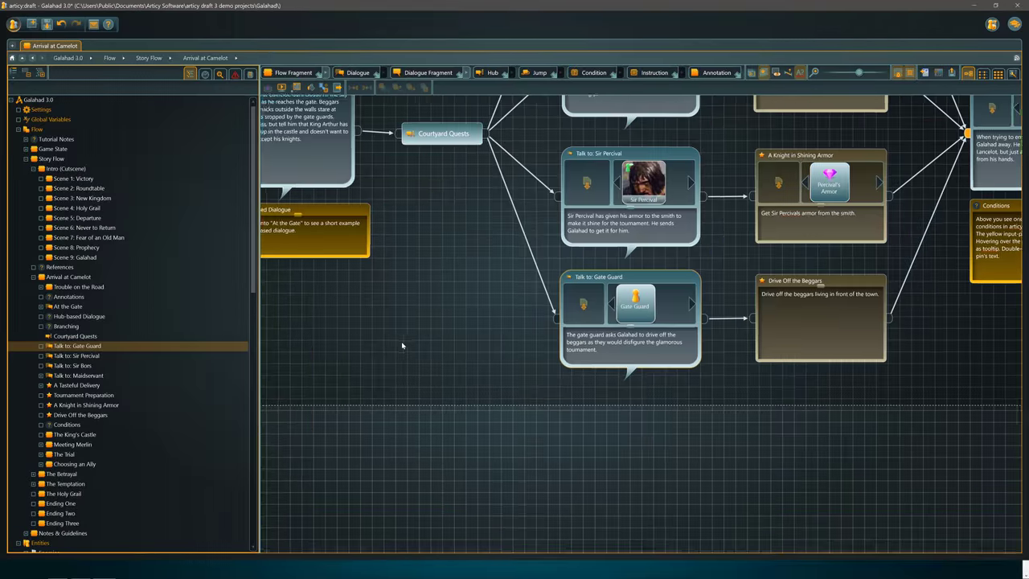
pyautogui.click(641, 206)
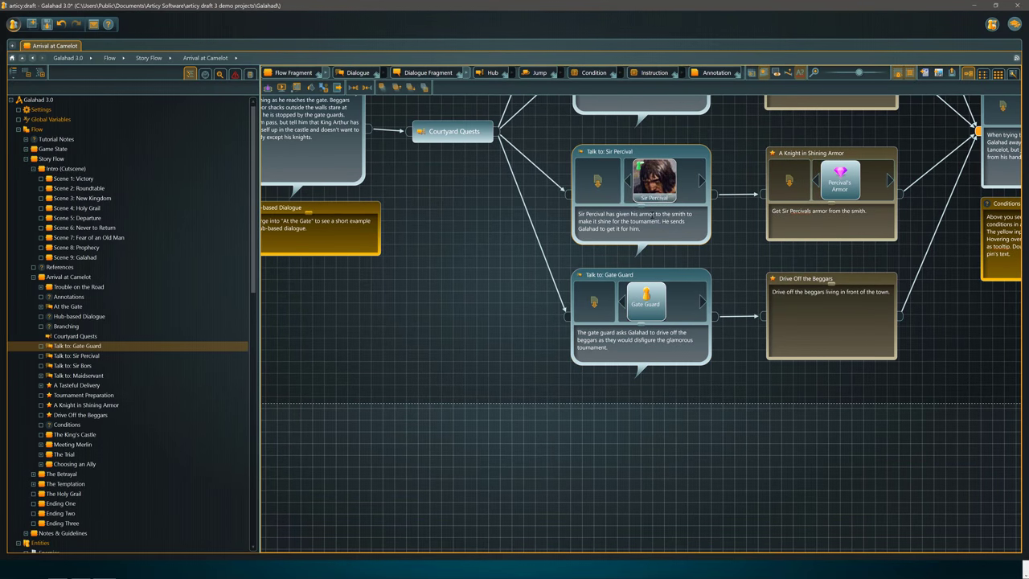
pyautogui.moveTo(667, 265); pyautogui.dragTo(479, 373)
pyautogui.scroll(1, 479, 374)
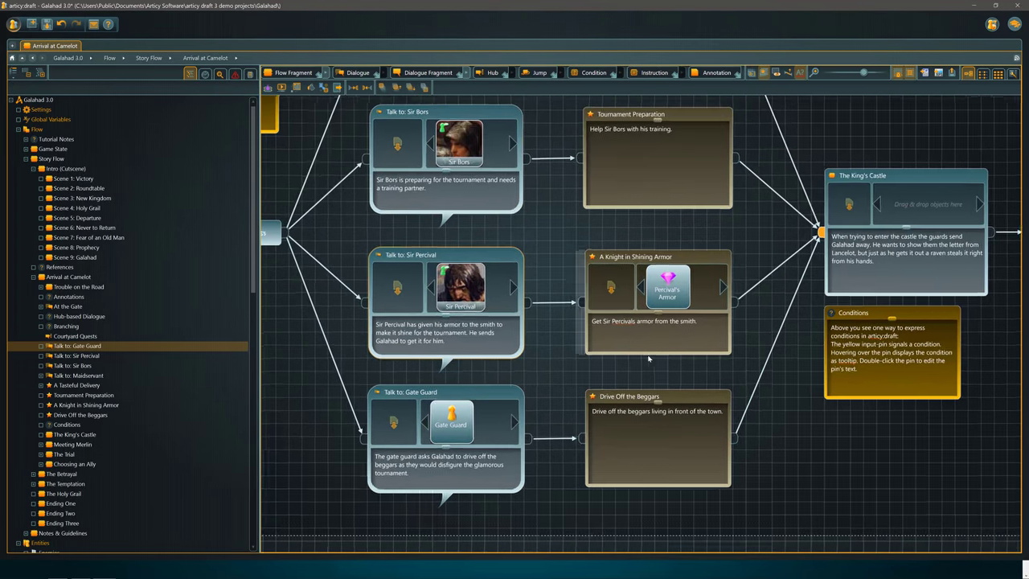
pyautogui.scroll(-3, 481, 373)
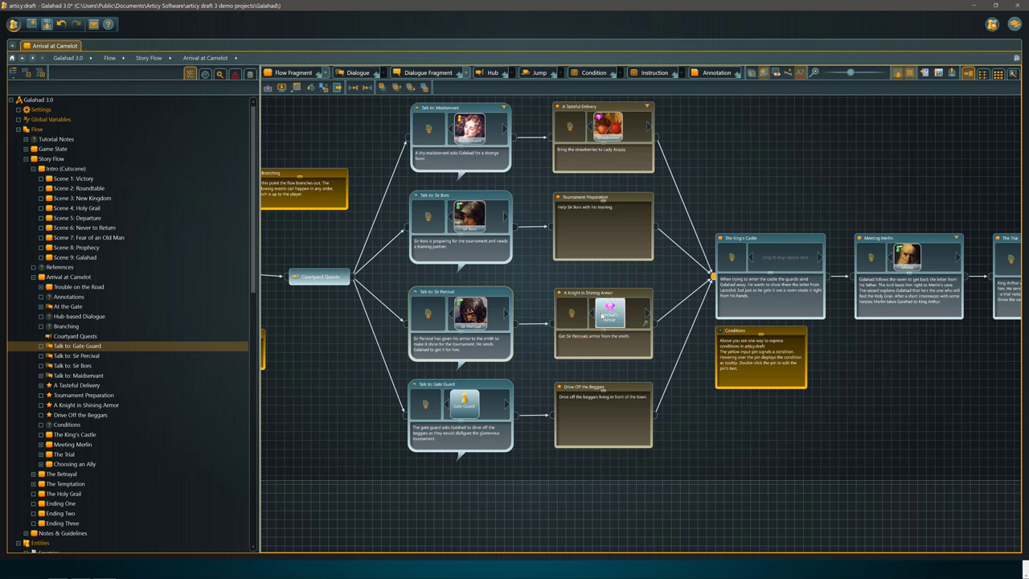
pyautogui.doubleClick(606, 338)
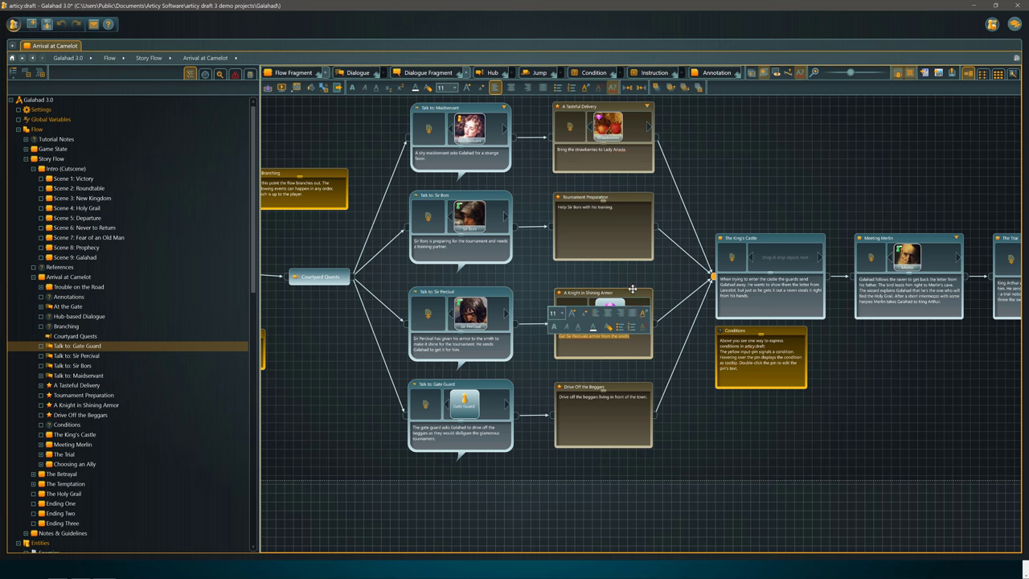
pyautogui.doubleClick(610, 305)
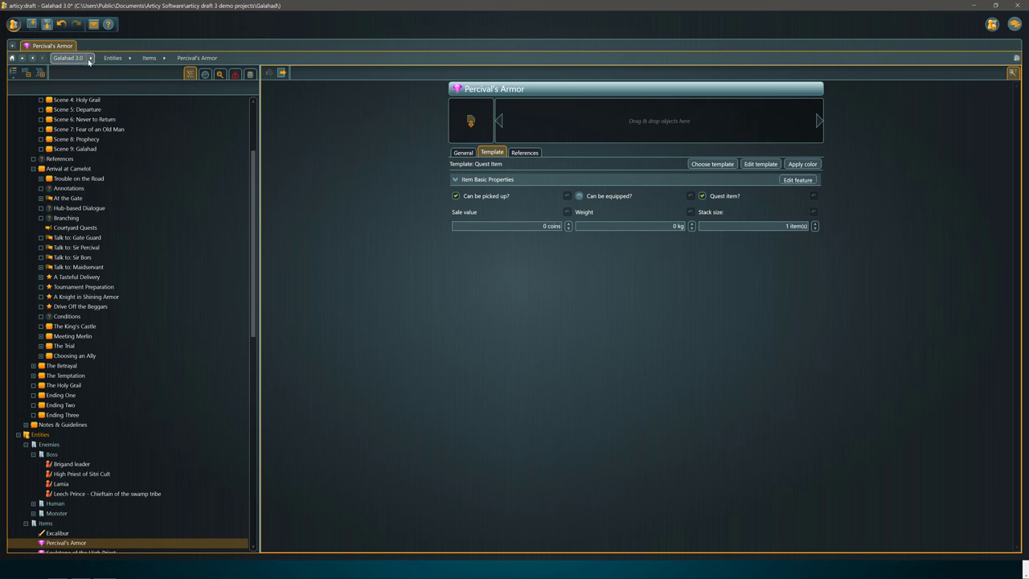
# Browse the sibling lists along the project path and open the Excalibur item among the Items entities
pyautogui.click(91, 59)
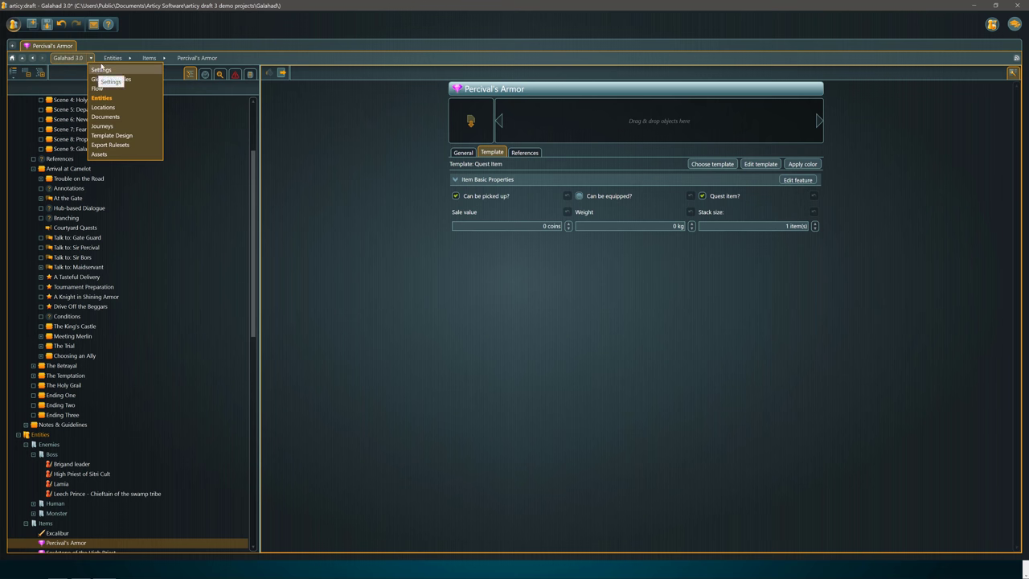
pyautogui.click(131, 60)
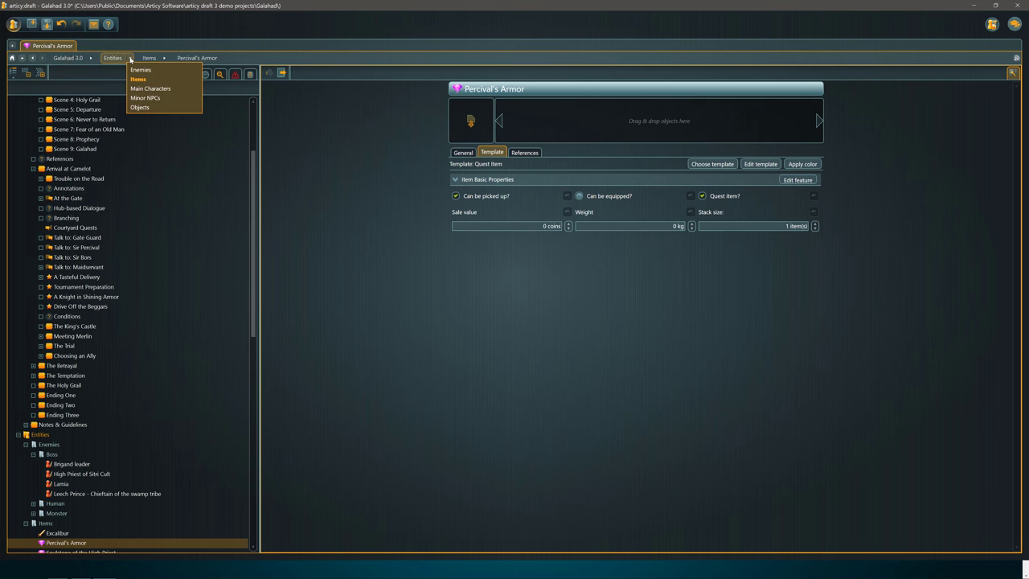
pyautogui.click(163, 59)
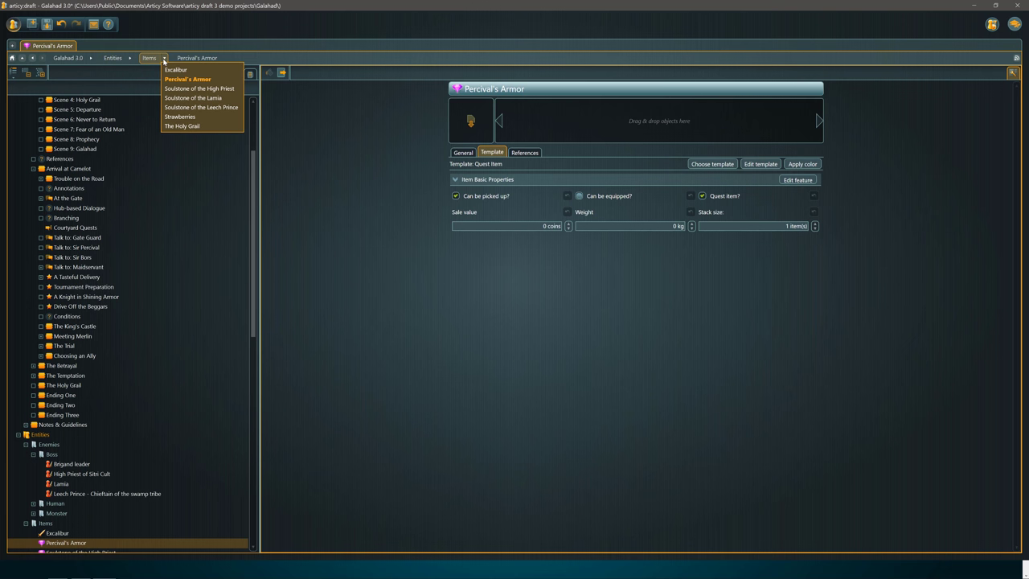
pyautogui.click(175, 70)
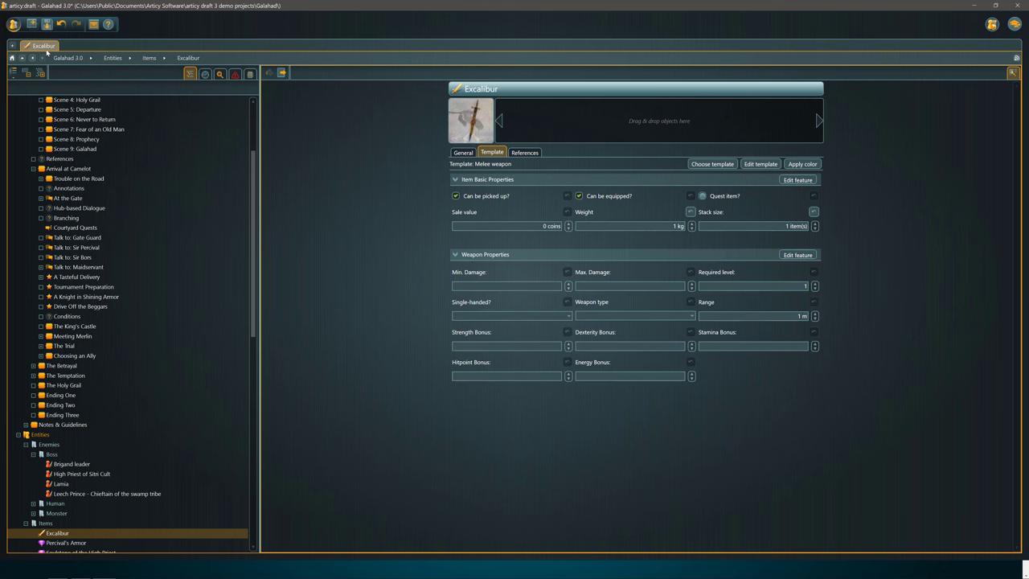
# Return to the project's home overview and go through Flow to the Story Flow, showing its beginning
pyautogui.click(12, 58)
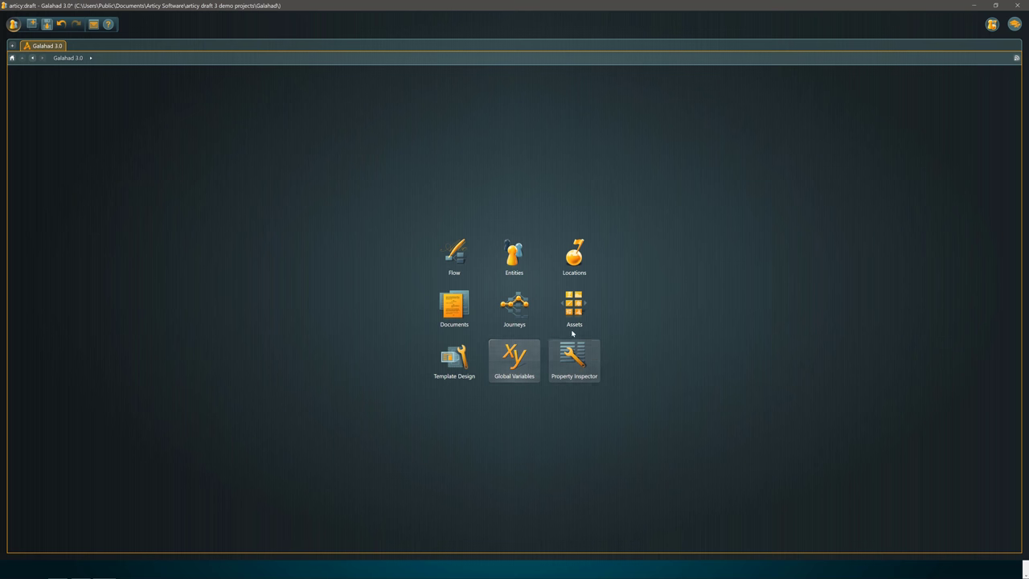
pyautogui.click(454, 253)
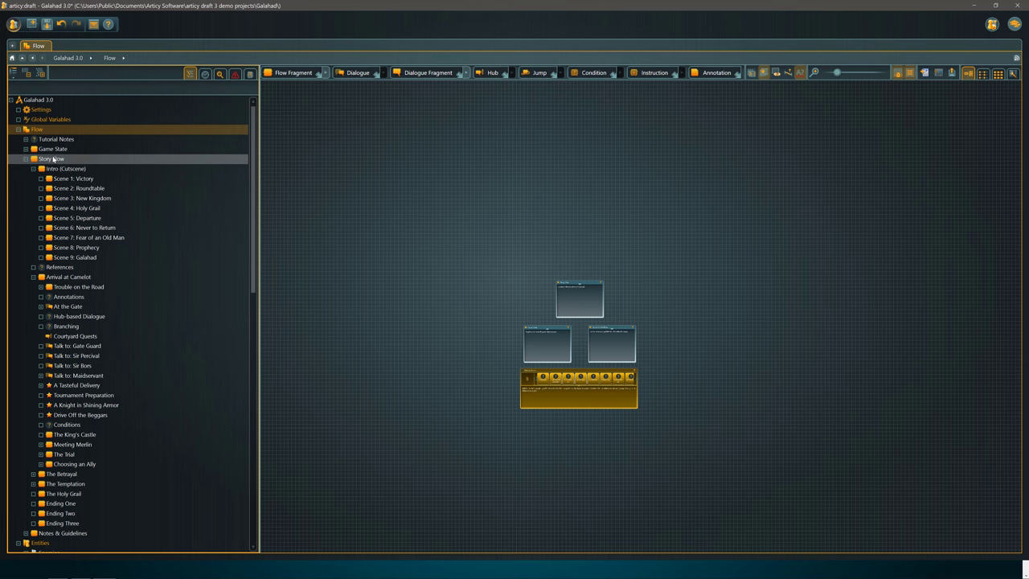
pyautogui.click(129, 60)
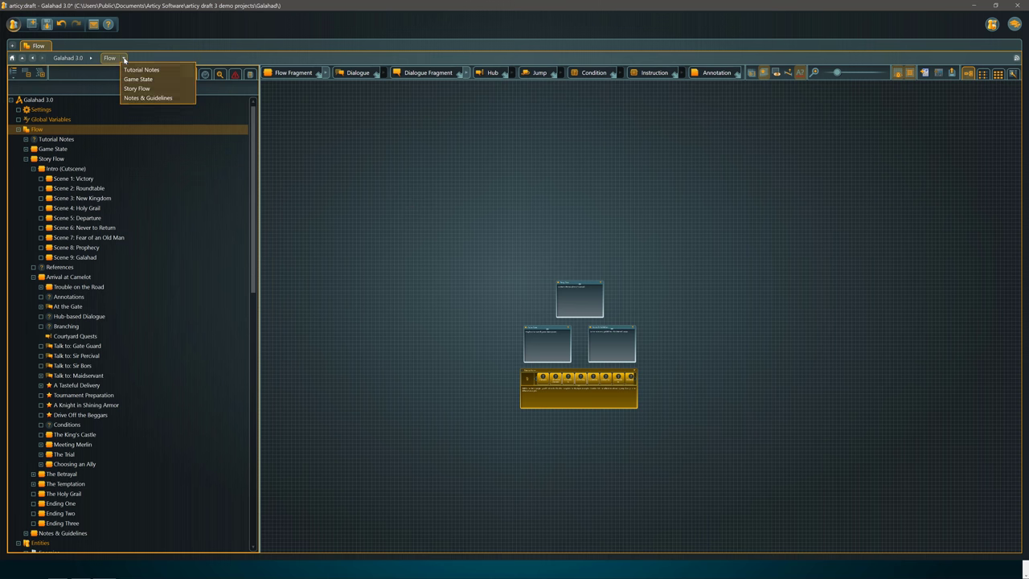
pyautogui.click(149, 88)
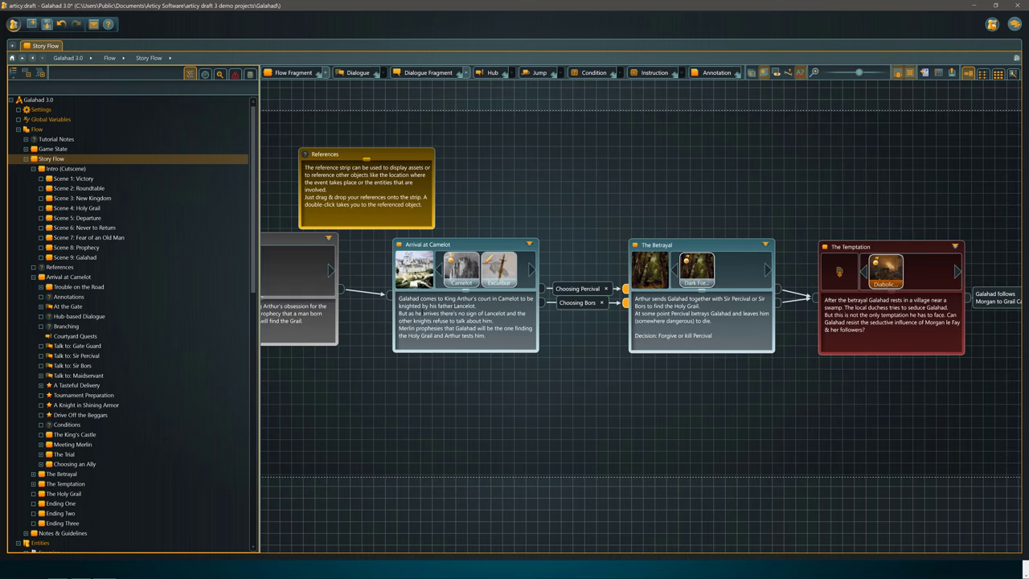
pyautogui.scroll(-4, 553, 382)
pyautogui.moveTo(527, 391); pyautogui.dragTo(627, 384)
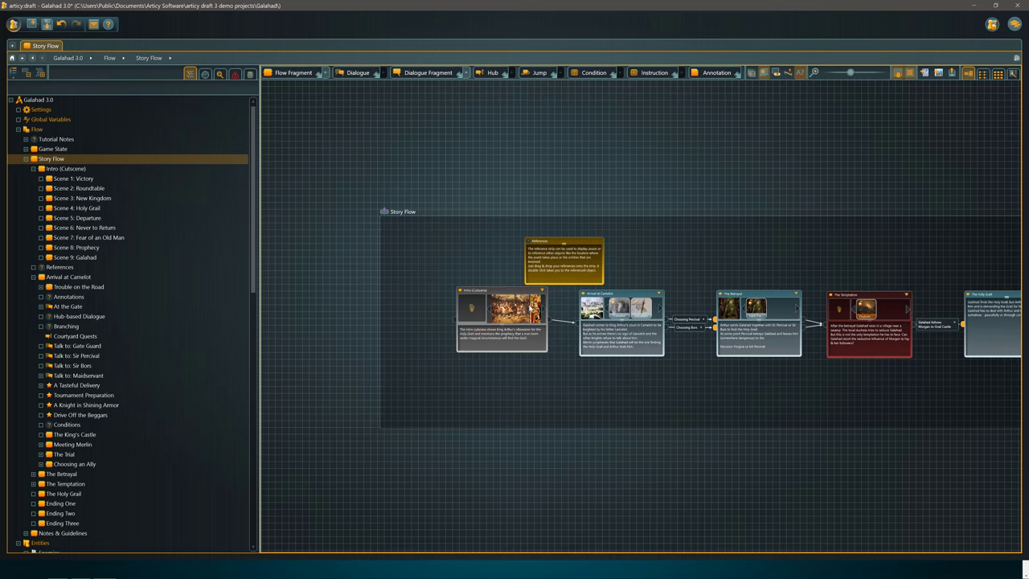
# Submerge into the Intro (Cutscene) fragment at the beginning of the Story Flow
pyautogui.scroll(4, 508, 288)
pyautogui.doubleClick(500, 293)
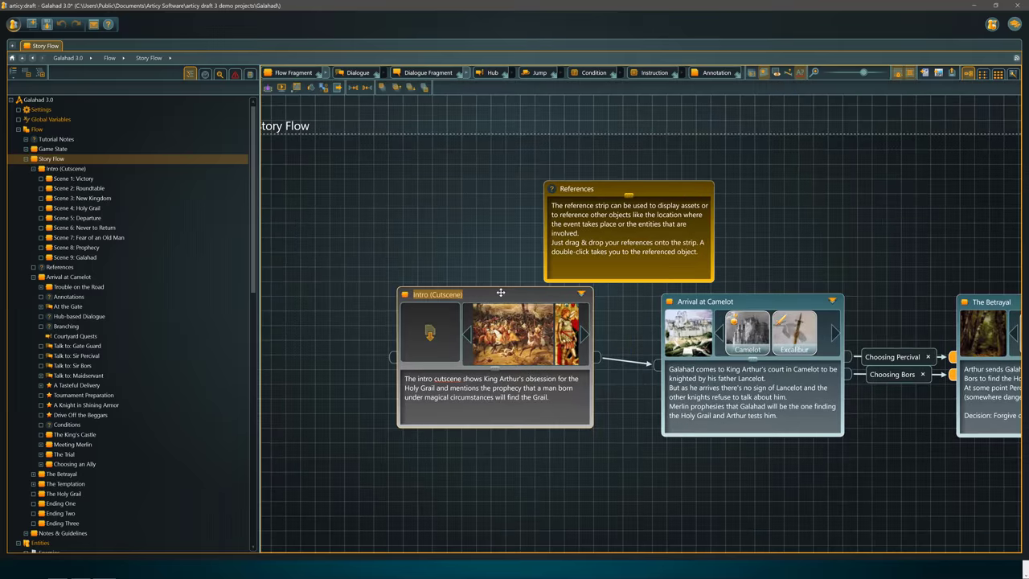
pyautogui.doubleClick(501, 292)
pyautogui.doubleClick(500, 378)
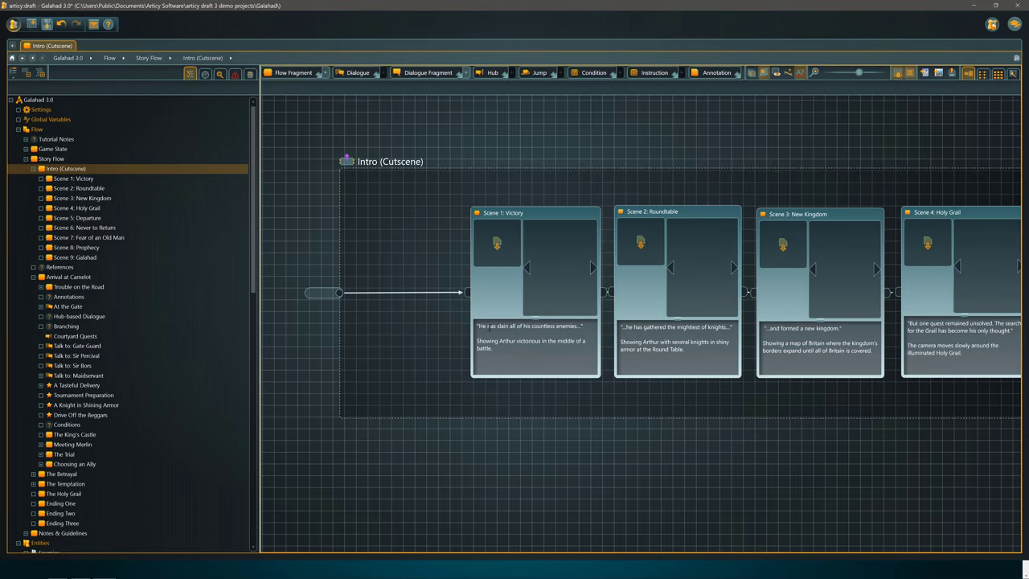
# Examine the Intro (Cutscene) scenes in sequence from Scene 1: Victory to Scene 9: Galahad and the exit to Arrival at Camelot
pyautogui.moveTo(724, 422); pyautogui.dragTo(576, 396)
pyautogui.moveTo(722, 363); pyautogui.dragTo(449, 353)
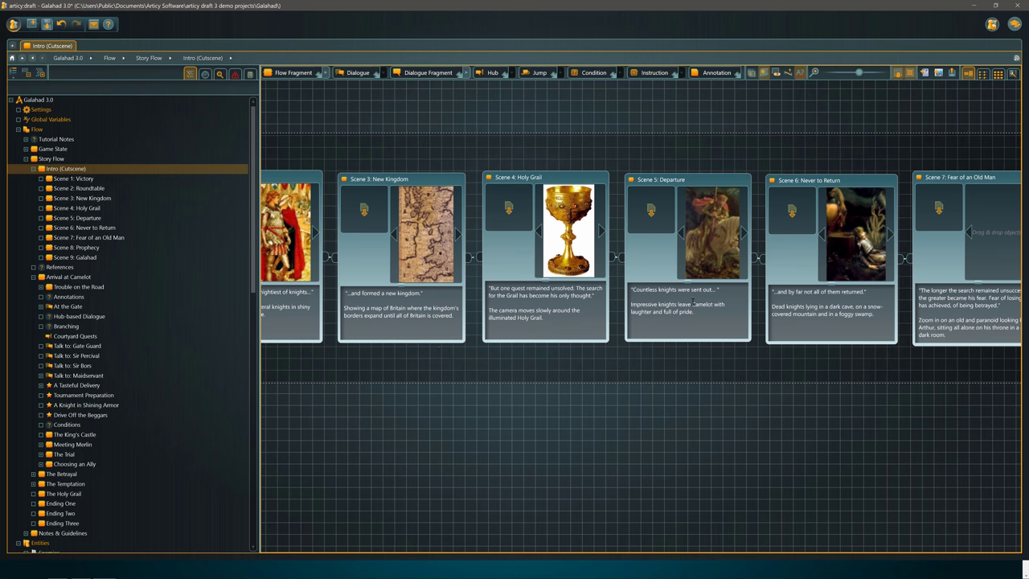
pyautogui.moveTo(727, 337); pyautogui.dragTo(448, 342)
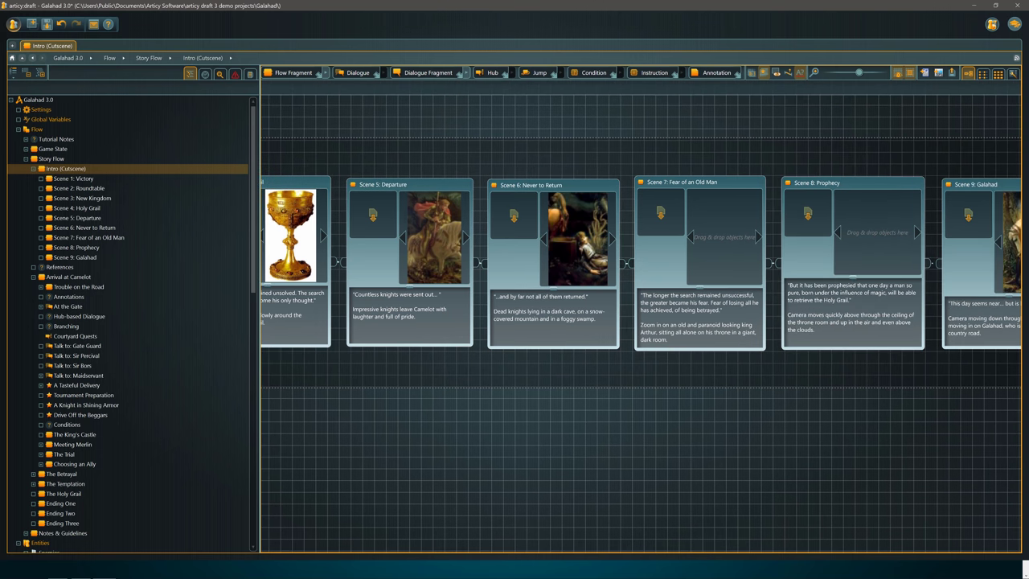
pyautogui.moveTo(695, 323)
pyautogui.mouseDown()
pyautogui.moveTo(550, 334)
pyautogui.moveTo(662, 335)
pyautogui.moveTo(515, 324)
pyautogui.mouseUp()
pyautogui.moveTo(762, 344); pyautogui.dragTo(544, 351)
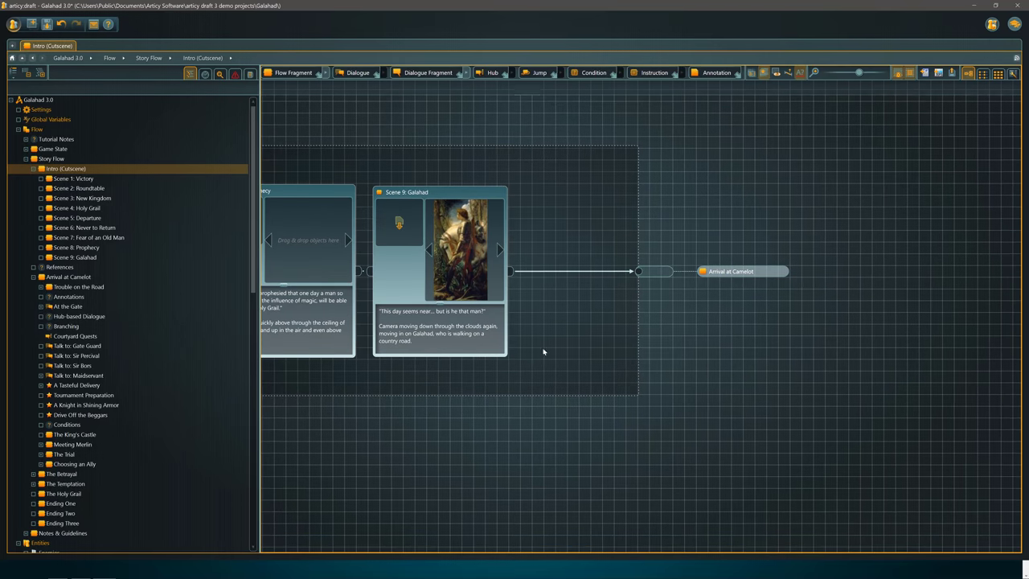
pyautogui.moveTo(694, 345); pyautogui.dragTo(634, 347)
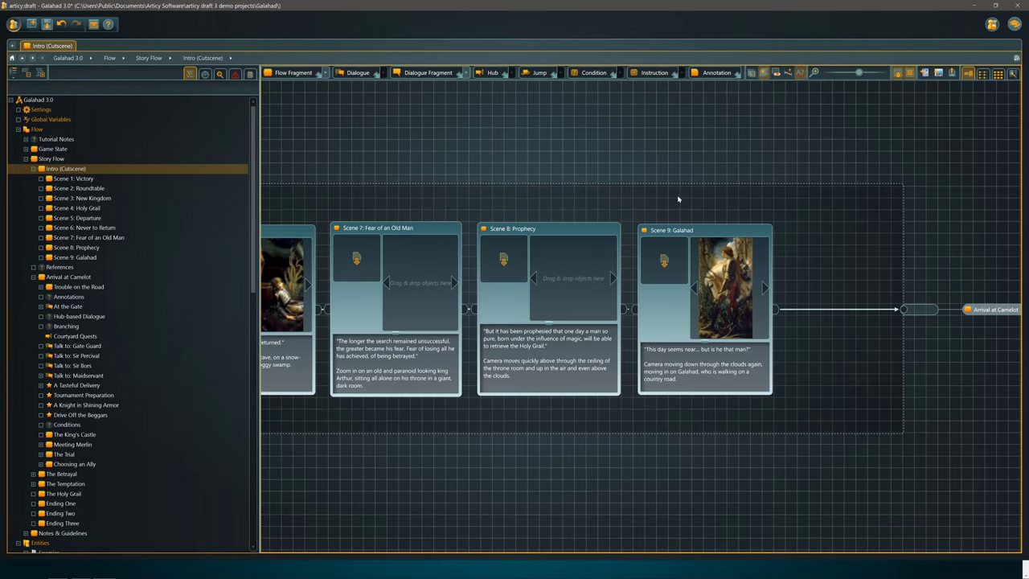
pyautogui.moveTo(403, 244); pyautogui.dragTo(618, 254)
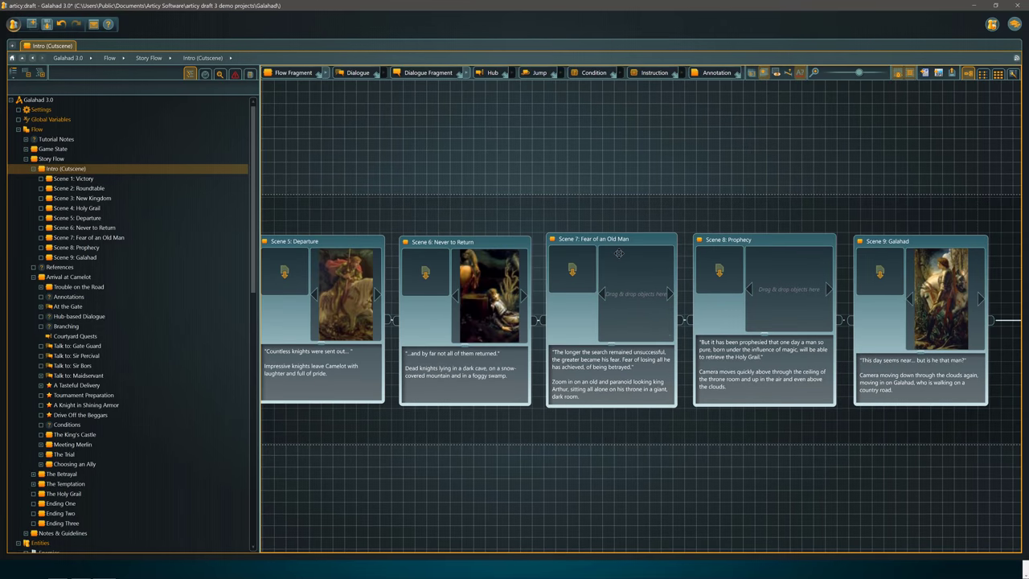
# Collapse the Intro (Cutscene) branch in the project hierarchy and look over the entries below it
pyautogui.click(33, 169)
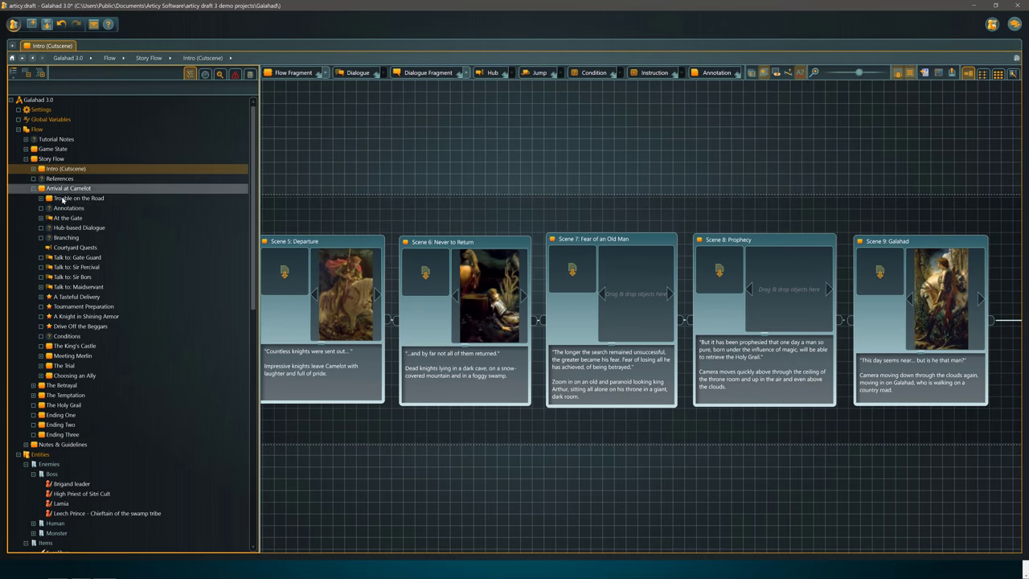
pyautogui.scroll(-1, 51, 391)
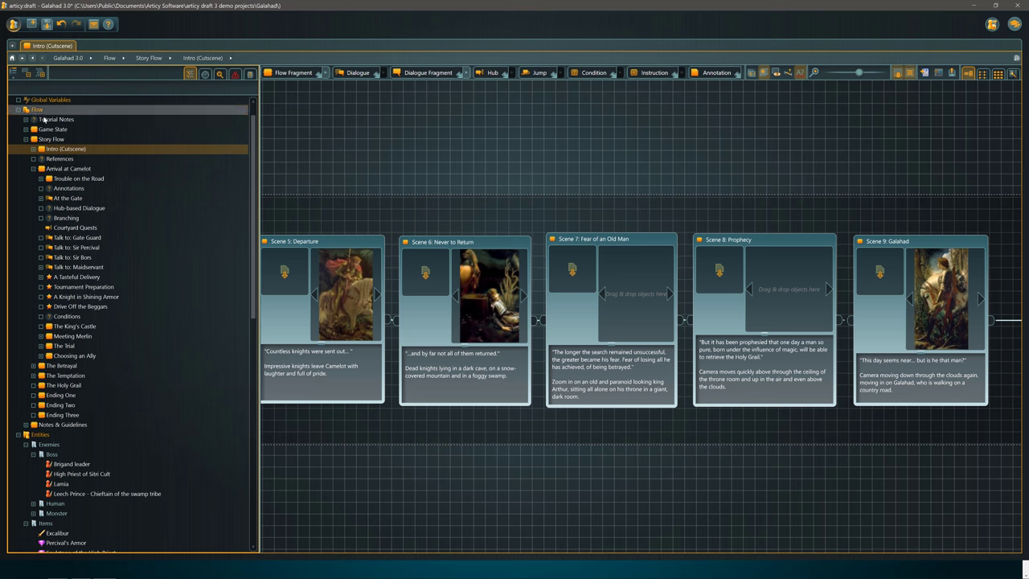
pyautogui.scroll(-3, 533, 189)
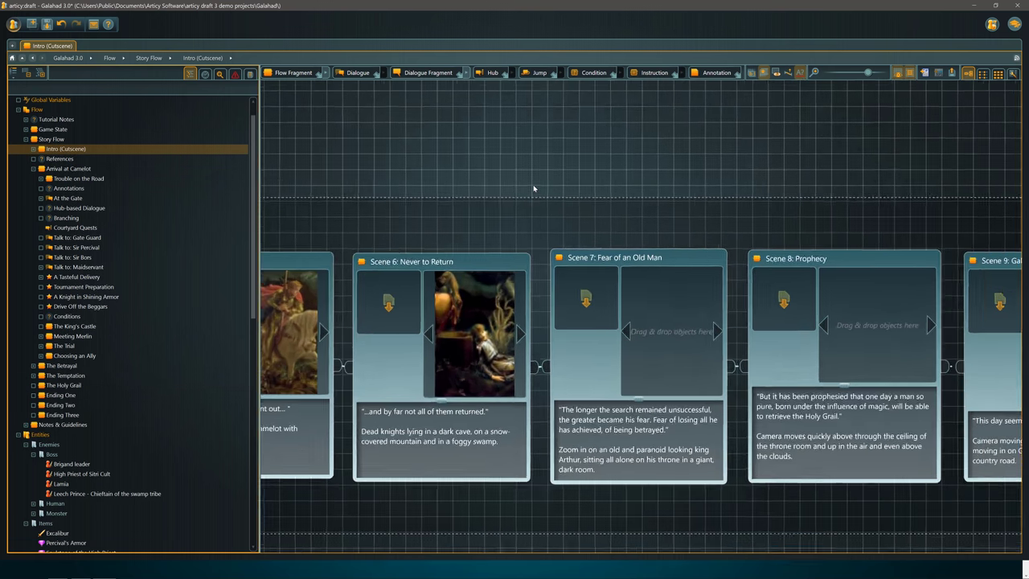
# Return to the Story Flow by way of Game State and open the Choosing Percival connection label for editing
pyautogui.click(123, 58)
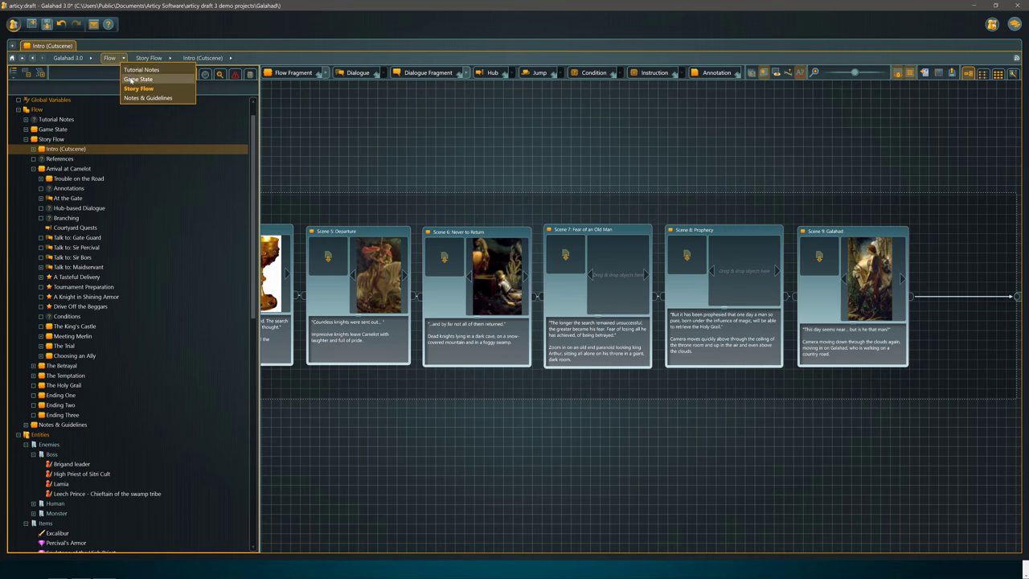
pyautogui.click(132, 79)
pyautogui.click(123, 58)
pyautogui.click(135, 89)
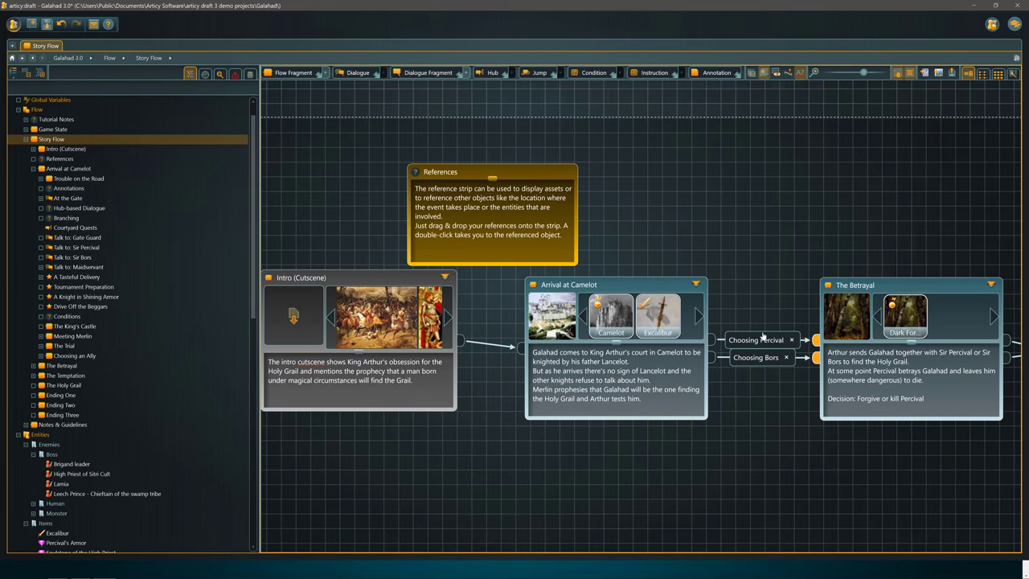
pyautogui.click(769, 358)
pyautogui.click(770, 342)
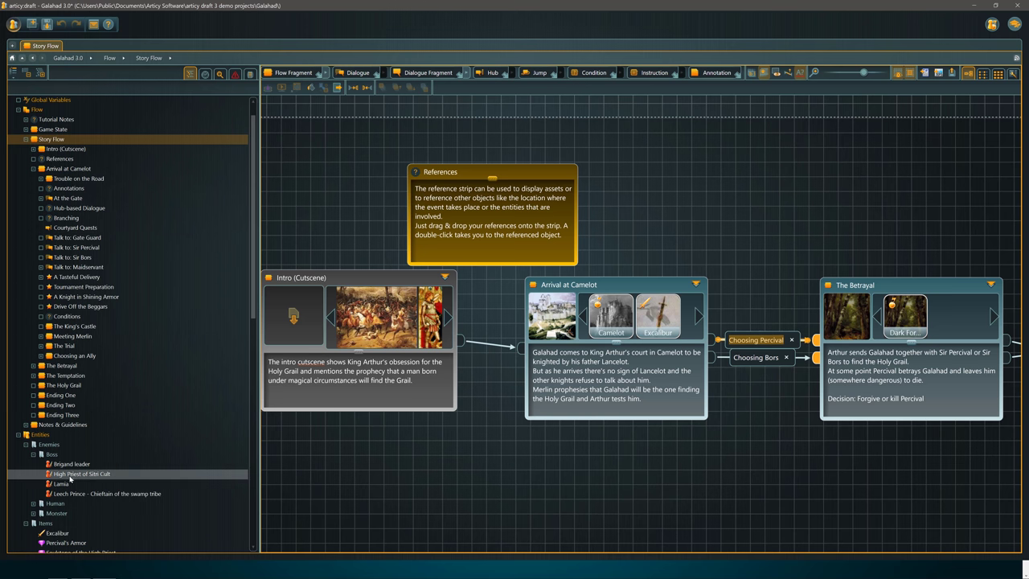
# Open the Lamia boss entity and compare the Unity and Unreal Engine export options without exporting the project
pyautogui.moveTo(66, 483); pyautogui.dragTo(66, 484)
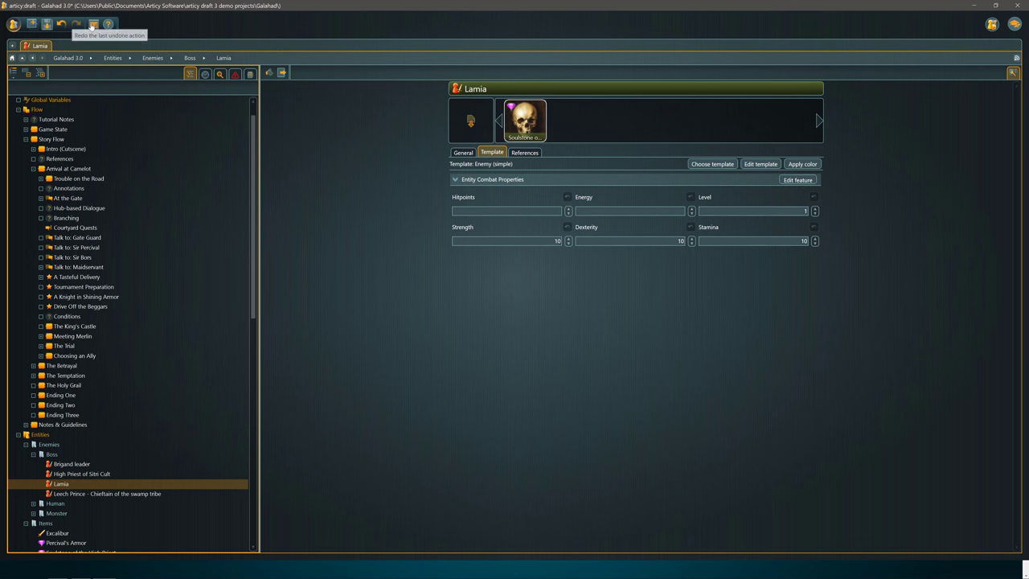
pyautogui.click(13, 23)
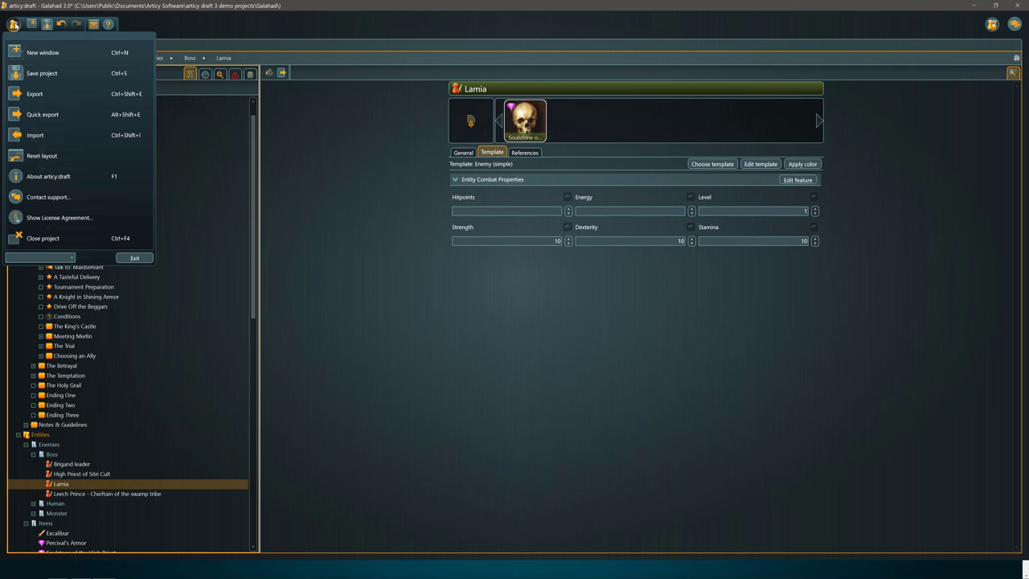
pyautogui.click(45, 98)
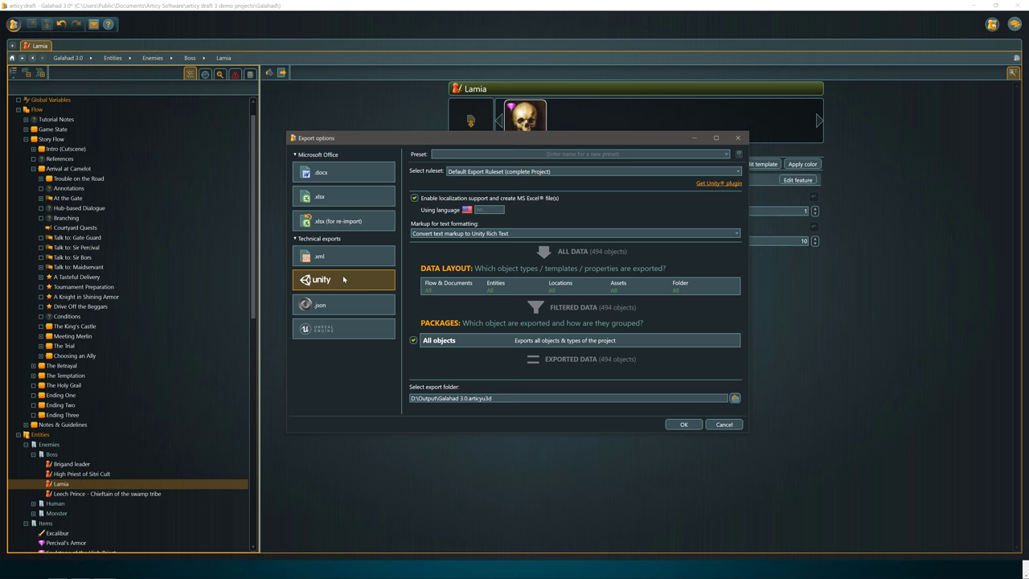
pyautogui.click(329, 336)
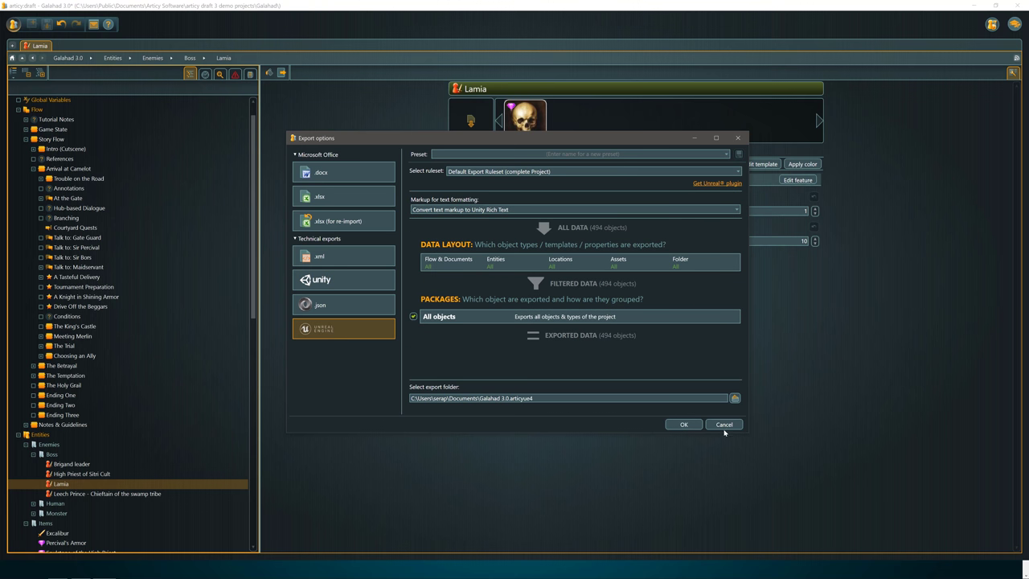
pyautogui.click(379, 283)
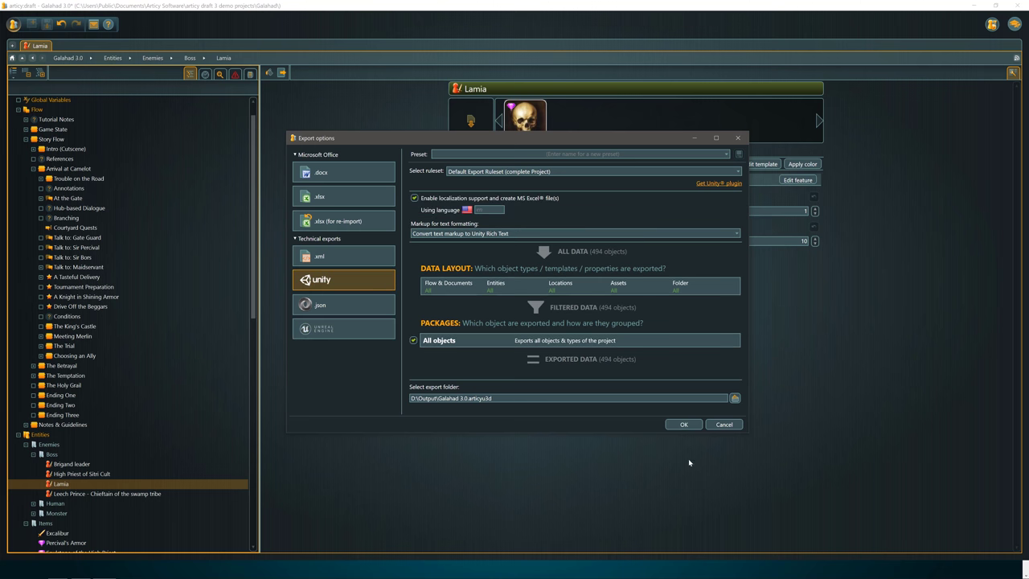
pyautogui.click(728, 423)
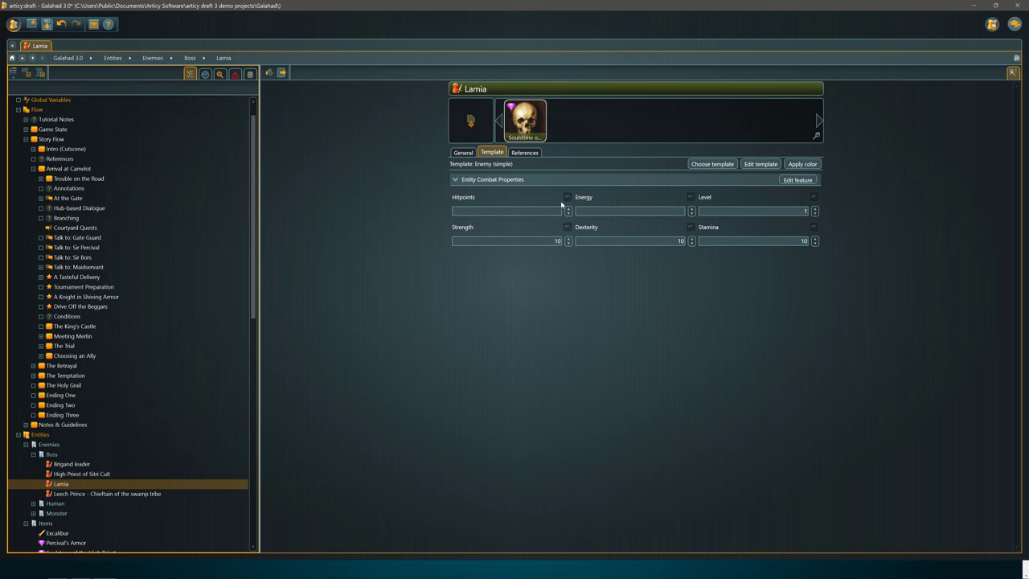
# Switch to the Articy website in the browser and read through the home page down to the client testimonials
pyautogui.hotkey('alt', 'Tab')
pyautogui.hotkey('alt', 'Tab')
pyautogui.hotkey('alt', 'Tab')
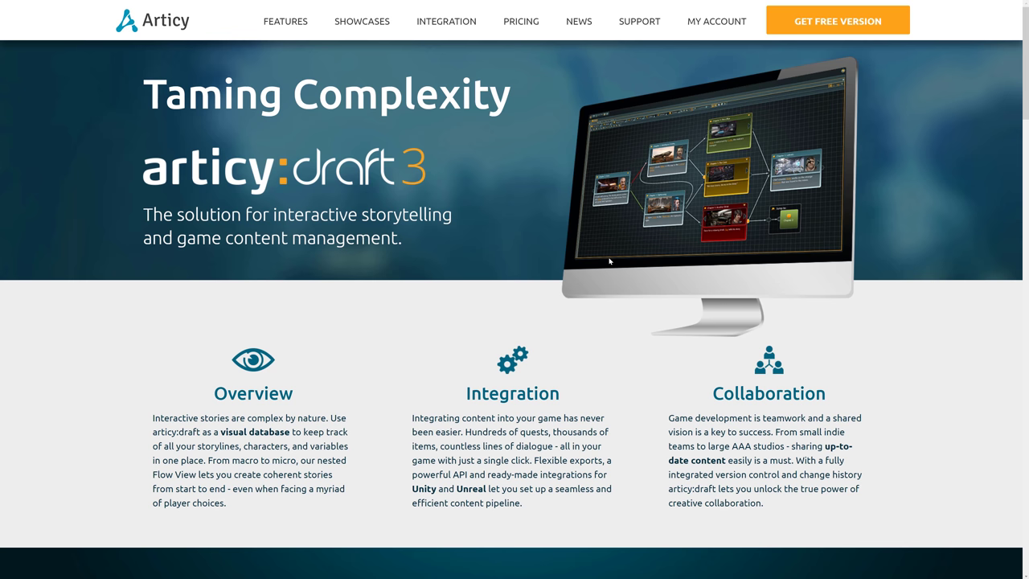
pyautogui.press('F11')
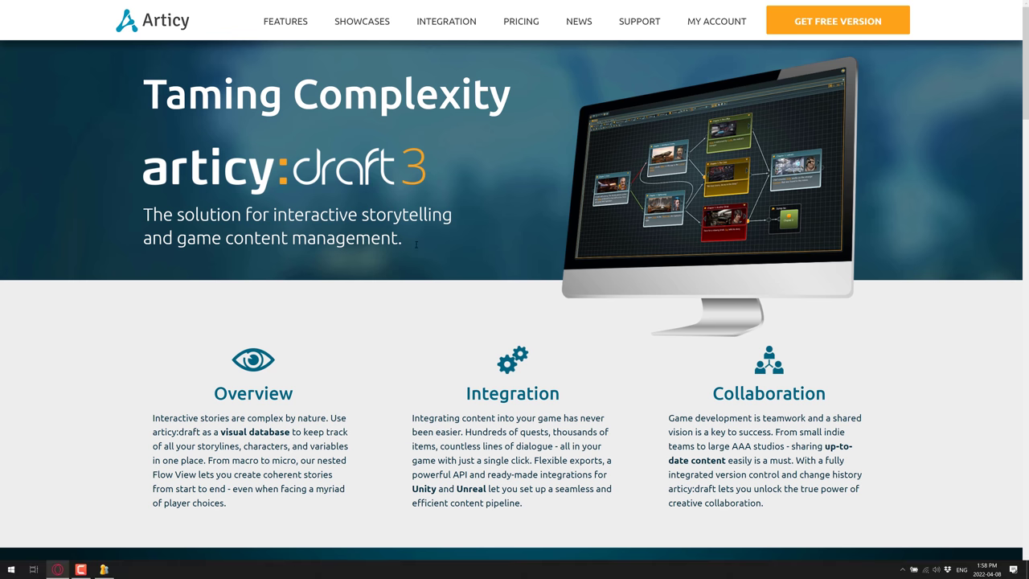
pyautogui.press('F11')
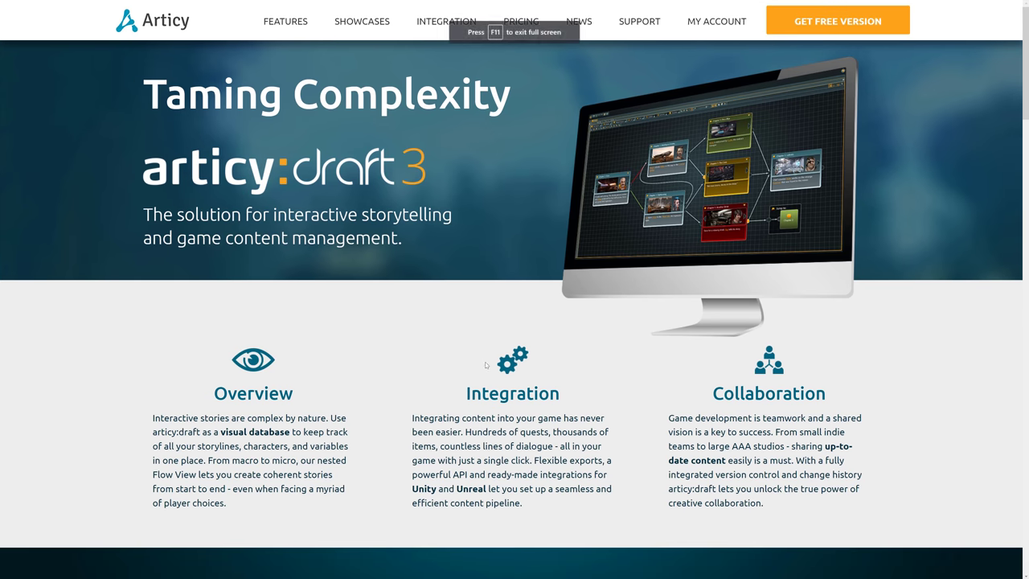
pyautogui.scroll(-5, 489, 404)
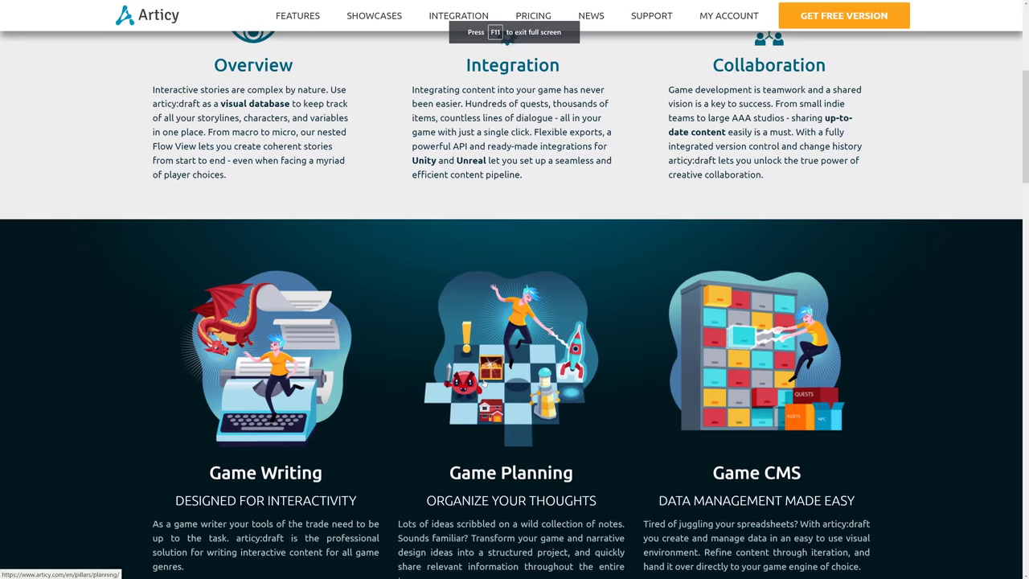
pyautogui.scroll(-1, 374, 371)
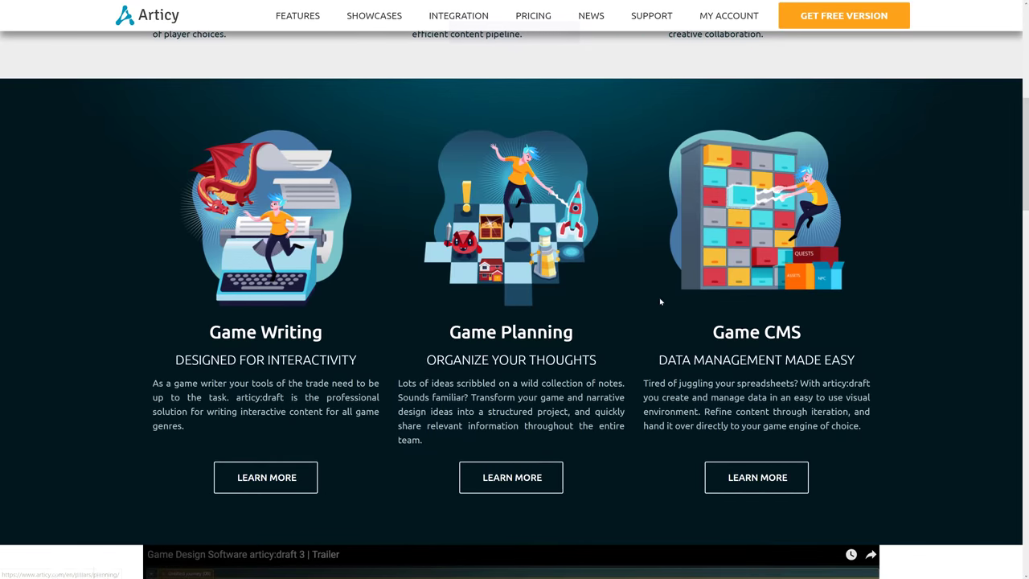
pyautogui.scroll(-1, 790, 281)
pyautogui.moveTo(668, 313); pyautogui.dragTo(858, 319)
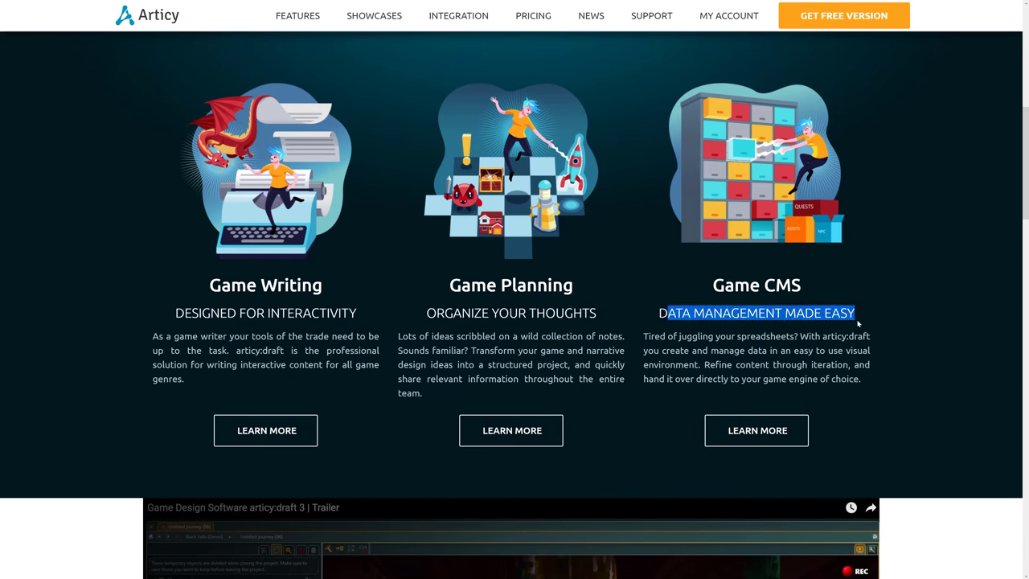
pyautogui.click(859, 323)
pyautogui.scroll(-8, 796, 385)
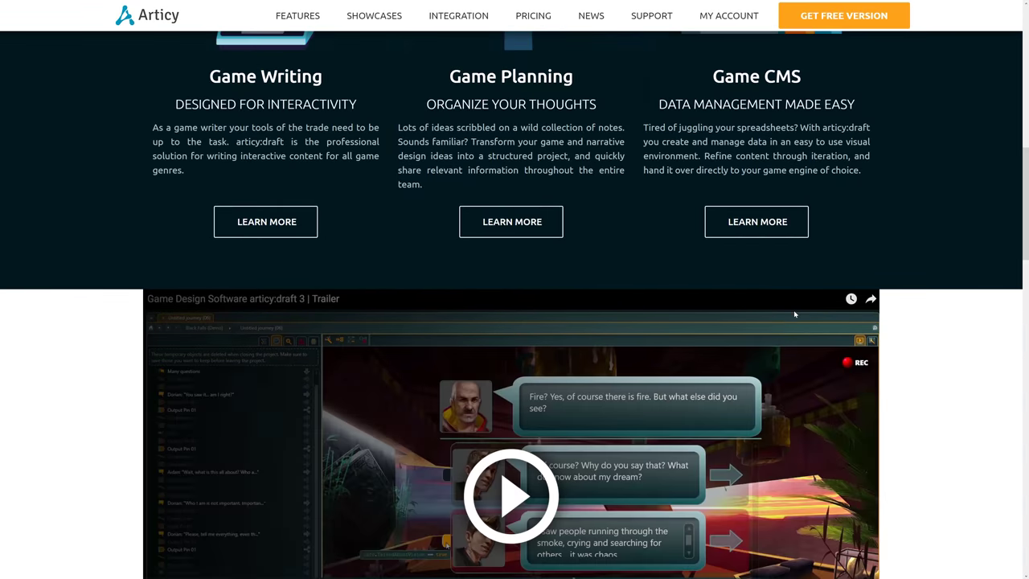
pyautogui.scroll(-7, 795, 313)
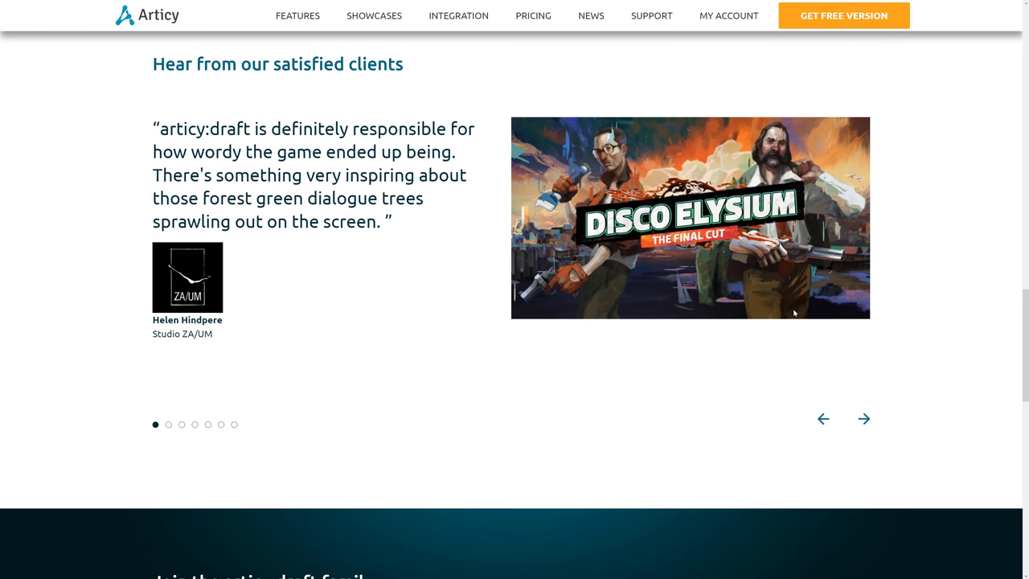
# Browse the client testimonials from Disco Elysium through to SpellForce 3
pyautogui.scroll(1, 437, 273)
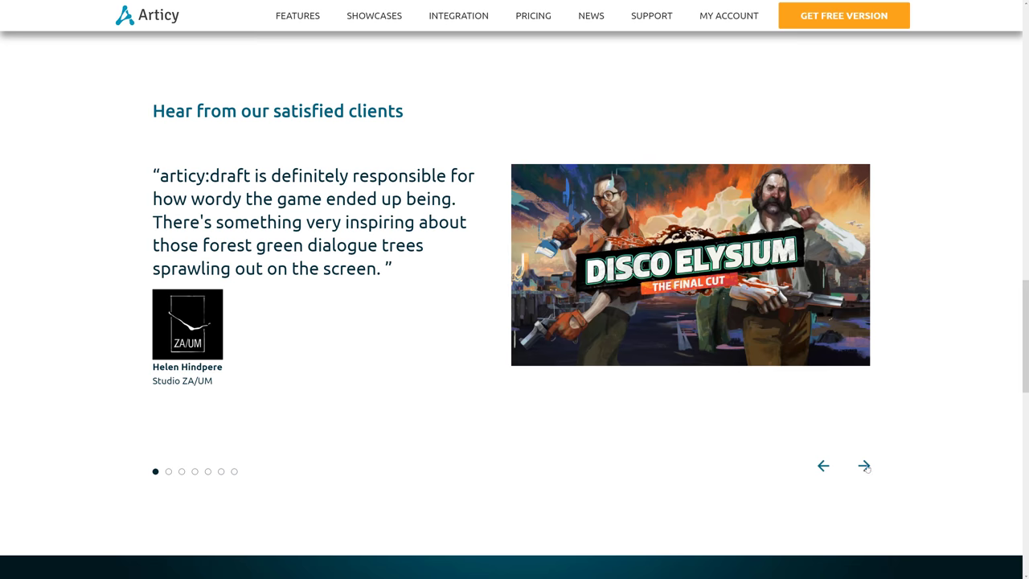
pyautogui.click(864, 466)
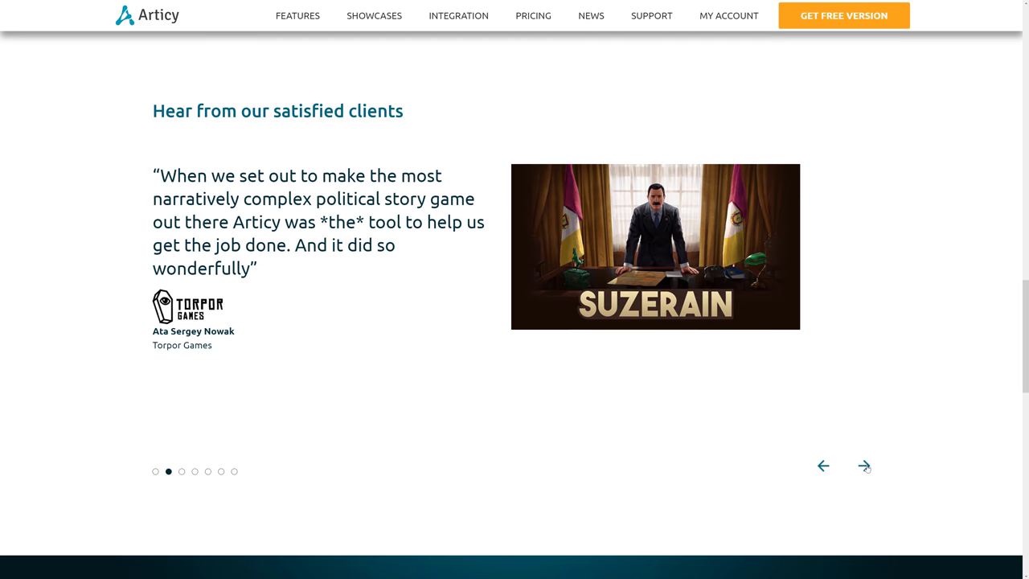
pyautogui.click(864, 466)
pyautogui.click(864, 466)
pyautogui.click(864, 466)
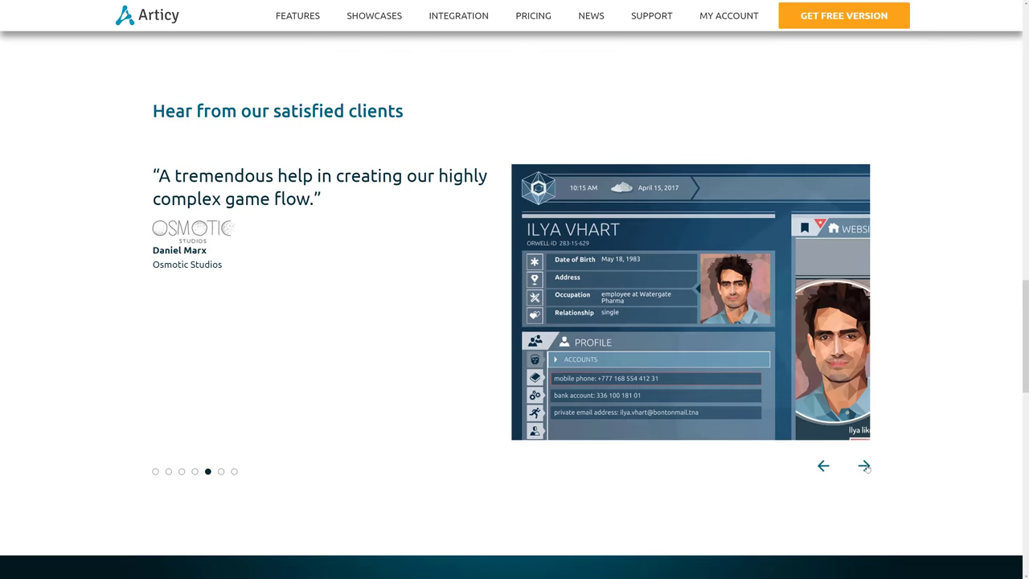
pyautogui.click(865, 466)
pyautogui.click(864, 466)
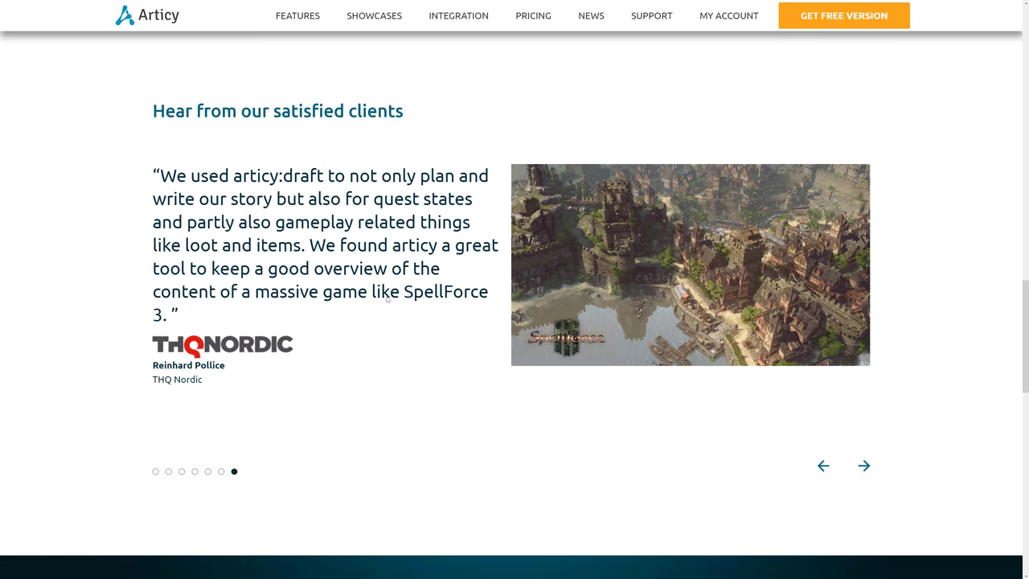
pyautogui.click(864, 466)
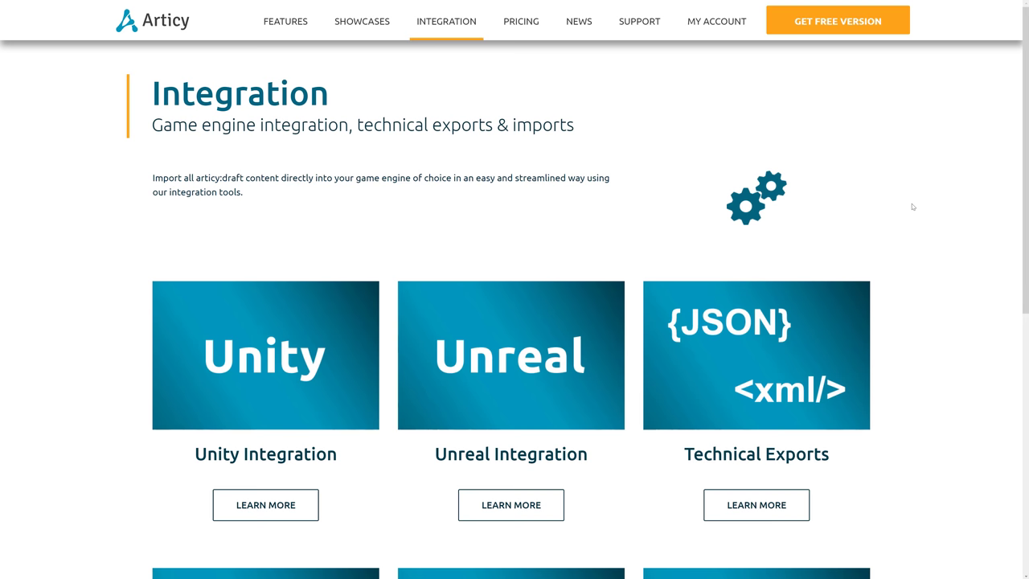
# Examine the website's Integration page, from Unity, Unreal and Technical Exports to Imports, Macro Devkit and Articy API
pyautogui.scroll(-1, 646, 204)
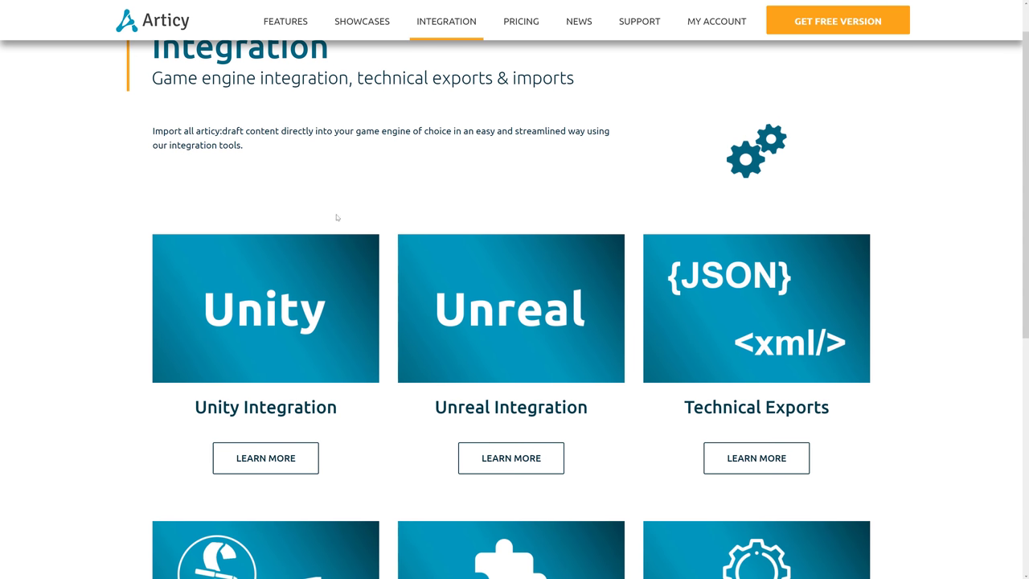
pyautogui.scroll(-1, 432, 218)
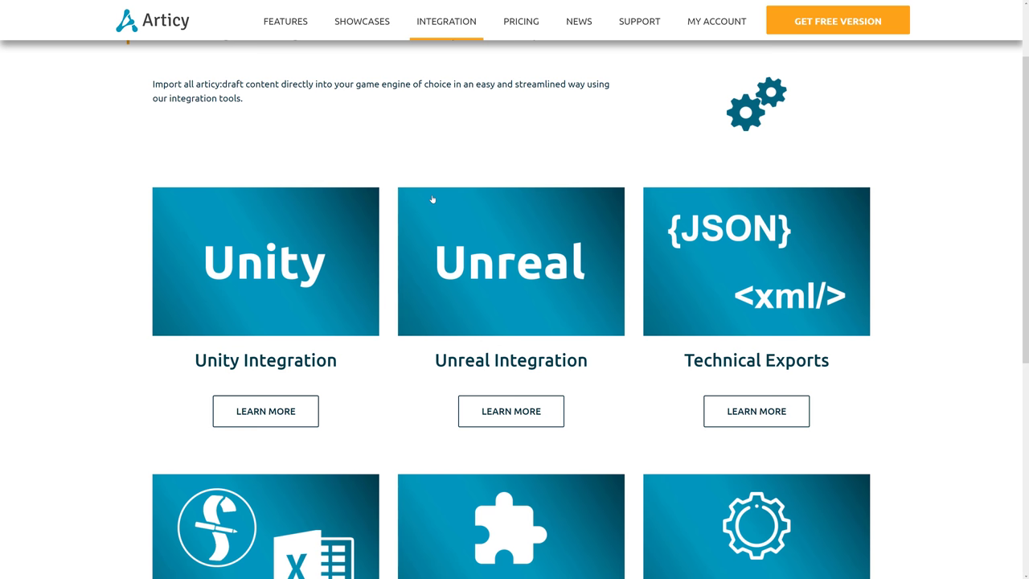
pyautogui.scroll(-3, 647, 197)
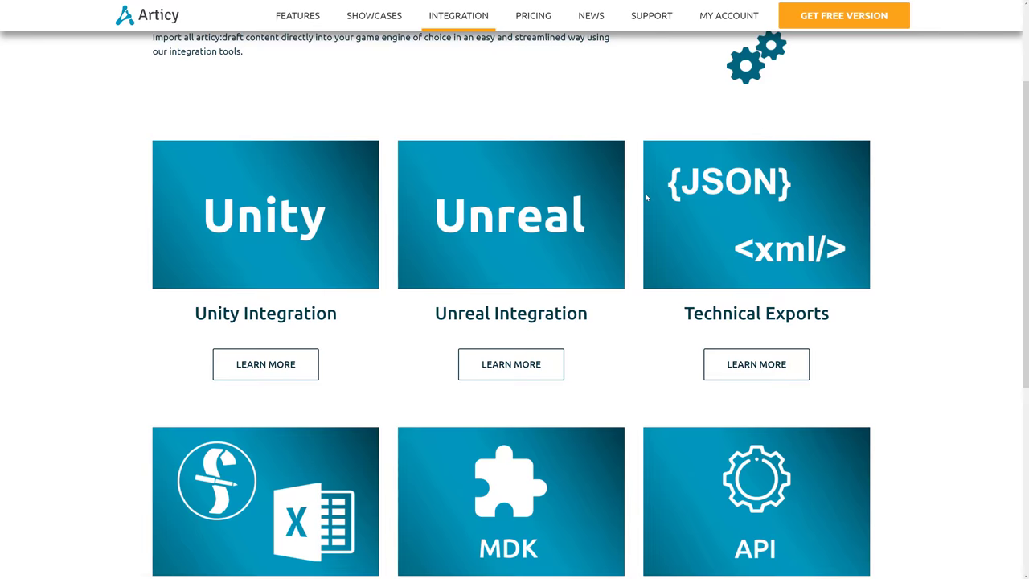
pyautogui.scroll(-3, 646, 197)
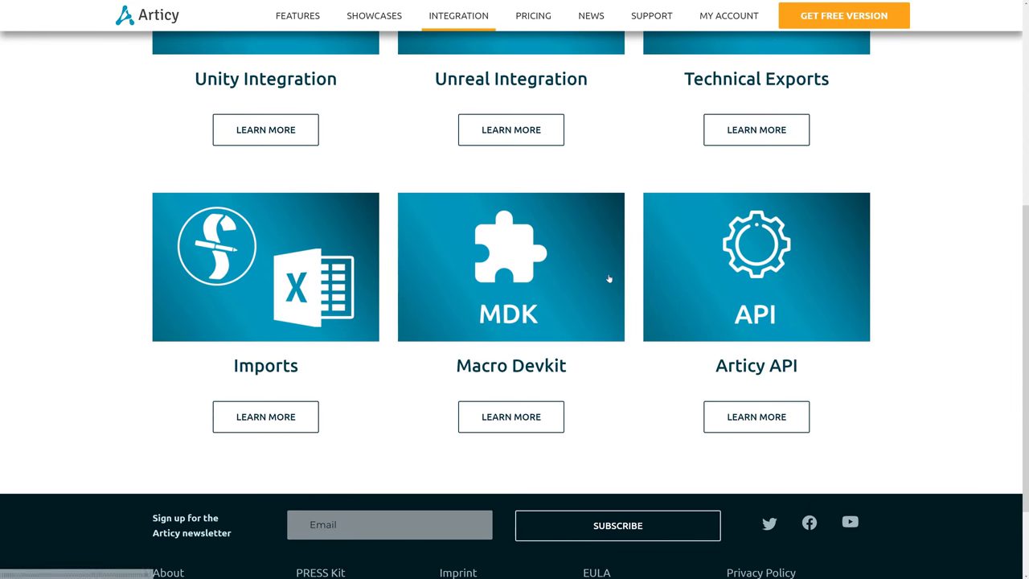
pyautogui.scroll(-1, 716, 294)
pyautogui.scroll(-1, 757, 270)
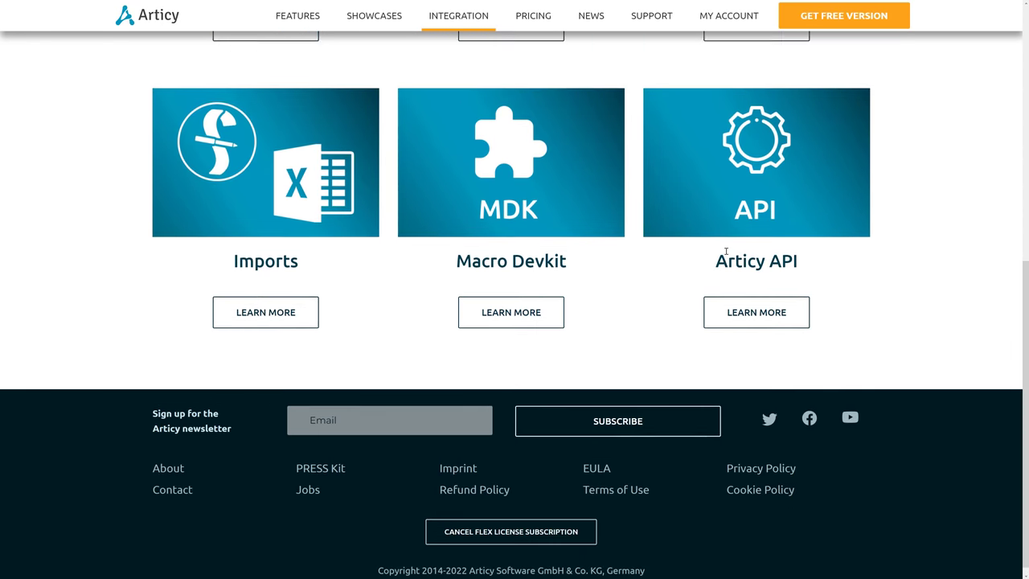
pyautogui.scroll(6, 715, 265)
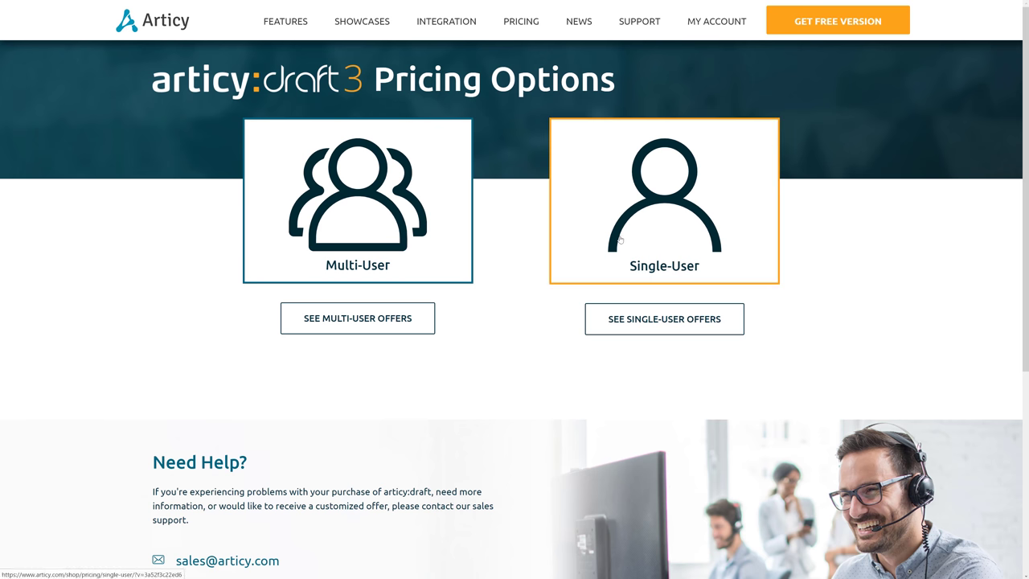
# Switch back to articy:draft, close the Galahad project and open the Maniac Manfred 3.0 demo project
pyautogui.hotkey('alt', 'Tab')
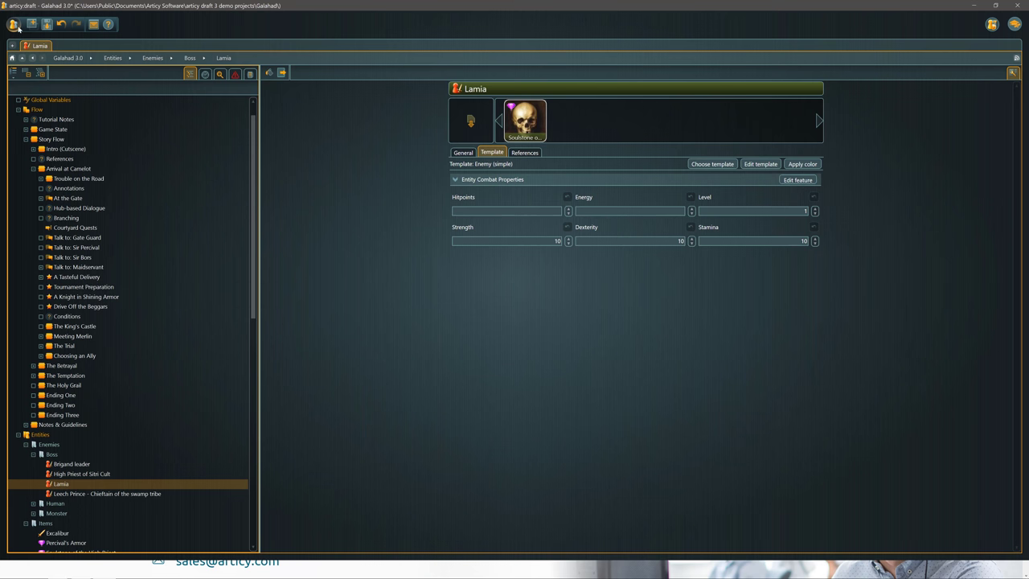
pyautogui.click(14, 24)
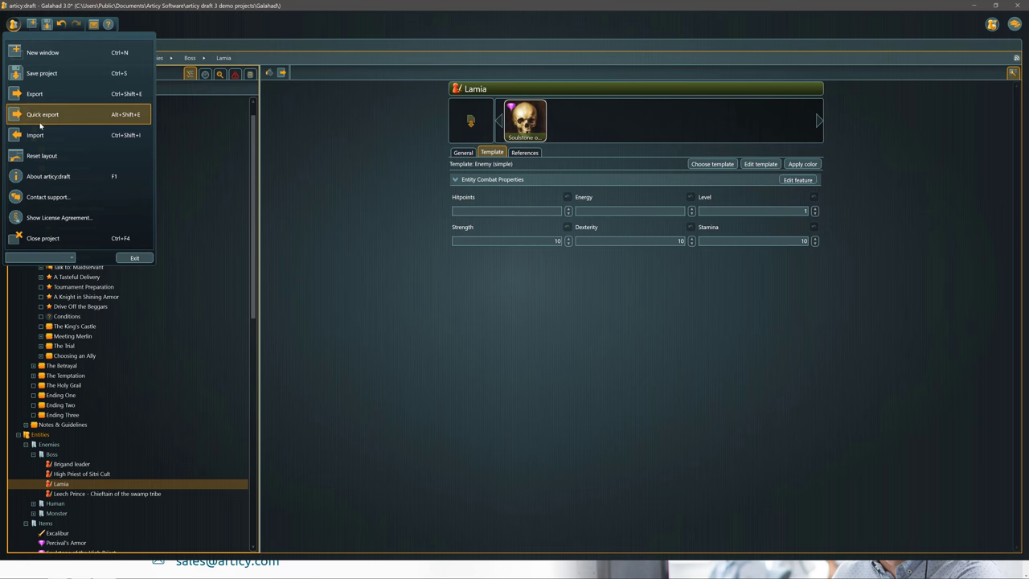
pyautogui.click(50, 238)
pyautogui.click(530, 302)
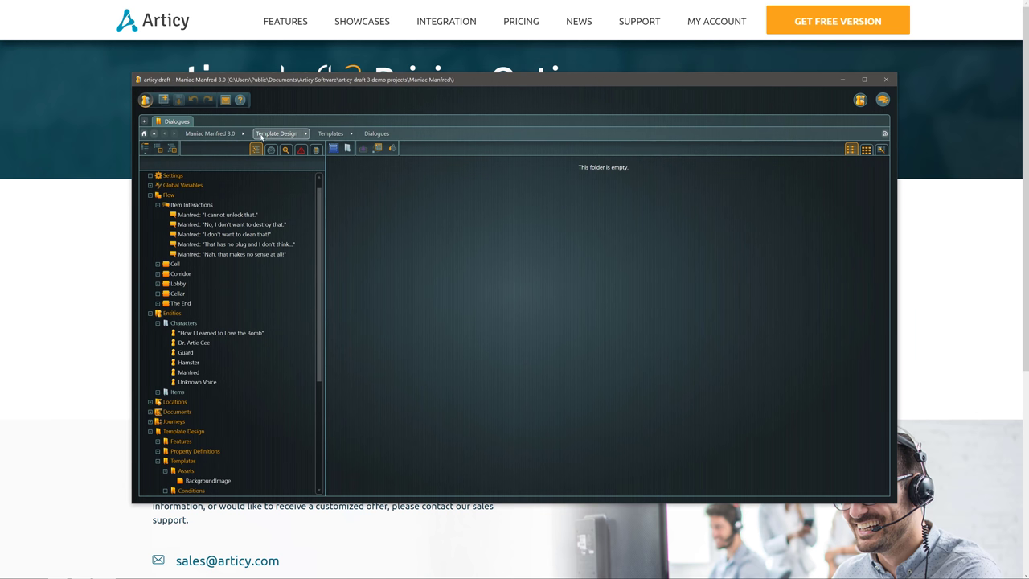
# Open the Flow of Maniac Manfred and look over its fragments from Corridor to The End
pyautogui.click(170, 195)
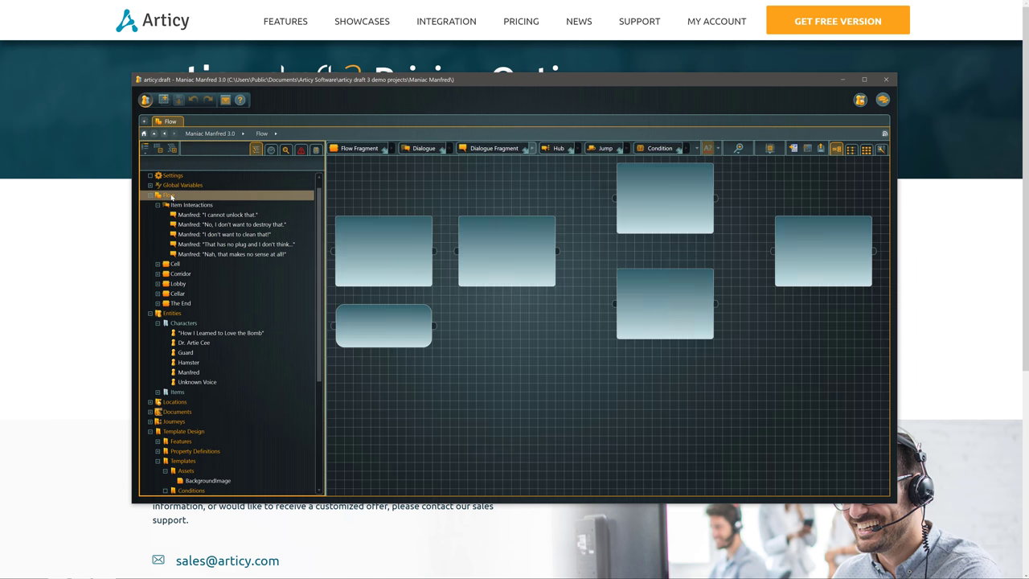
pyautogui.scroll(-3, 666, 359)
pyautogui.moveTo(746, 358); pyautogui.dragTo(727, 371)
pyautogui.scroll(3, 699, 350)
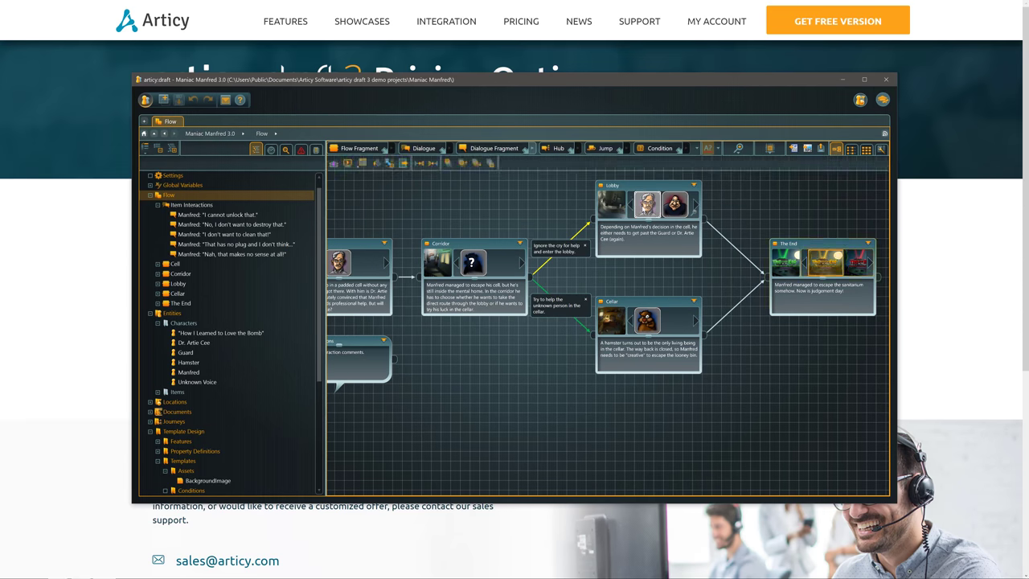
# Open the Dr. Artie Cee entity from the Lobby fragment and review its Character template properties
pyautogui.doubleClick(647, 204)
pyautogui.click(459, 228)
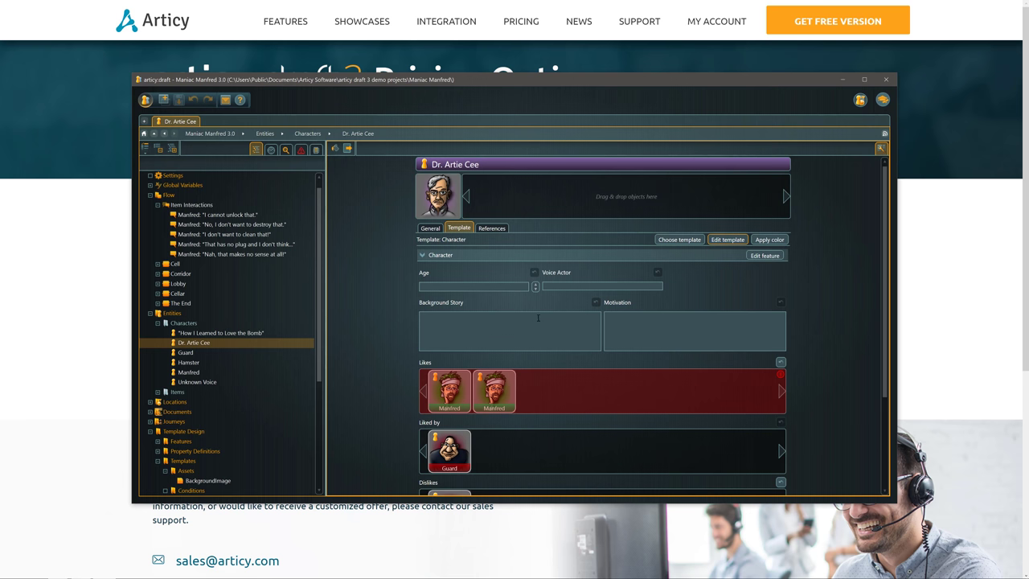
pyautogui.scroll(-3, 593, 304)
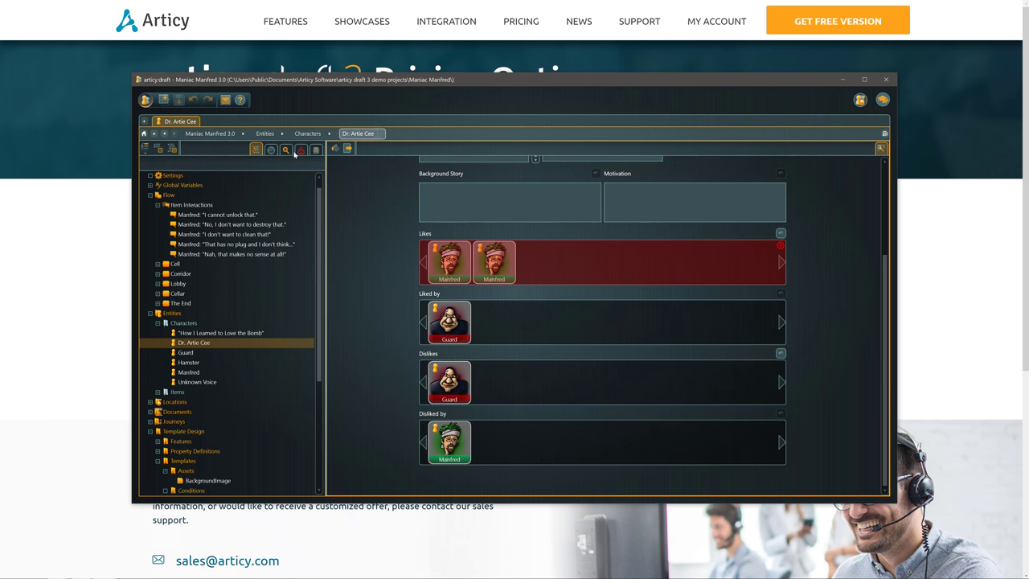
# Check the free version's object counters for the Maniac Manfred project and dismiss the information dialog
pyautogui.scroll(1, 269, 236)
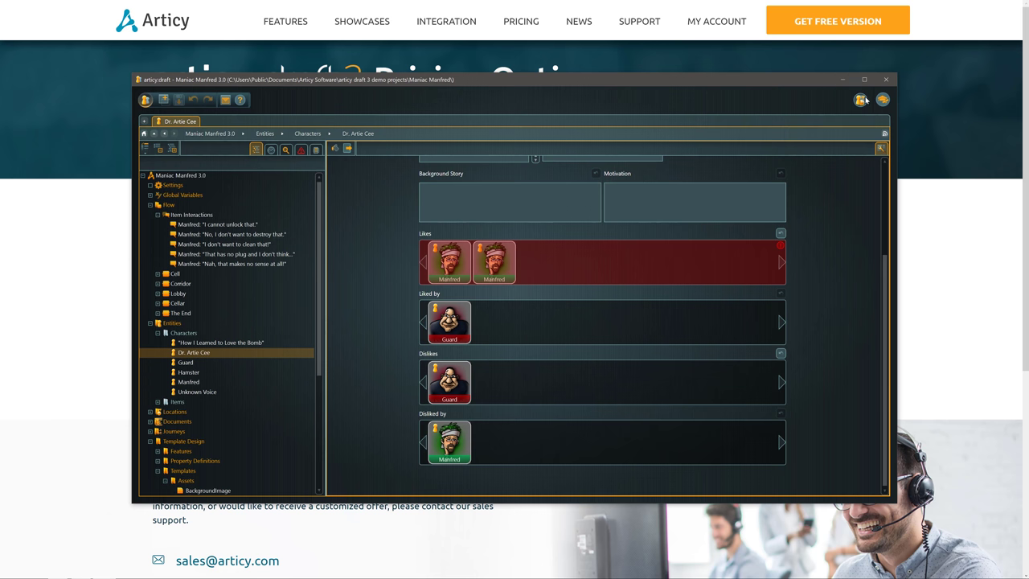
pyautogui.click(860, 99)
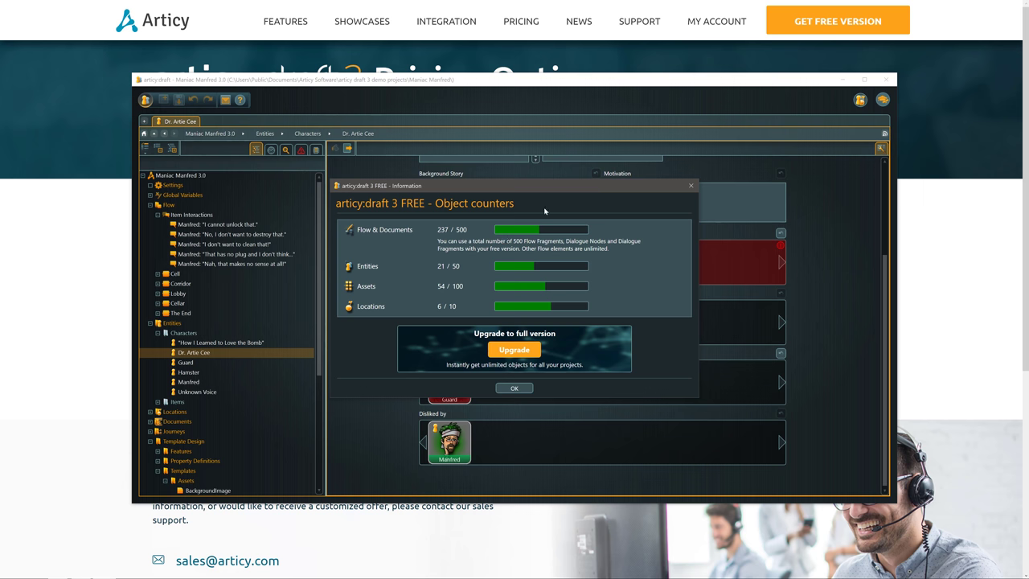
pyautogui.click(514, 387)
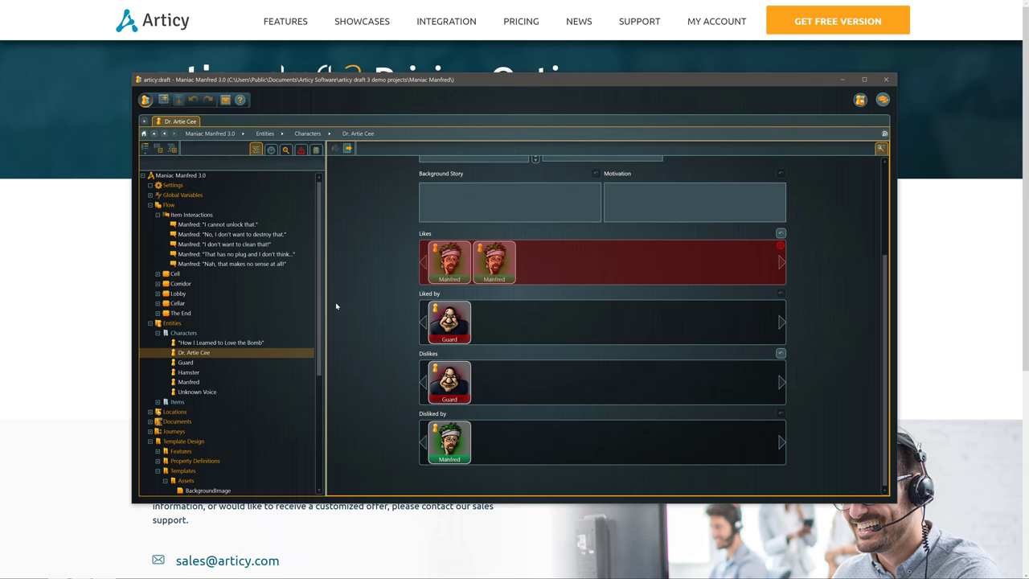
# Open the Maniac Manfred project's Global Variables and look through the GameState and Inventory variables with their descriptions, types and default values
pyautogui.scroll(1, 469, 331)
pyautogui.scroll(4, 470, 330)
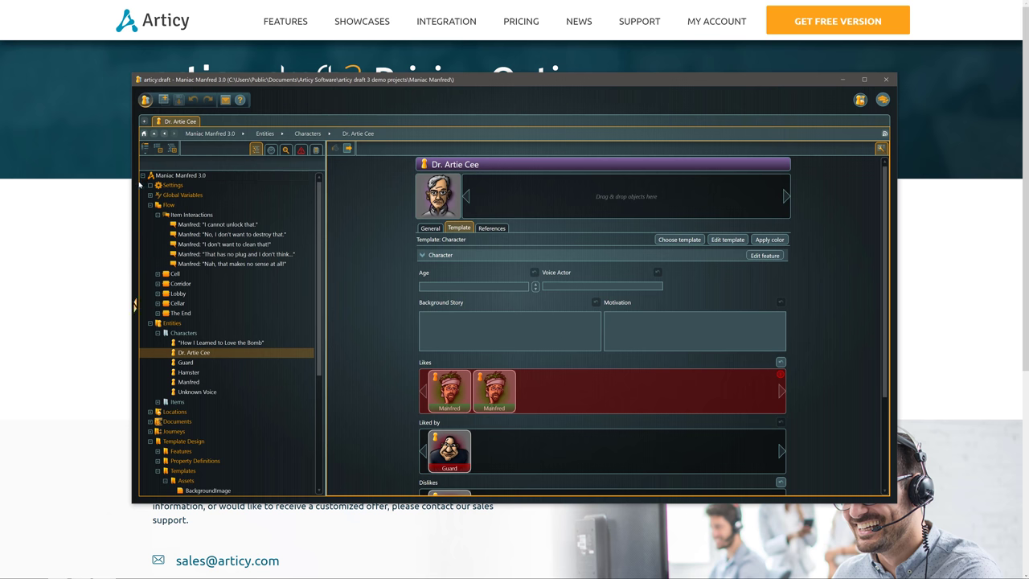
pyautogui.click(187, 197)
pyautogui.click(184, 196)
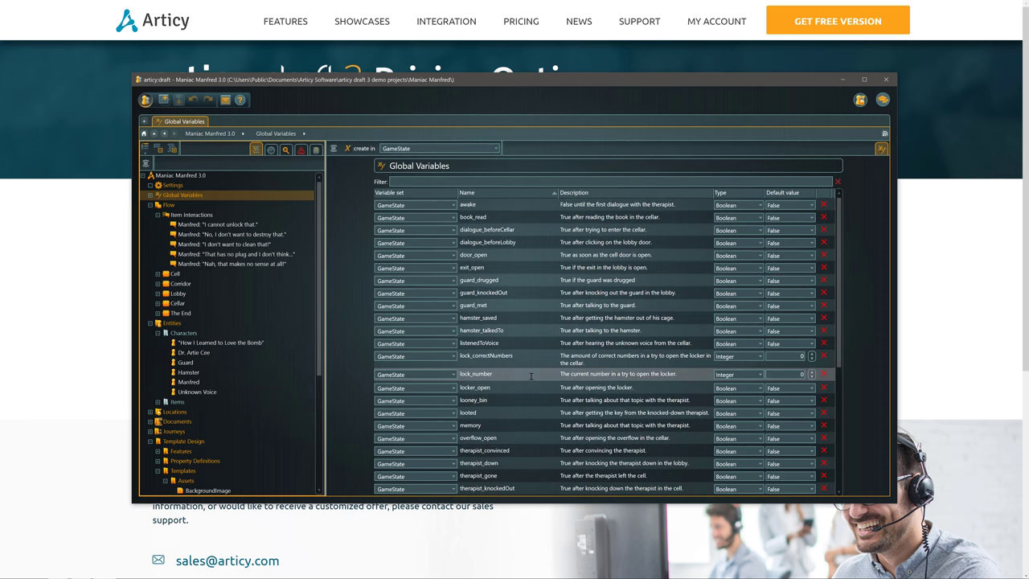
pyautogui.scroll(-5, 512, 281)
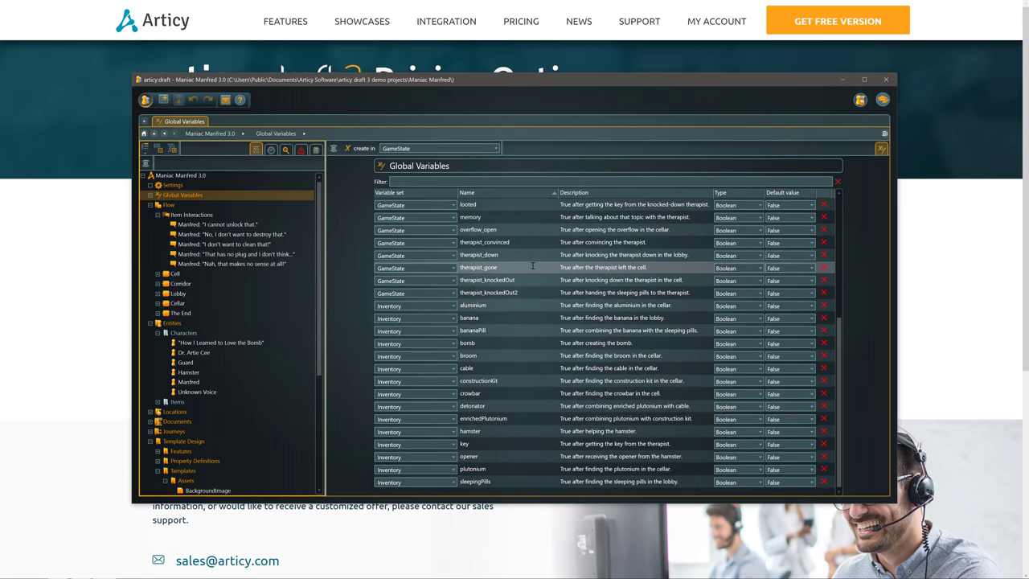
pyautogui.scroll(4, 533, 292)
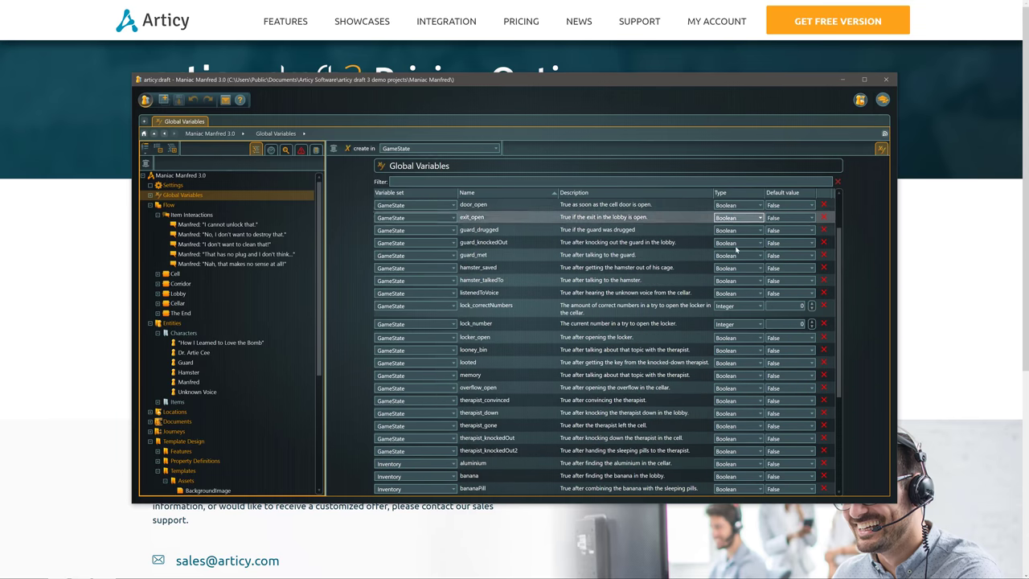
pyautogui.scroll(2, 514, 313)
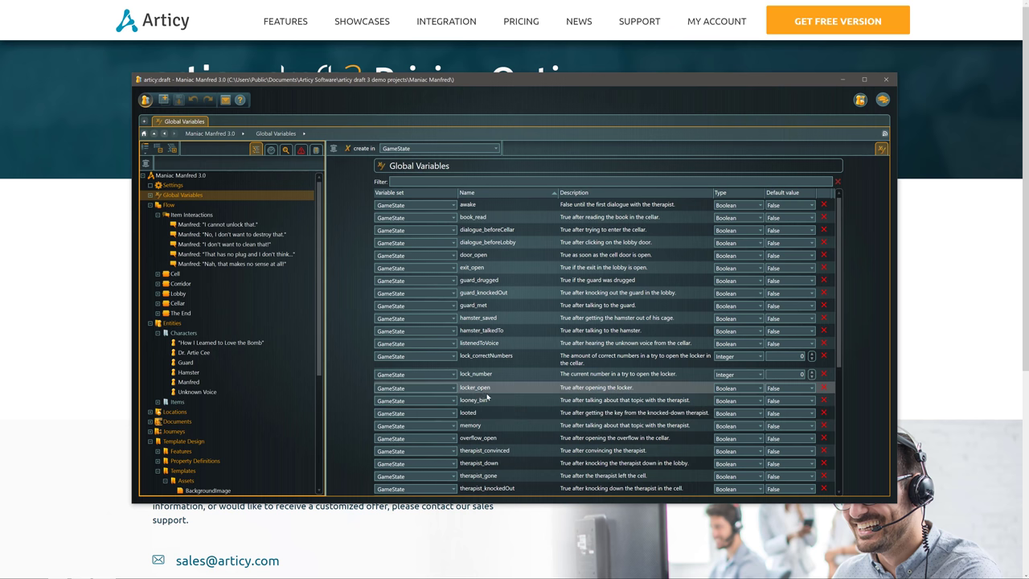
pyautogui.doubleClick(485, 398)
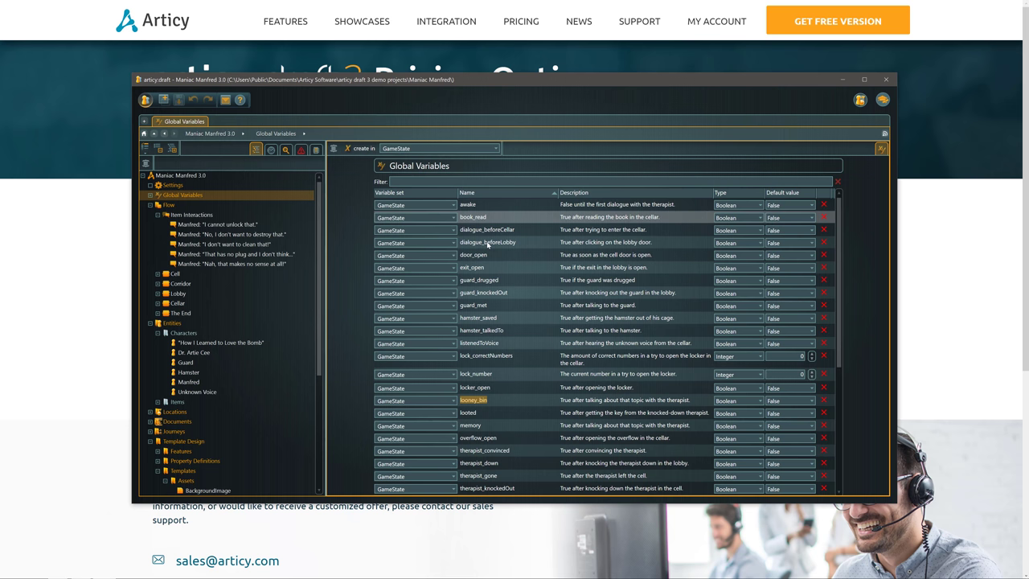
# Check the free version's object counters again, dismiss the dialog and switch to the Articy pricing page in the browser
pyautogui.click(860, 101)
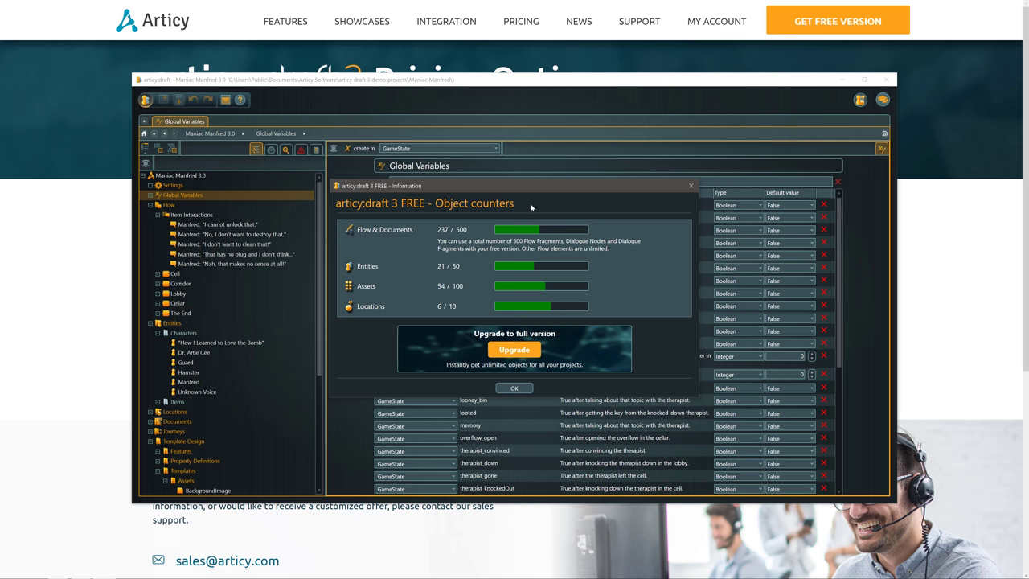
pyautogui.click(691, 186)
pyautogui.click(967, 32)
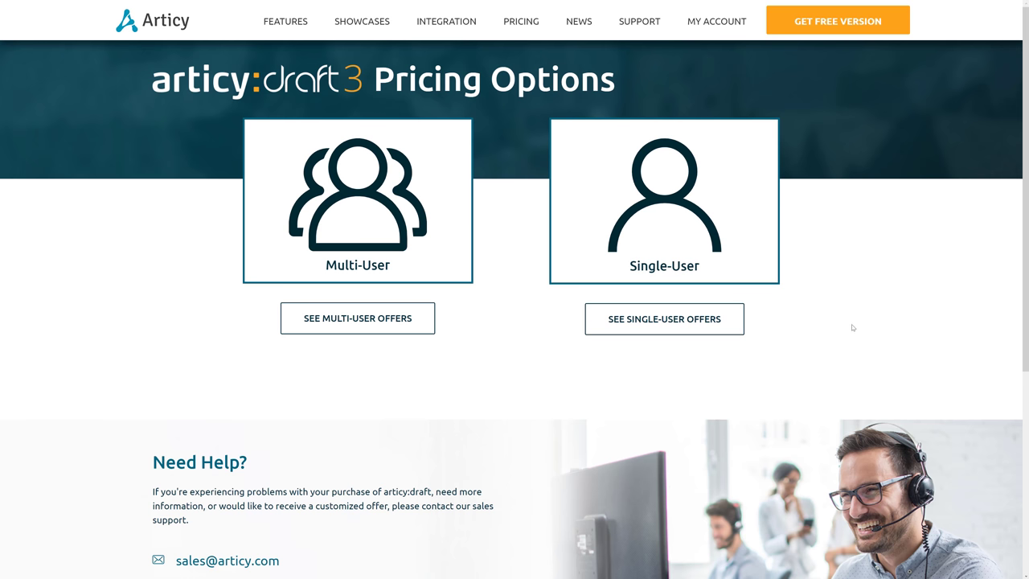
# Open the single-user offers and examine the features and price of articy:draft 3 FREE
pyautogui.scroll(-1, 839, 320)
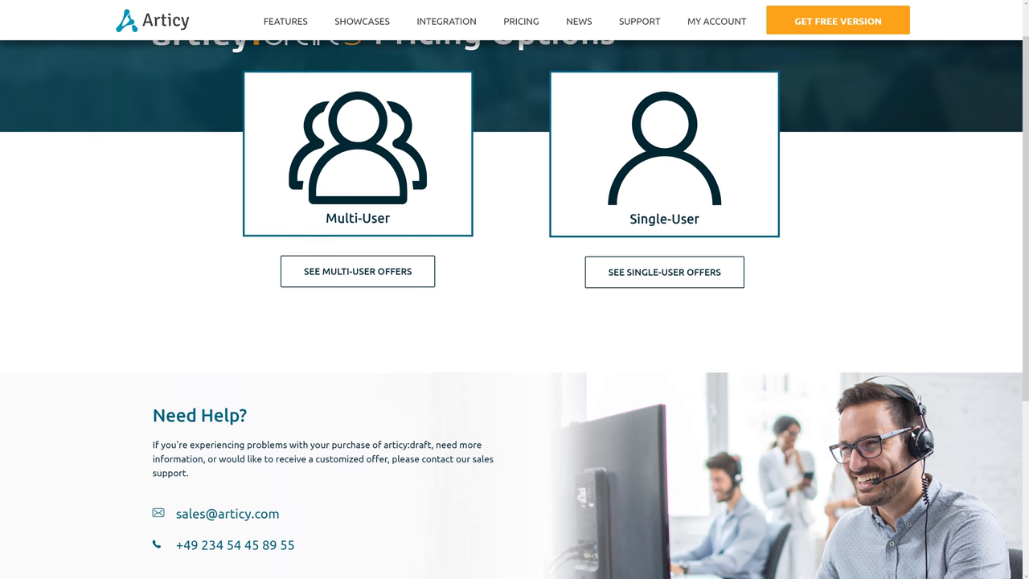
pyautogui.click(680, 273)
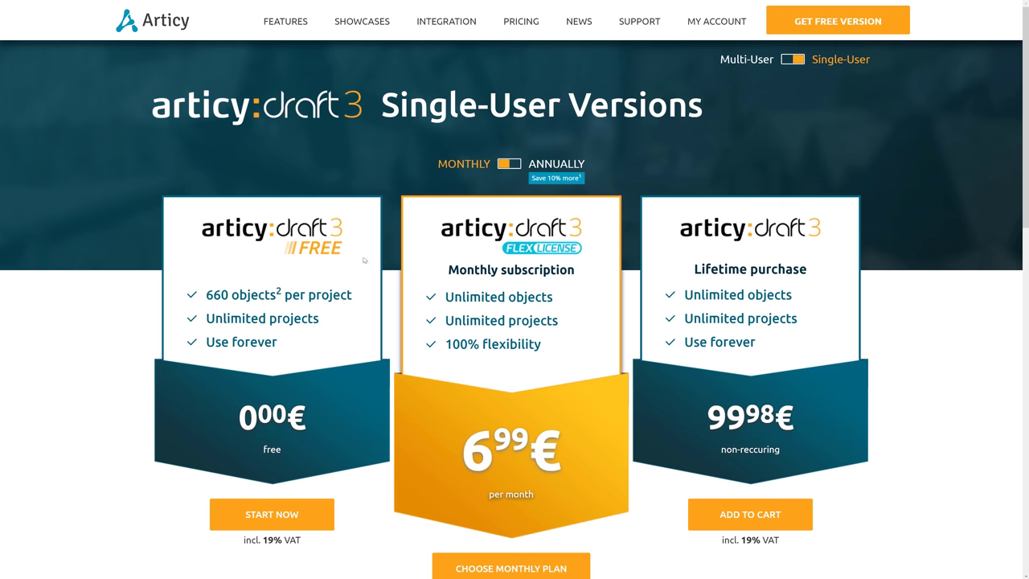
pyautogui.scroll(-1, 256, 303)
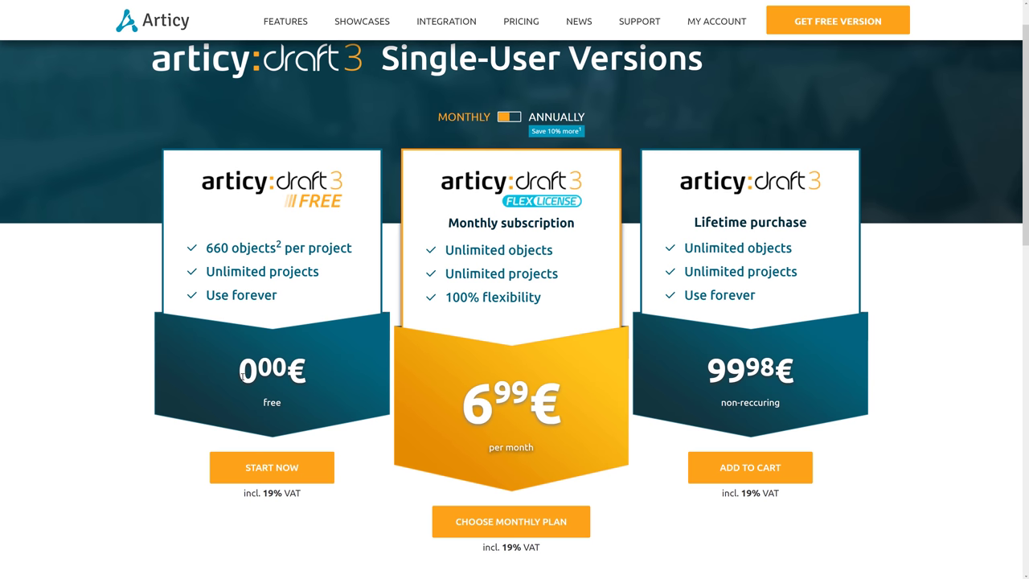
pyautogui.moveTo(242, 376); pyautogui.dragTo(311, 369)
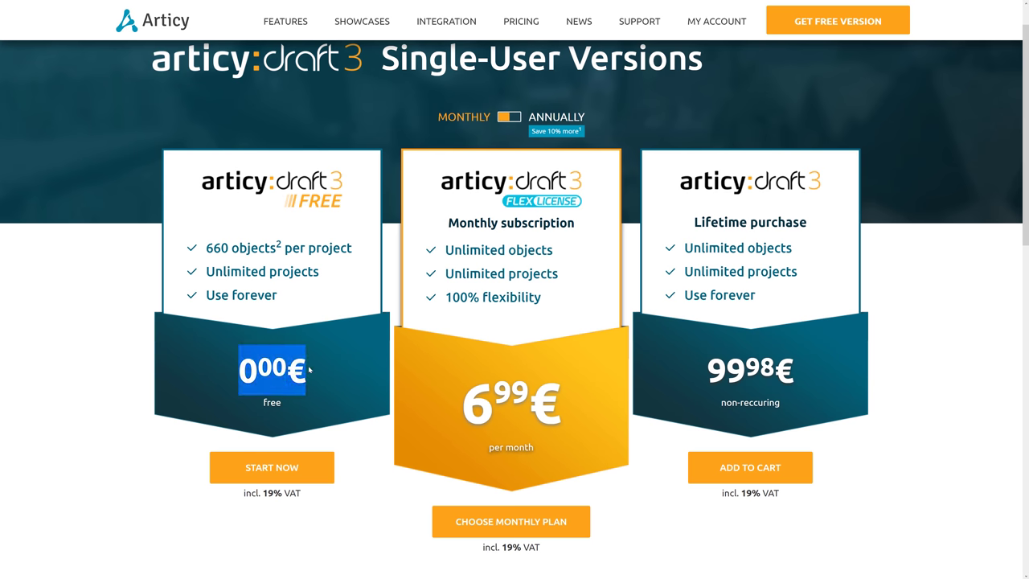
pyautogui.doubleClick(268, 493)
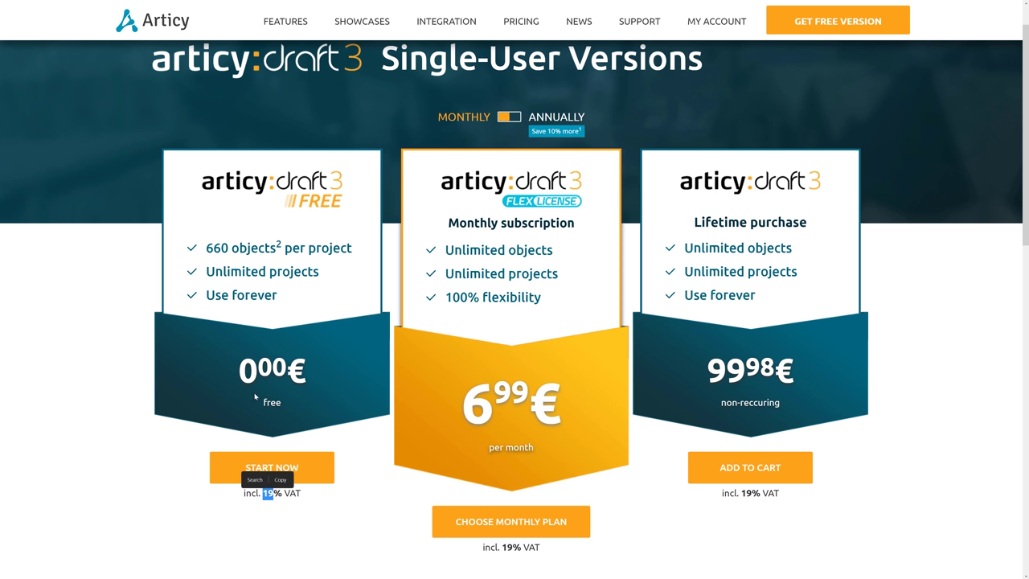
pyautogui.moveTo(241, 371); pyautogui.dragTo(306, 370)
pyautogui.click(310, 377)
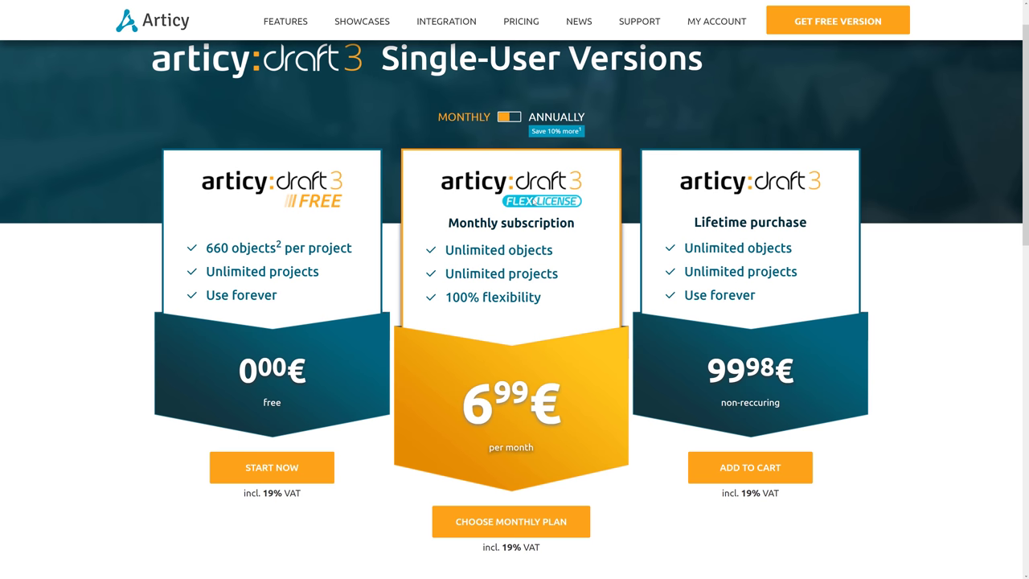
# Compare the monthly Flex License subscription's features and price with those of the lifetime purchase
pyautogui.doubleClick(494, 404)
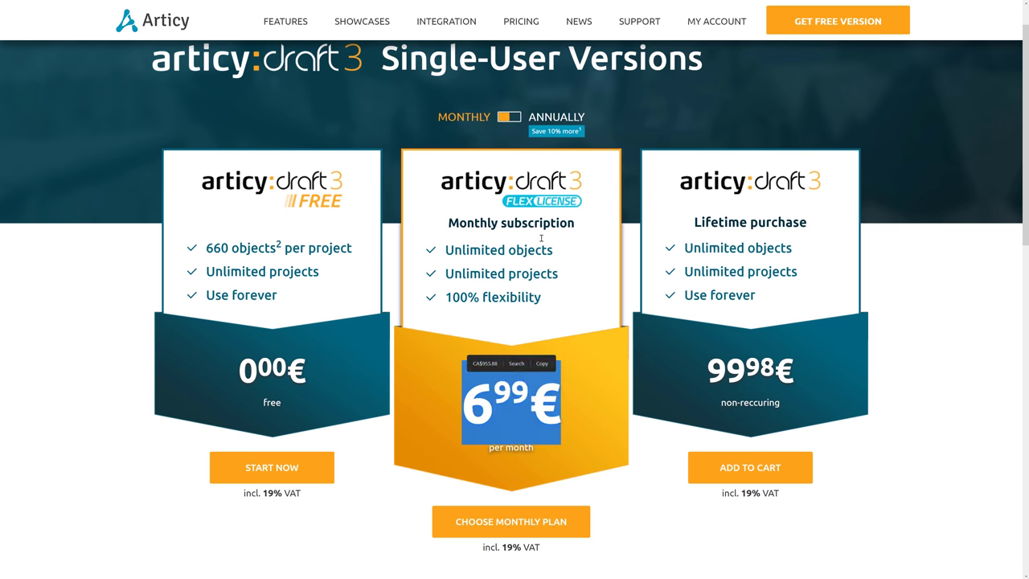
pyautogui.click(472, 246)
pyautogui.moveTo(445, 252); pyautogui.dragTo(579, 294)
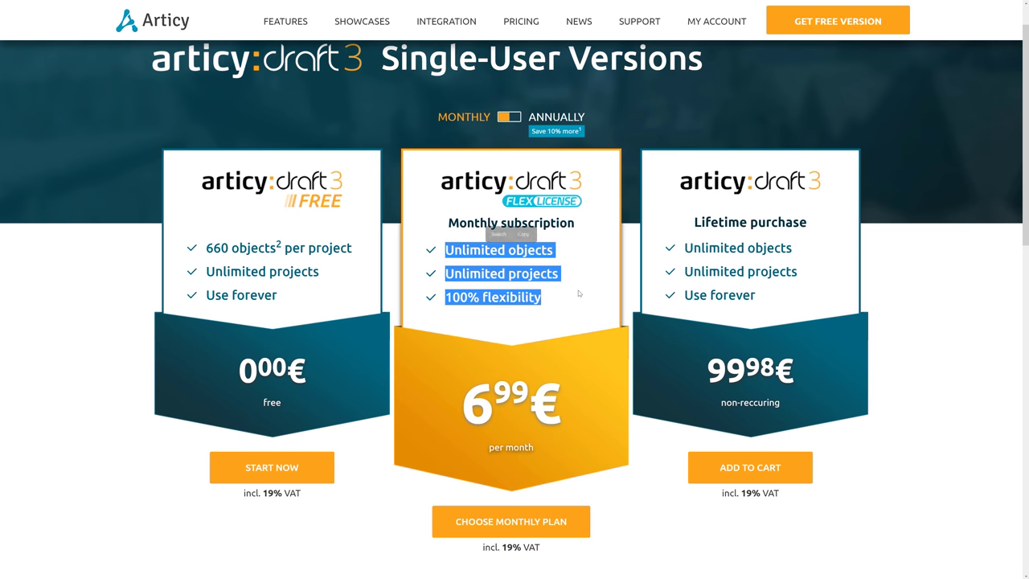
pyautogui.click(578, 291)
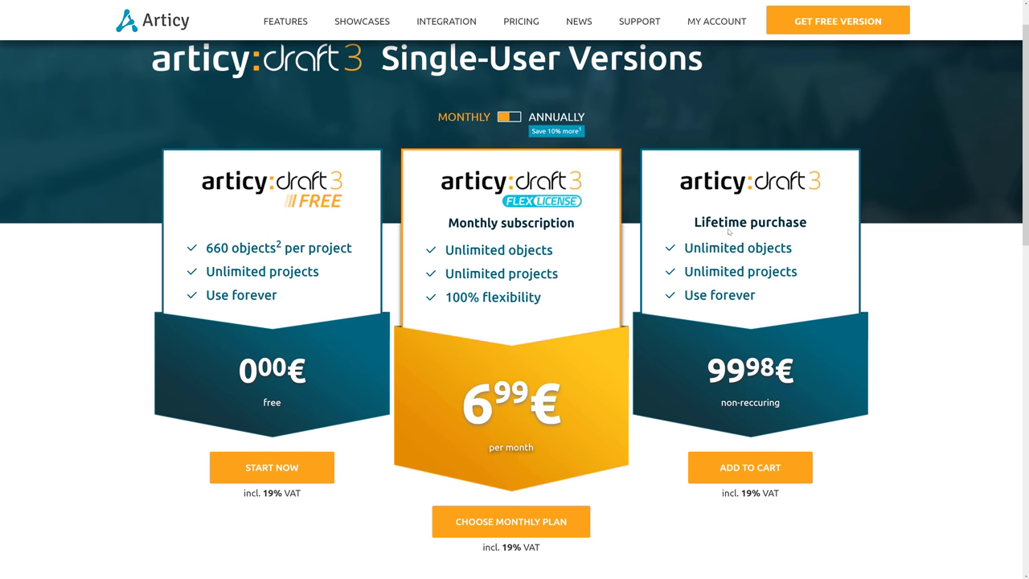
pyautogui.moveTo(714, 373); pyautogui.dragTo(801, 382)
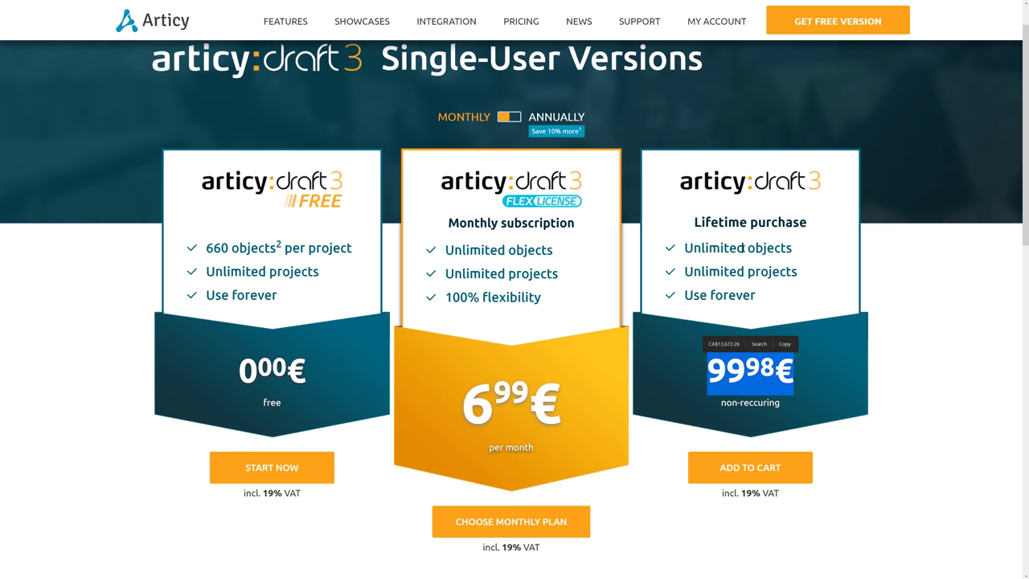
pyautogui.click(693, 226)
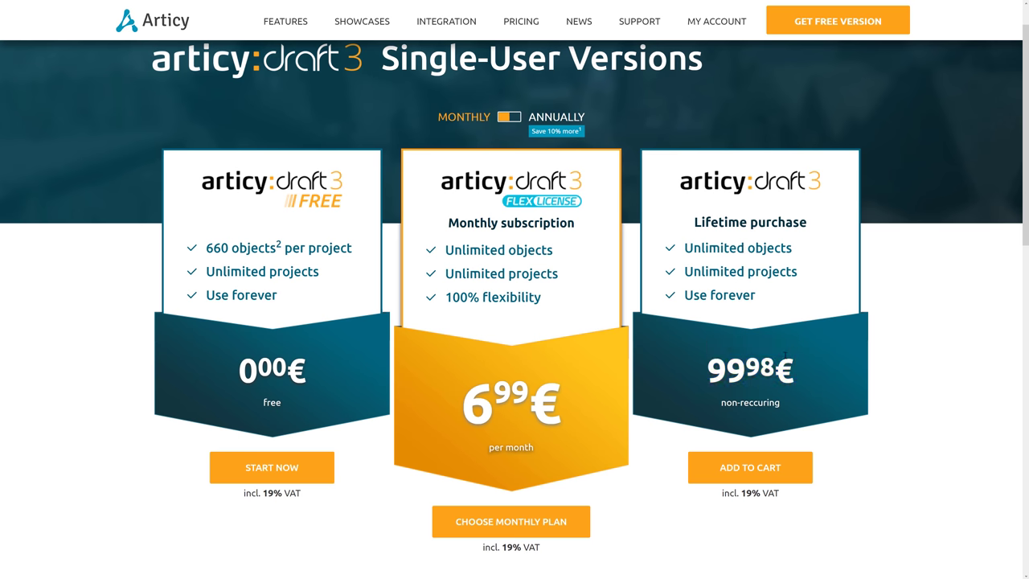
pyautogui.moveTo(447, 392); pyautogui.dragTo(565, 414)
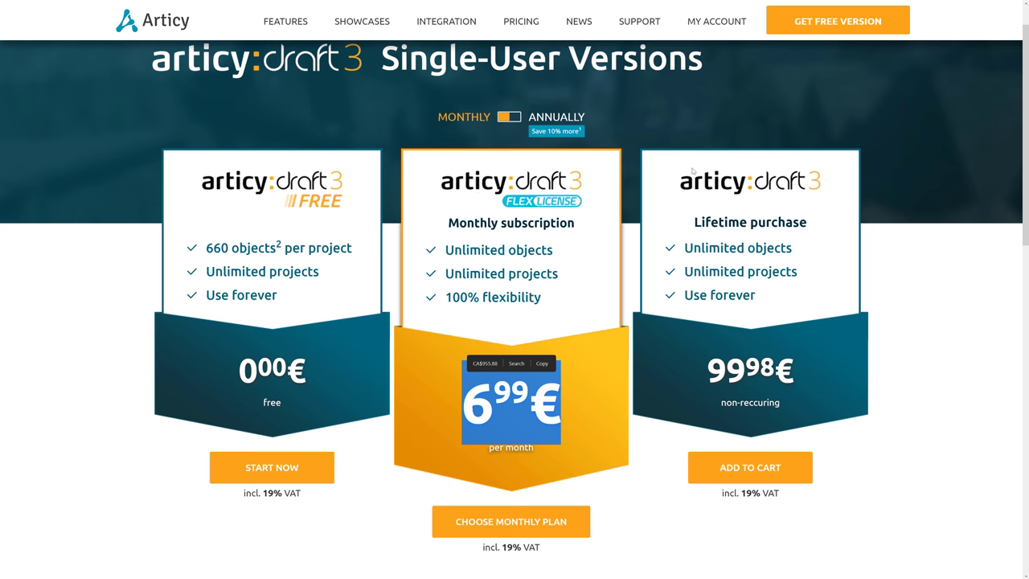
# Switch the single-user offers to annual billing, examine the annual subscription price and return to the pricing options
pyautogui.click(512, 119)
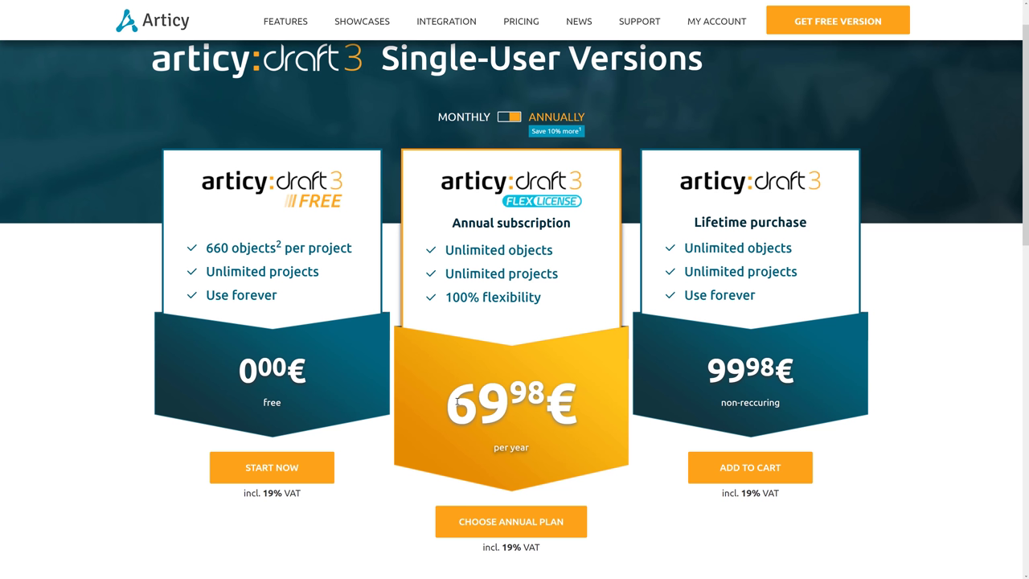
pyautogui.moveTo(455, 401); pyautogui.dragTo(592, 393)
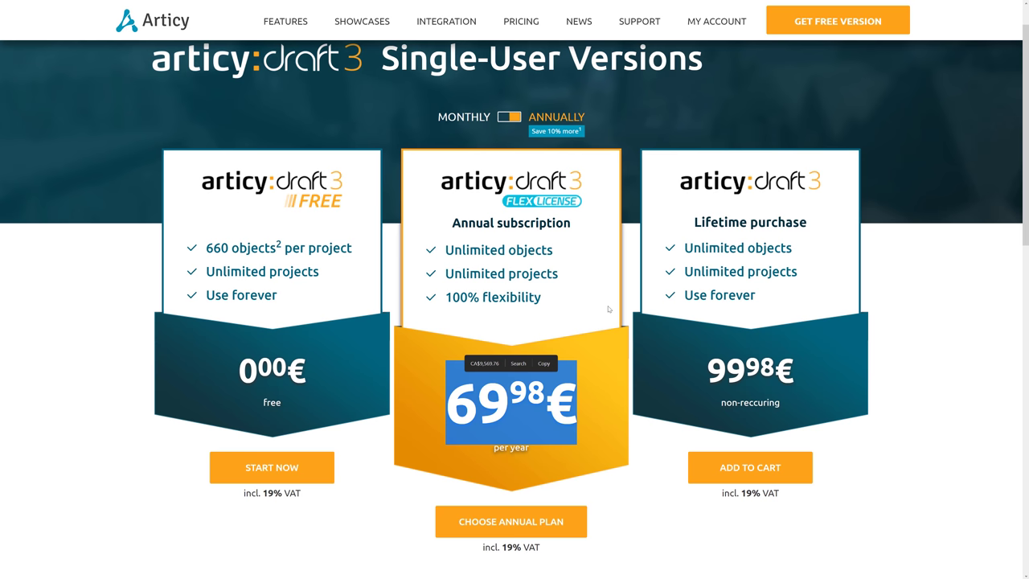
pyautogui.click(584, 370)
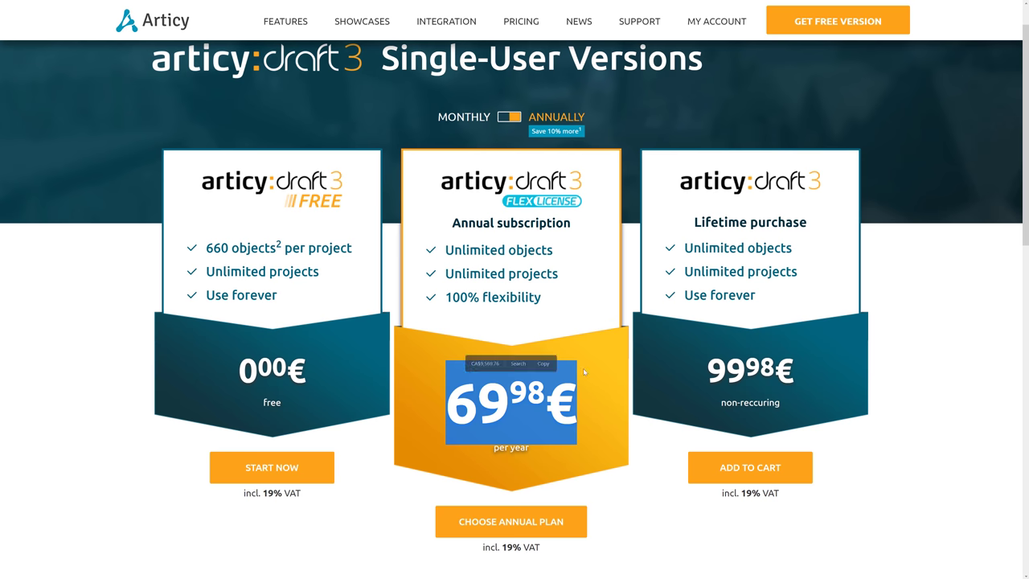
pyautogui.hotkey('alt', 'Left')
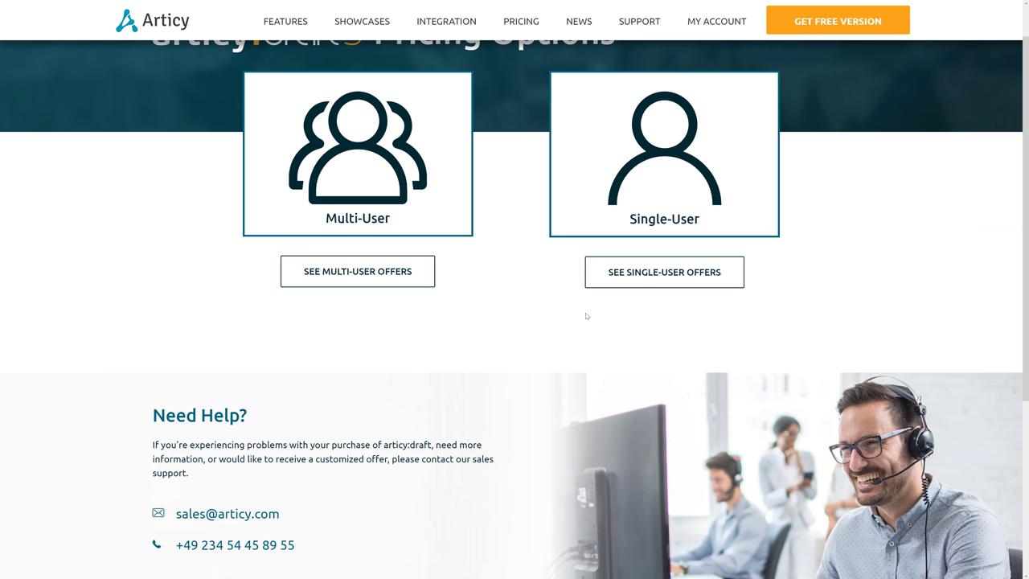
# Open the multi-user Team Bundles with annual billing and examine the Professional bundle's price
pyautogui.click(358, 271)
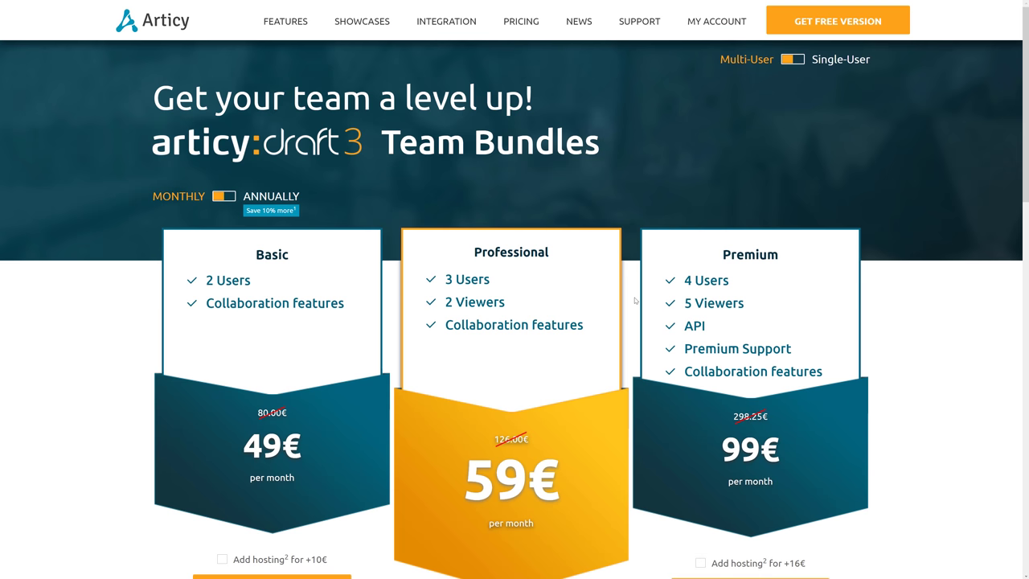
pyautogui.scroll(-1, 469, 236)
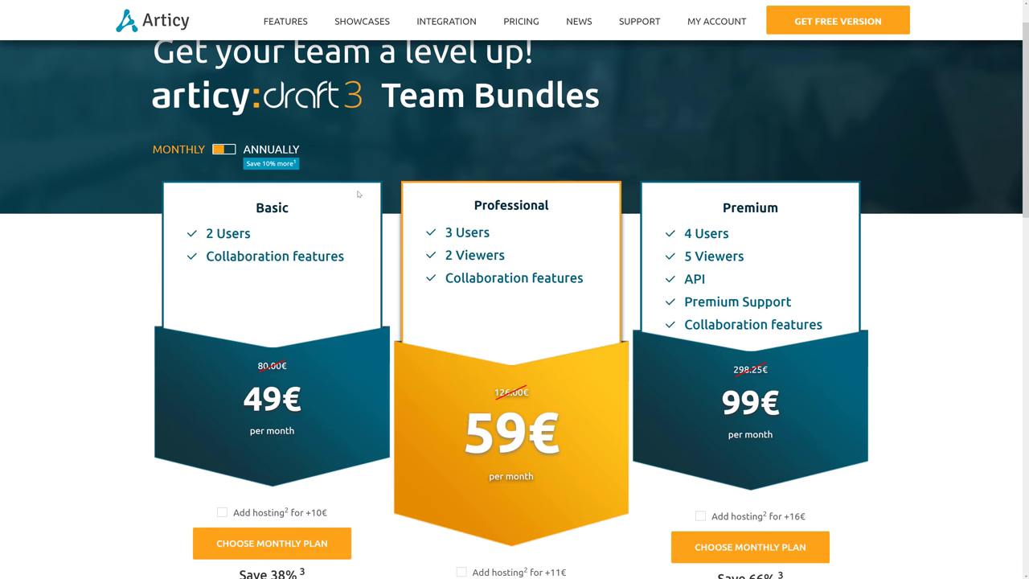
pyautogui.click(230, 150)
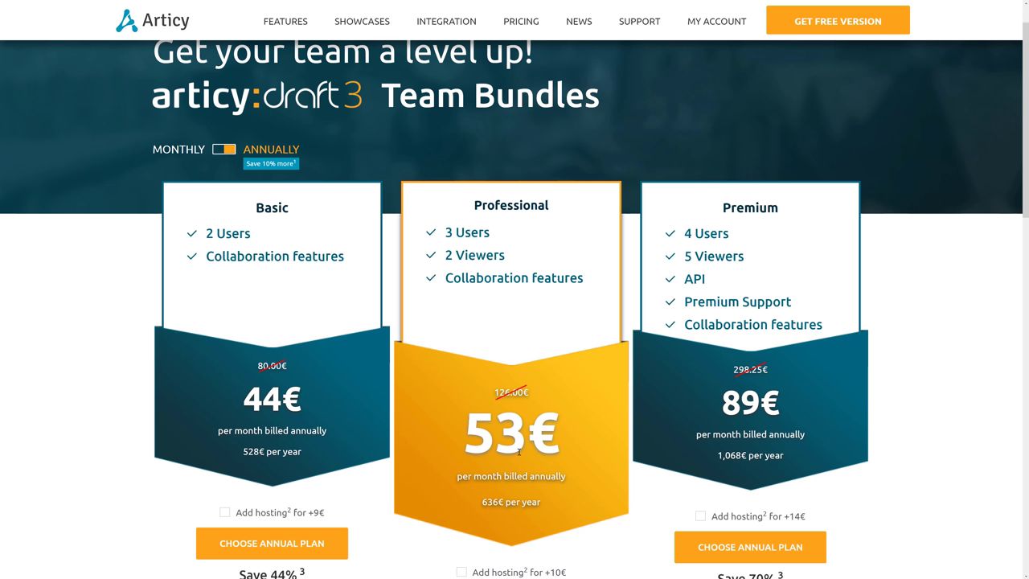
pyautogui.moveTo(565, 442); pyautogui.dragTo(465, 435)
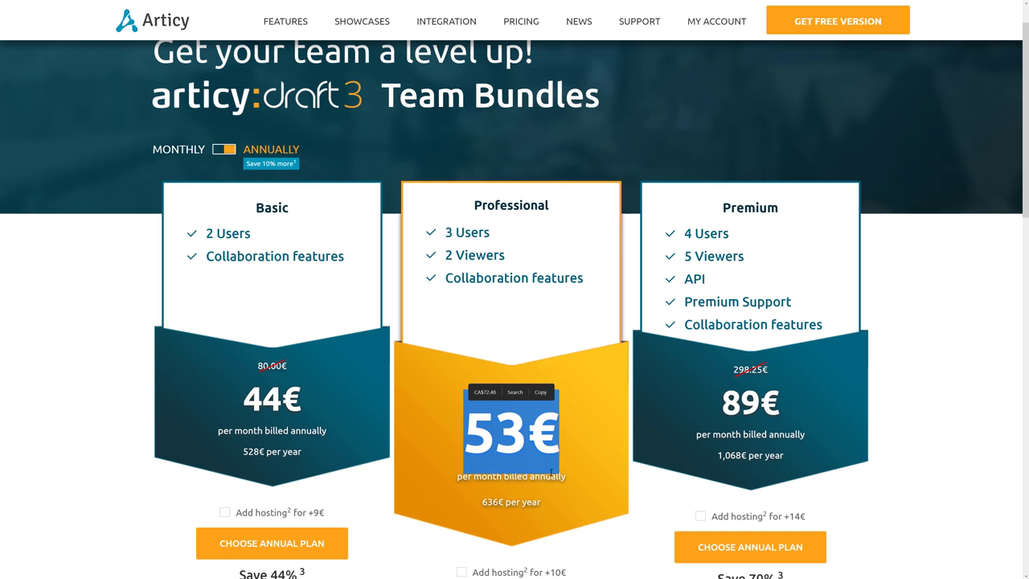
pyautogui.click(951, 356)
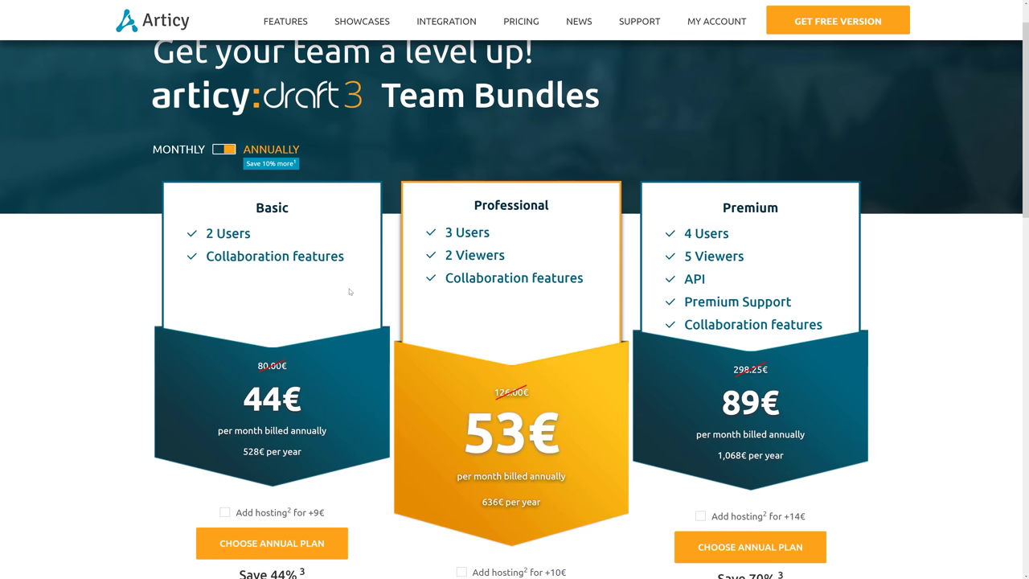
# Review the Premium bundle's price, the hosting options and the subscription notes, and return to the pricing options
pyautogui.scroll(-2, 639, 414)
pyautogui.scroll(2, 635, 400)
pyautogui.scroll(1, 739, 321)
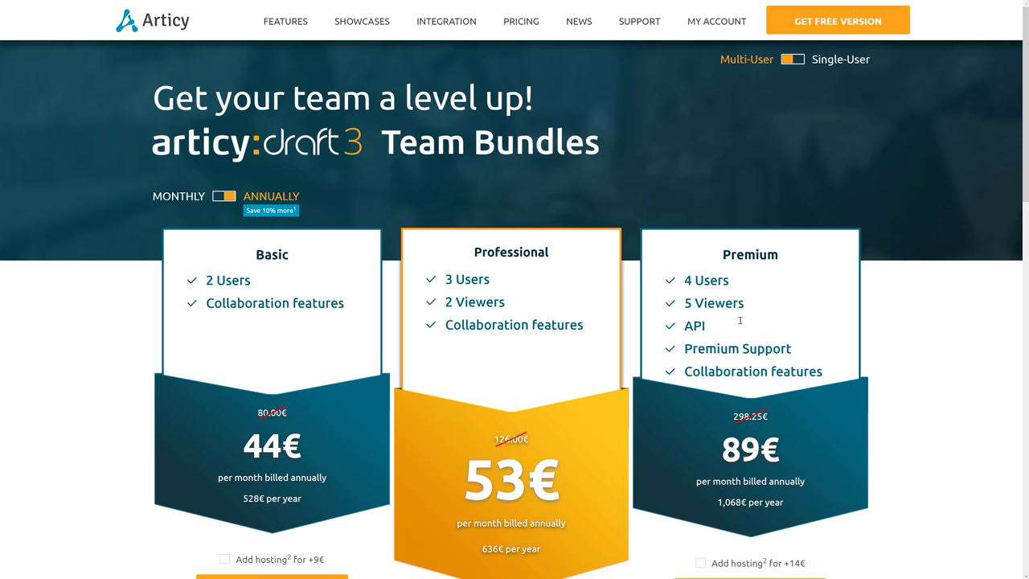
pyautogui.doubleClick(726, 441)
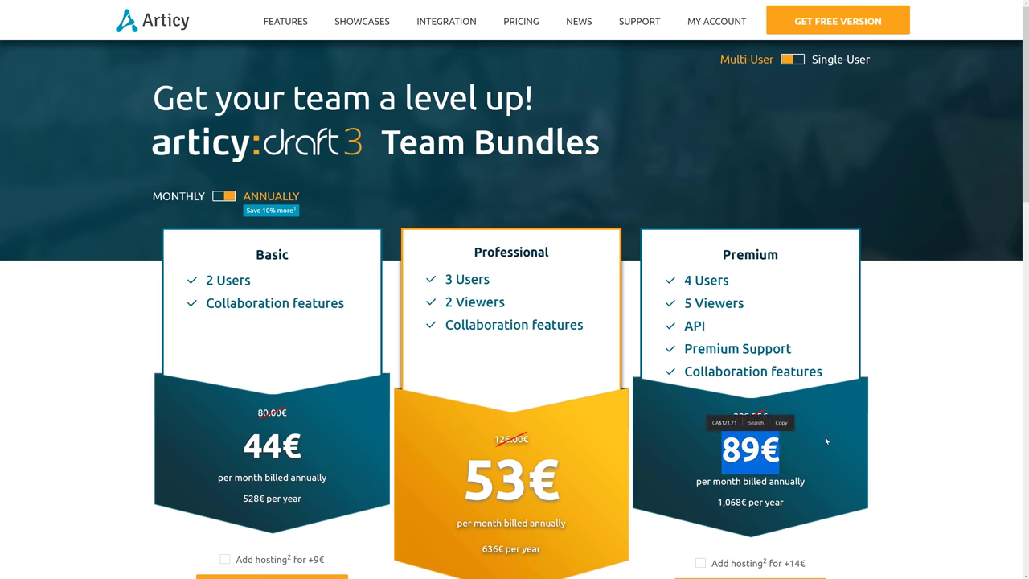
pyautogui.click(887, 396)
pyautogui.scroll(-1, 888, 397)
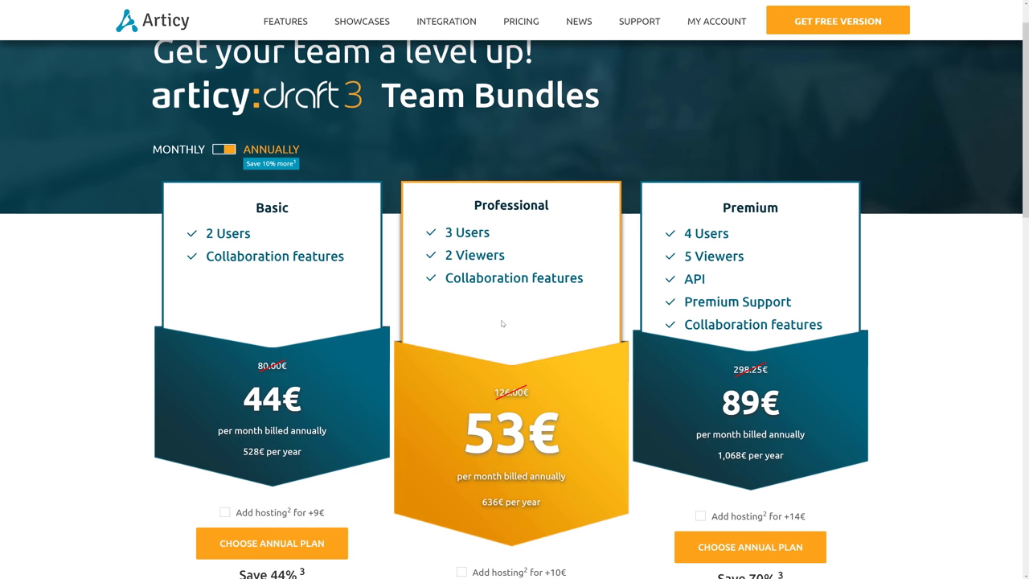
pyautogui.scroll(-3, 278, 280)
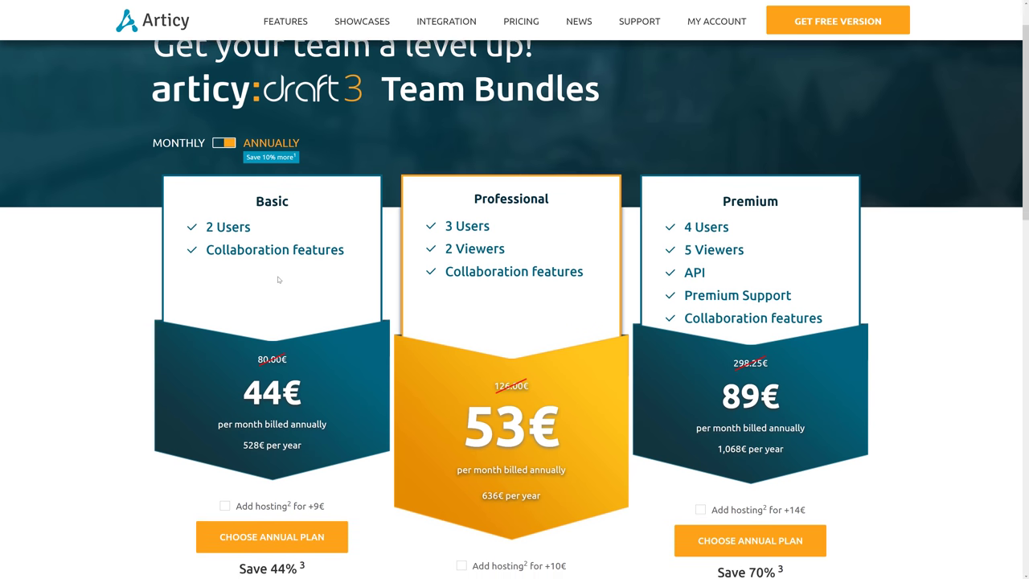
pyautogui.scroll(-1, 633, 382)
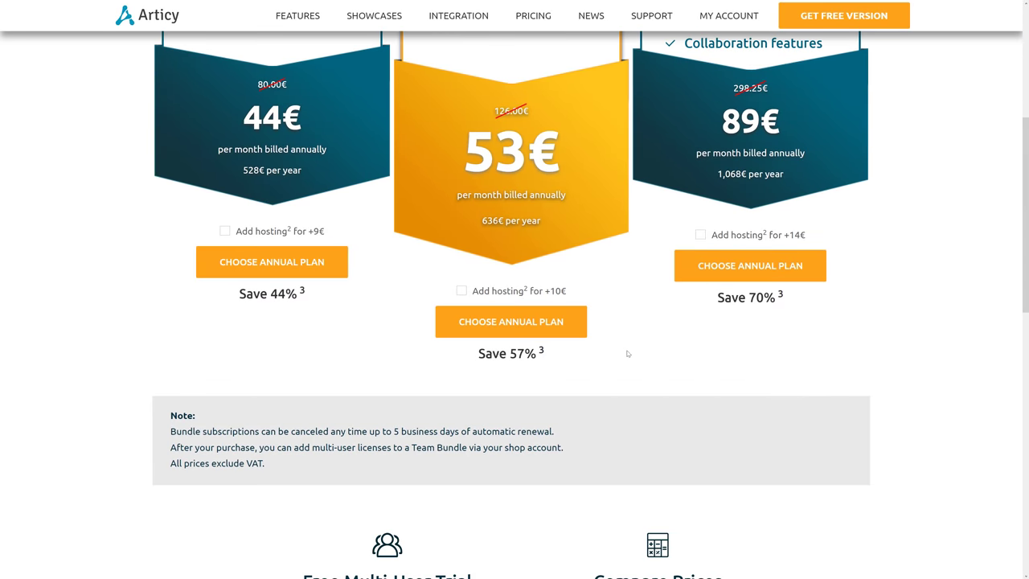
pyautogui.scroll(3, 615, 337)
pyautogui.hotkey('alt', 'Left')
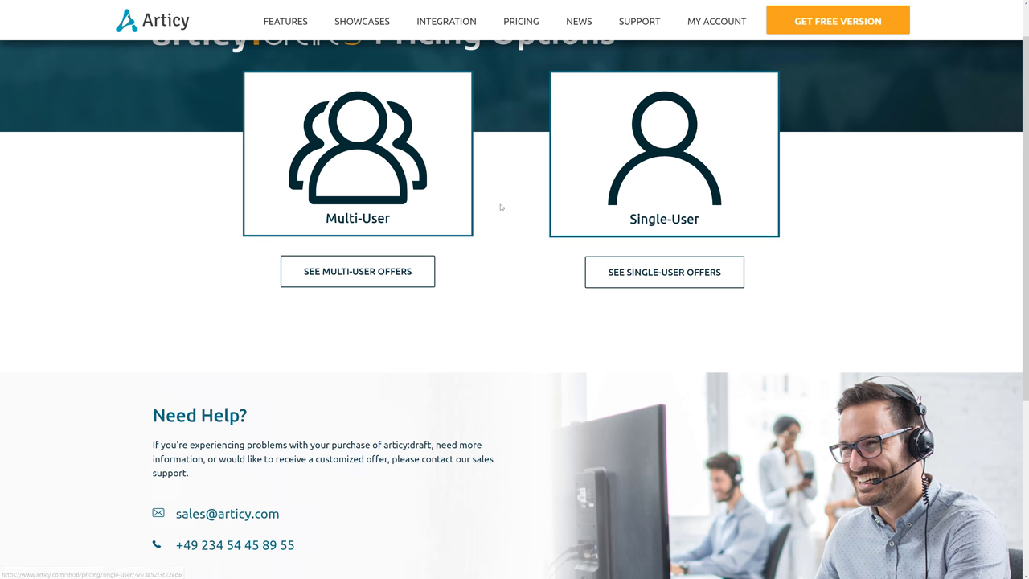
# Open the single-user offers and compare the free, monthly Flex License and lifetime purchase versions
pyautogui.click(624, 200)
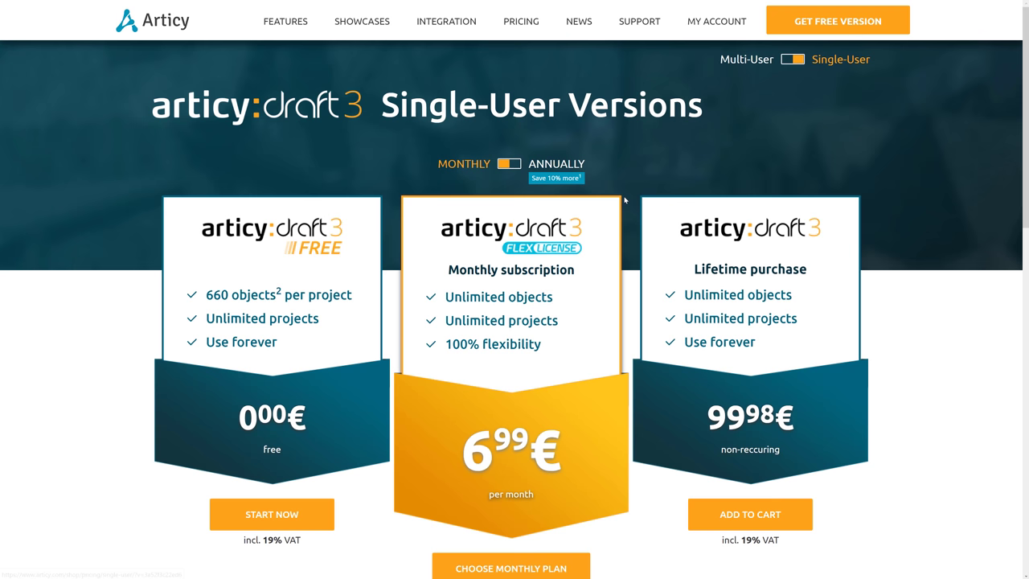
pyautogui.scroll(-1, 576, 313)
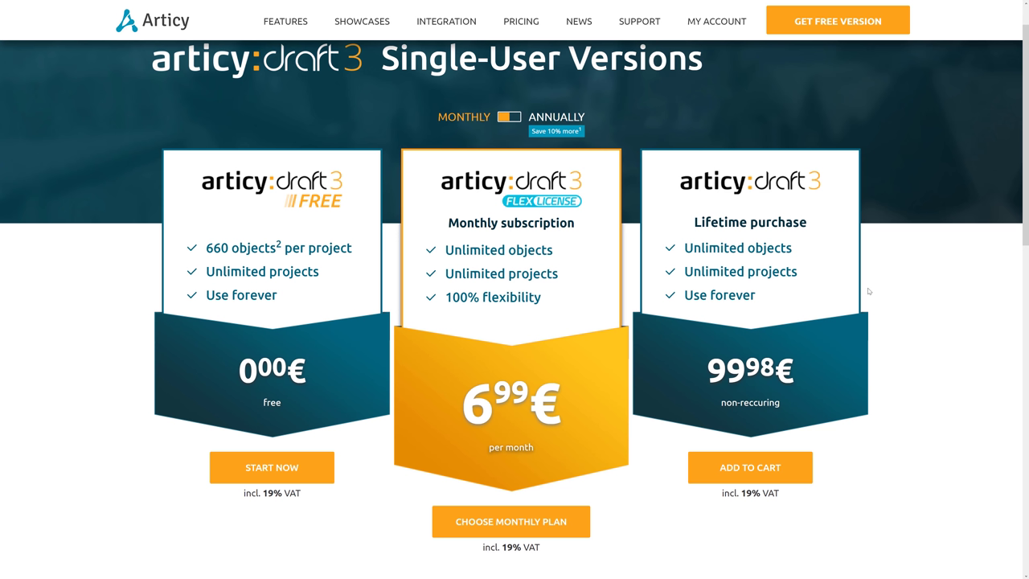
# Open the features overview and examine the Flow Editor, Template System, Game Object Database and Scripting sections
pyautogui.click(306, 22)
pyautogui.scroll(-4, 612, 304)
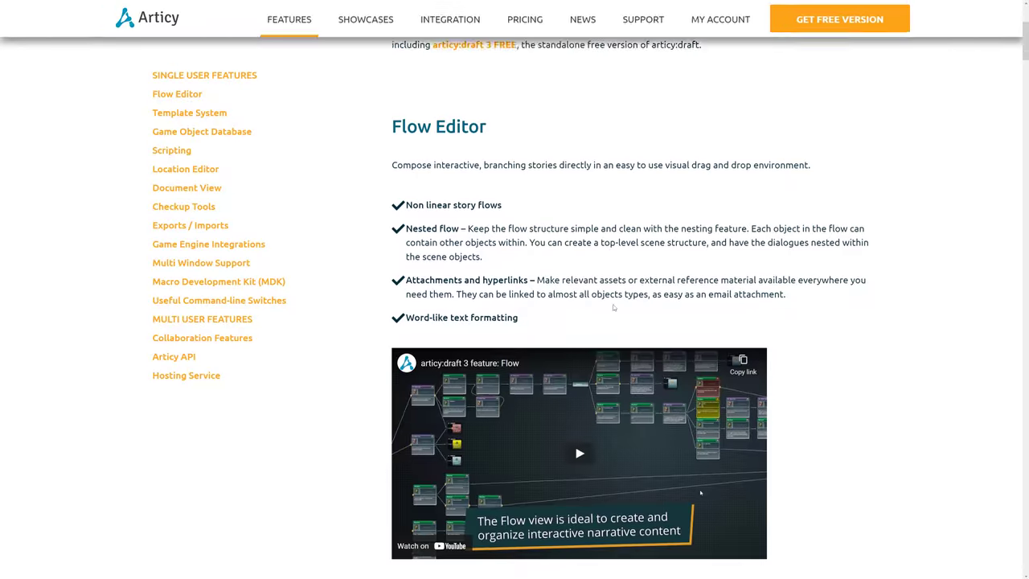
pyautogui.scroll(-11, 774, 305)
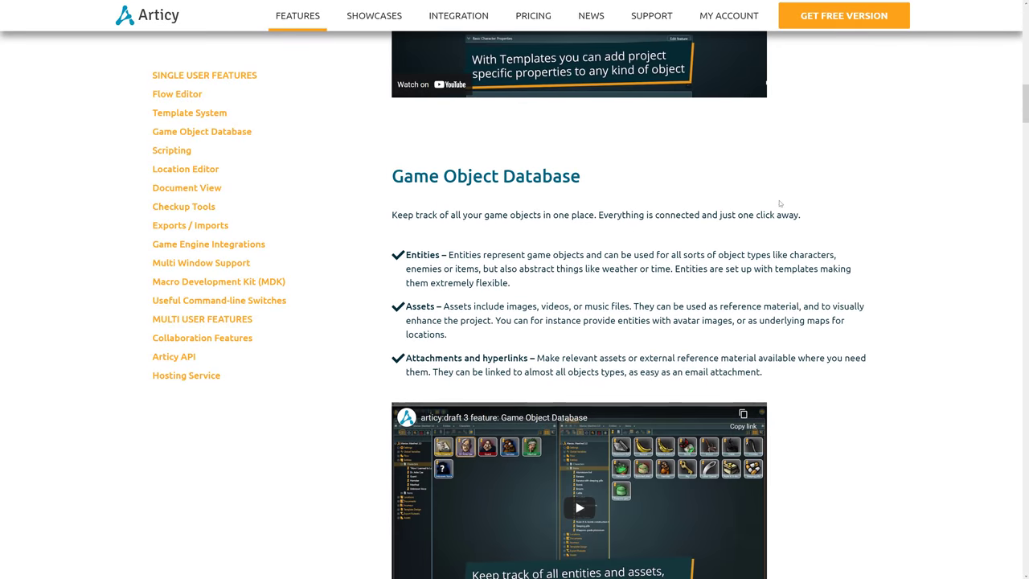
pyautogui.scroll(-2, 779, 204)
pyautogui.scroll(-4, 779, 204)
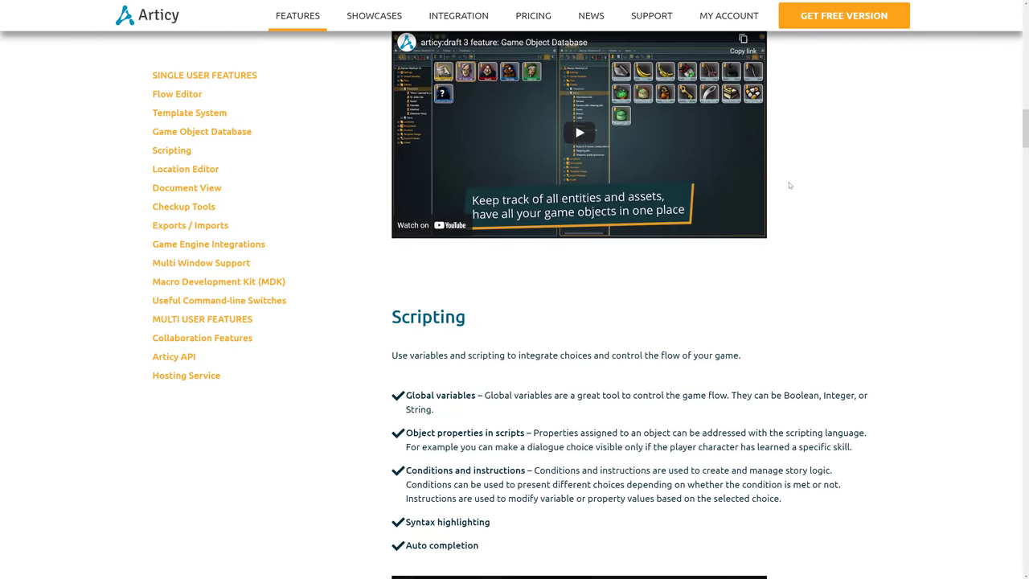
pyautogui.scroll(-4, 789, 186)
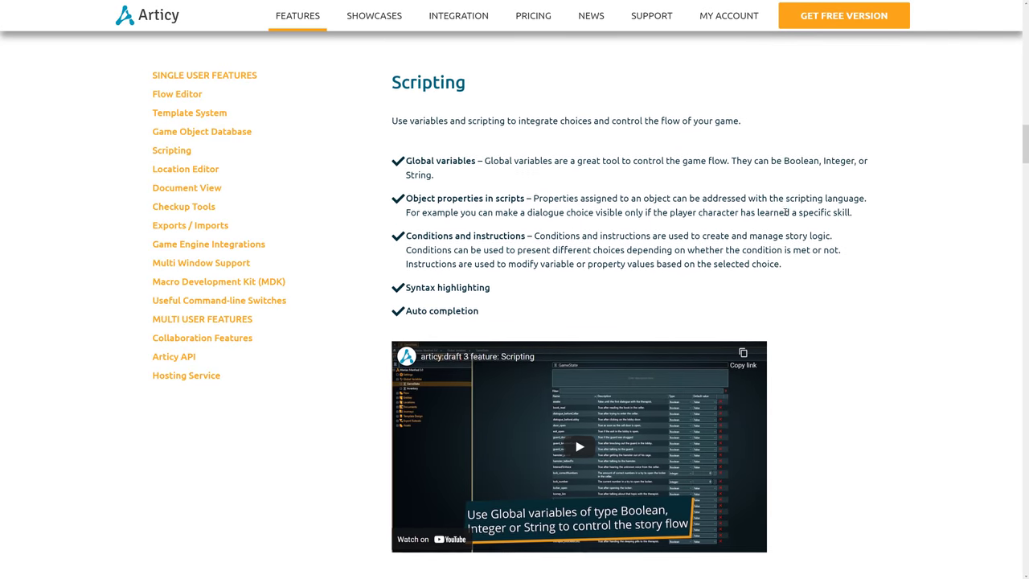
pyautogui.moveTo(561, 240); pyautogui.dragTo(412, 113)
# Examine the Location Editor, Document View, Checkup Tools, Exports / Imports and Game Engine Integrations feature sections
pyautogui.scroll(-3, 780, 183)
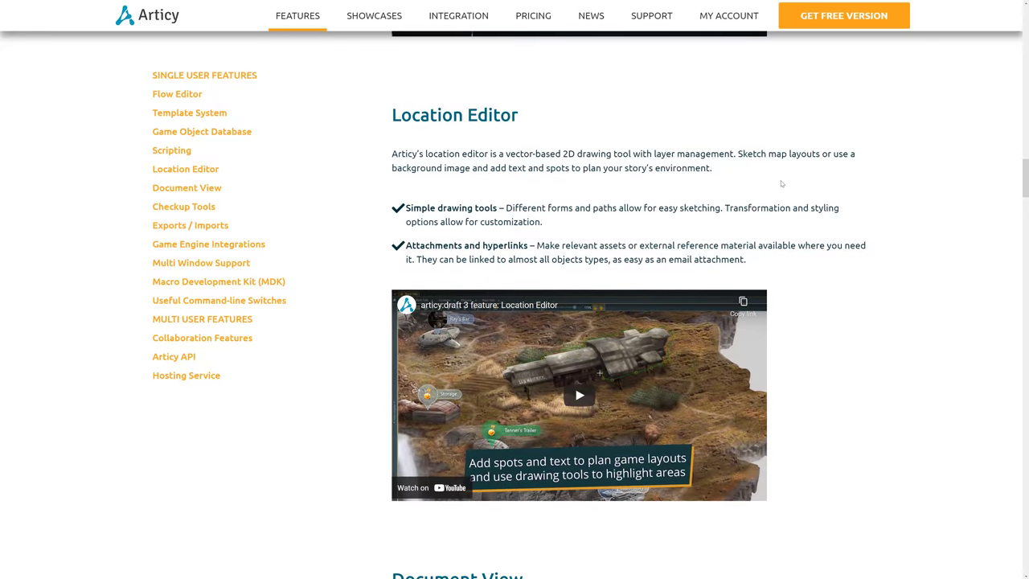
pyautogui.scroll(-10, 783, 183)
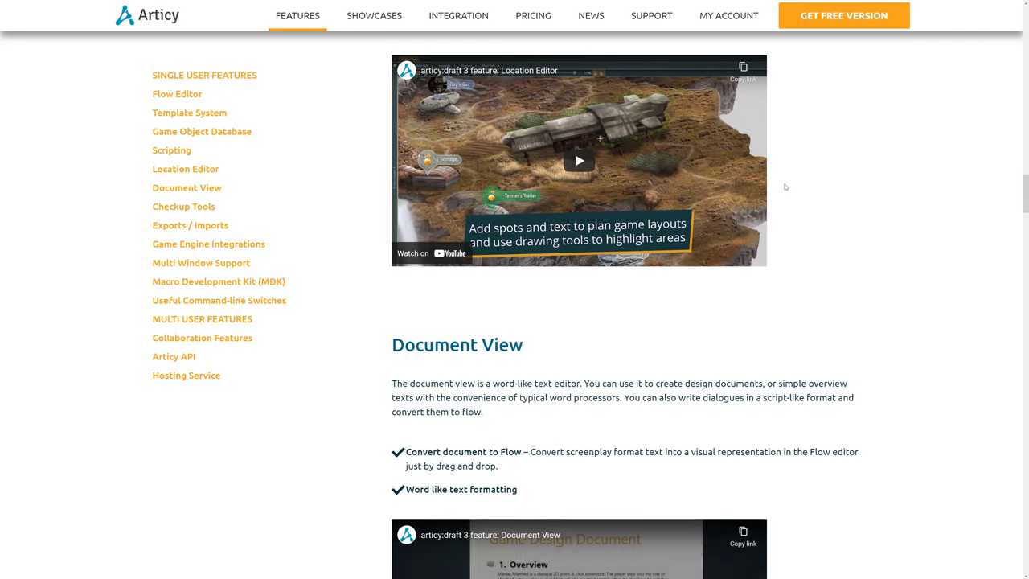
pyautogui.scroll(-12, 786, 189)
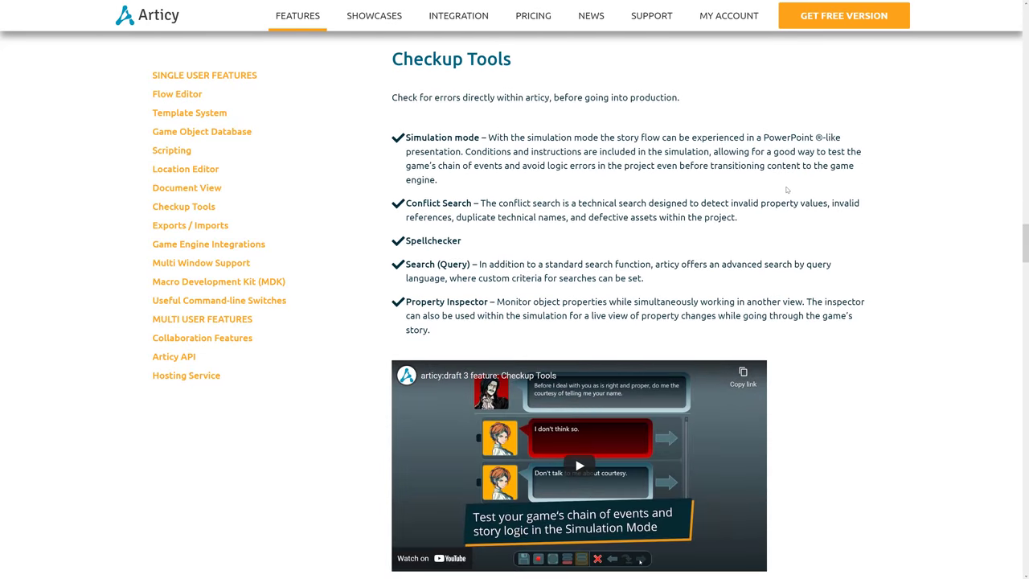
pyautogui.scroll(-9, 792, 191)
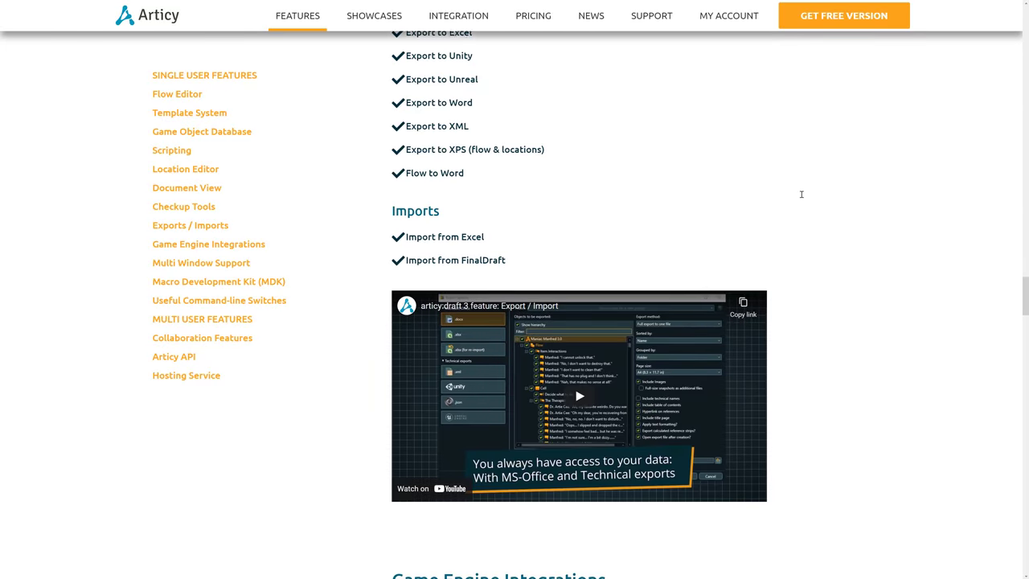
pyautogui.scroll(-3, 804, 205)
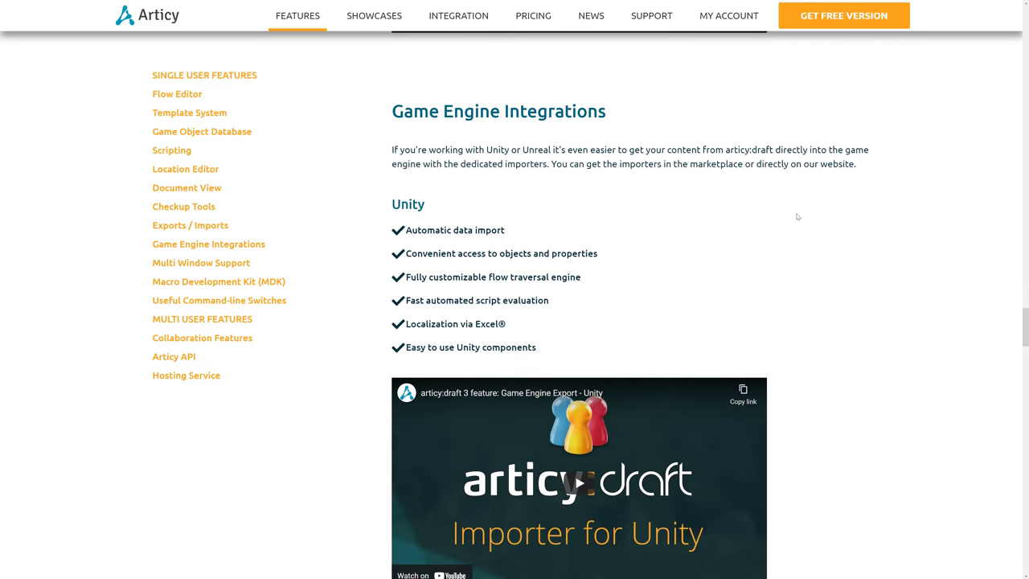
# Revisit the export/import, Unity integration and Checkup Tools sections, and return to the Articy home page
pyautogui.scroll(4, 795, 216)
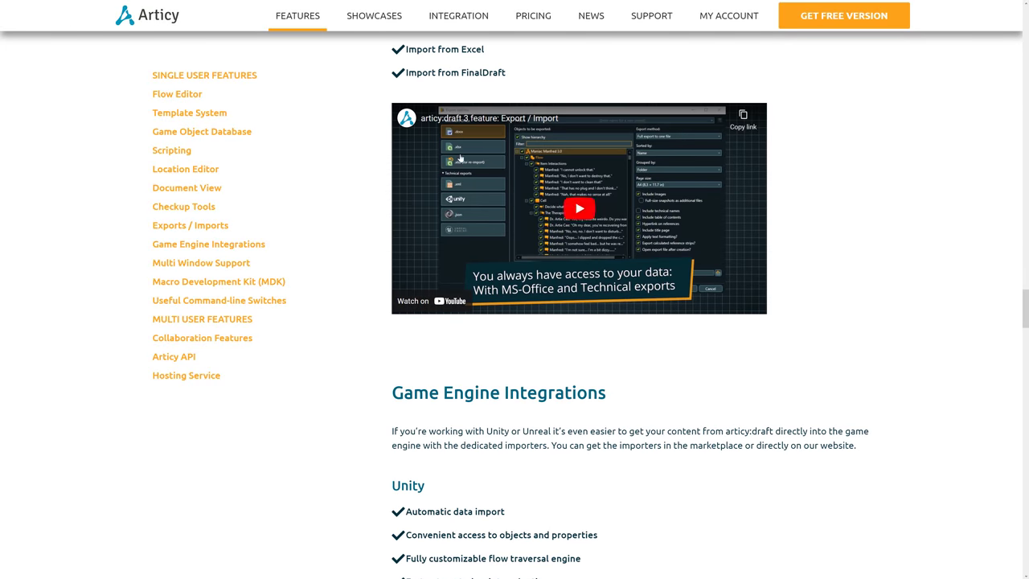
pyautogui.scroll(-3, 838, 354)
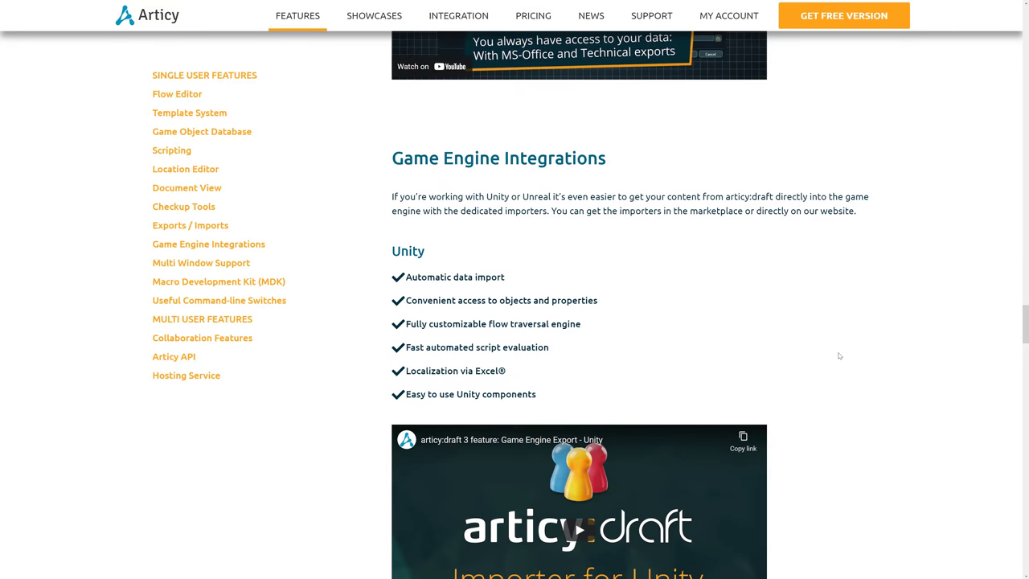
pyautogui.scroll(-3, 839, 356)
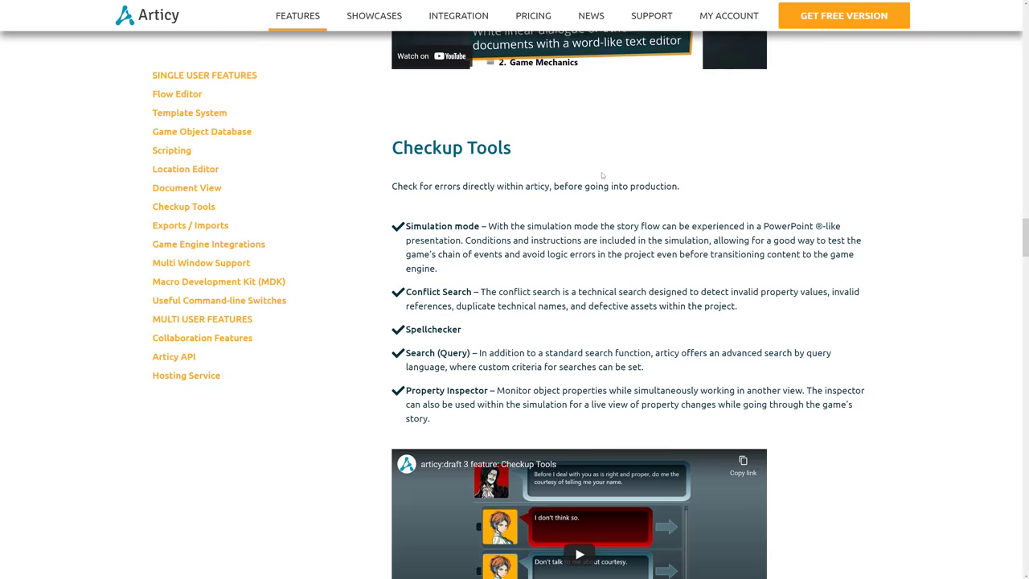
pyautogui.scroll(1, 603, 175)
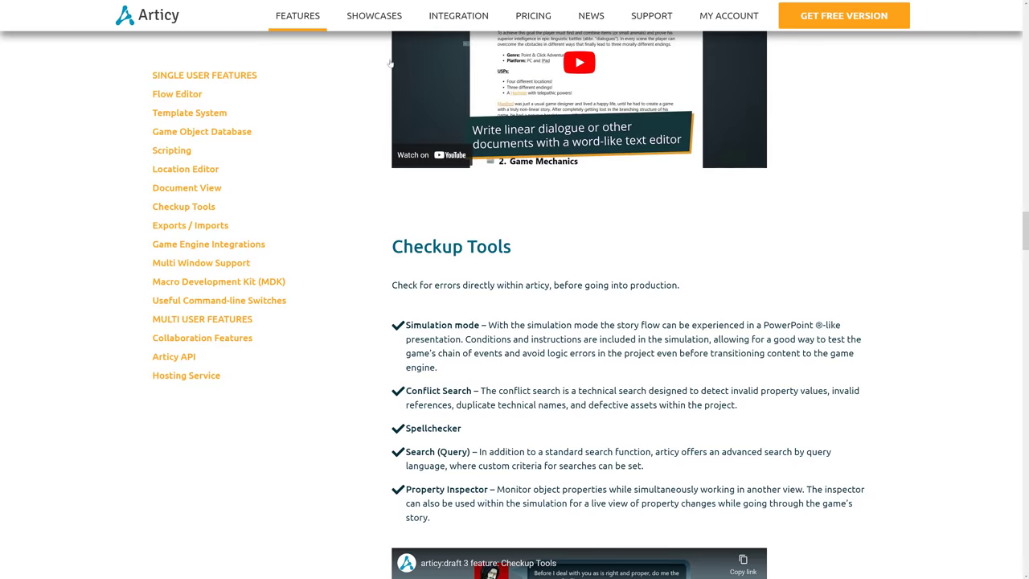
pyautogui.click(148, 18)
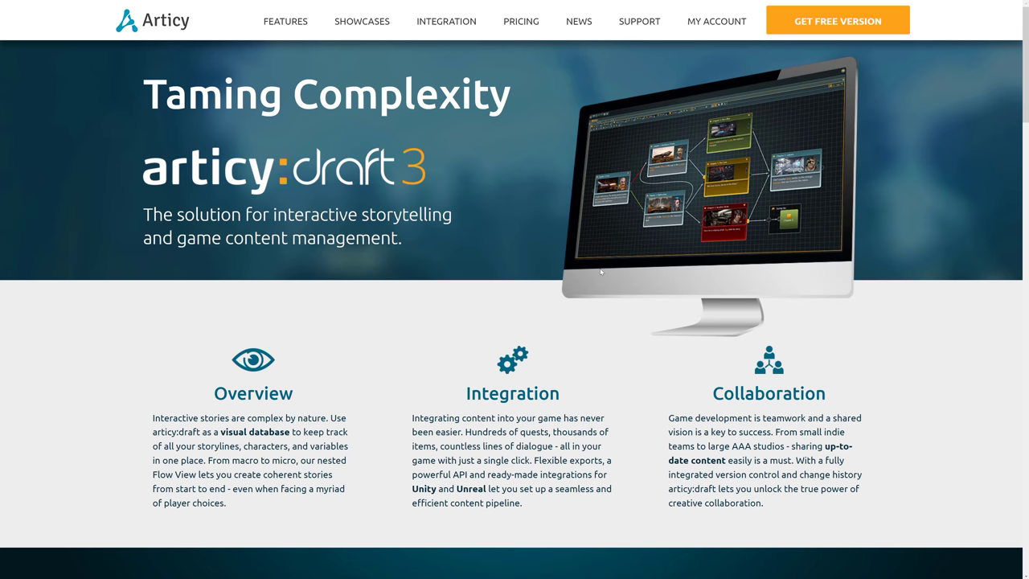